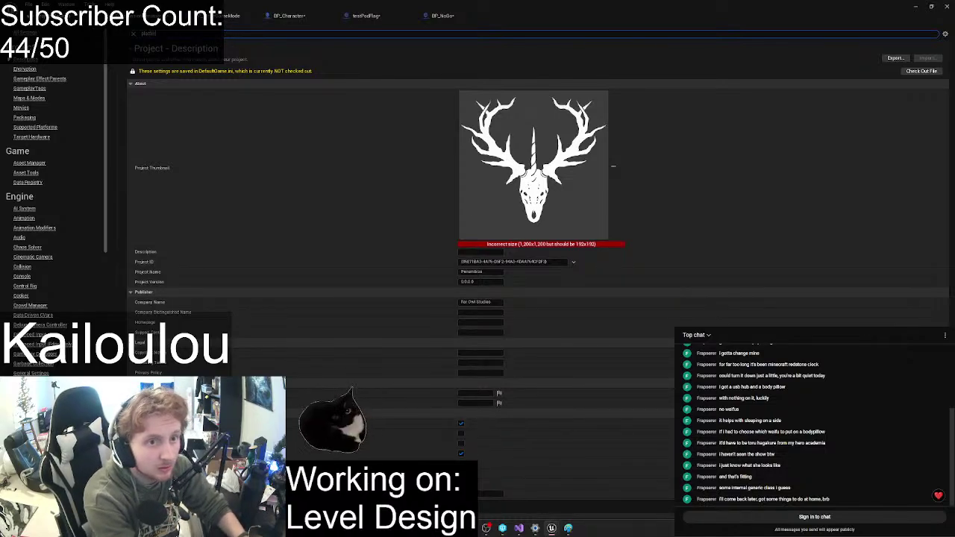
# - Clear the settings search and enable the SM6 shader format for D3D12 in the Windows platform project settings
pyautogui.hotkey('ctrl', 'BackSpace')
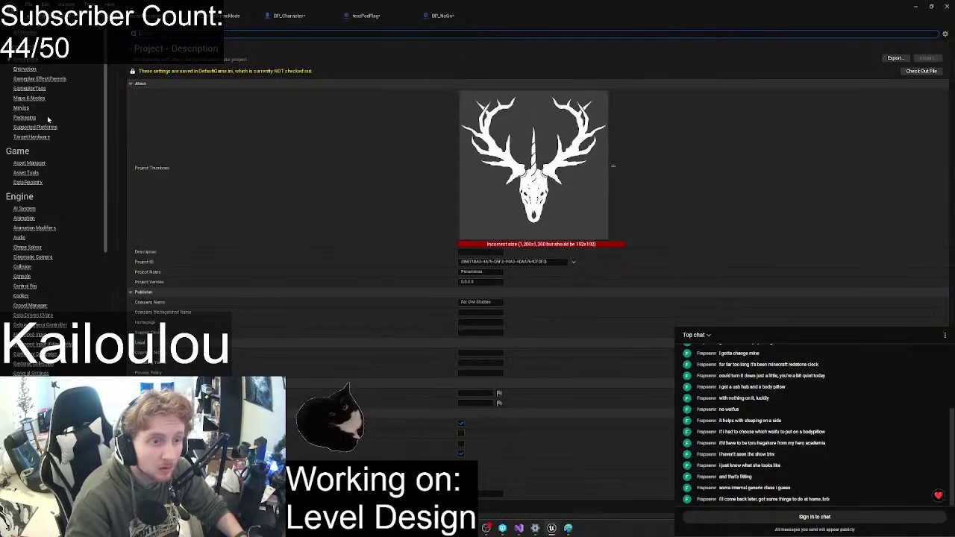
pyautogui.scroll(-2, 41, 138)
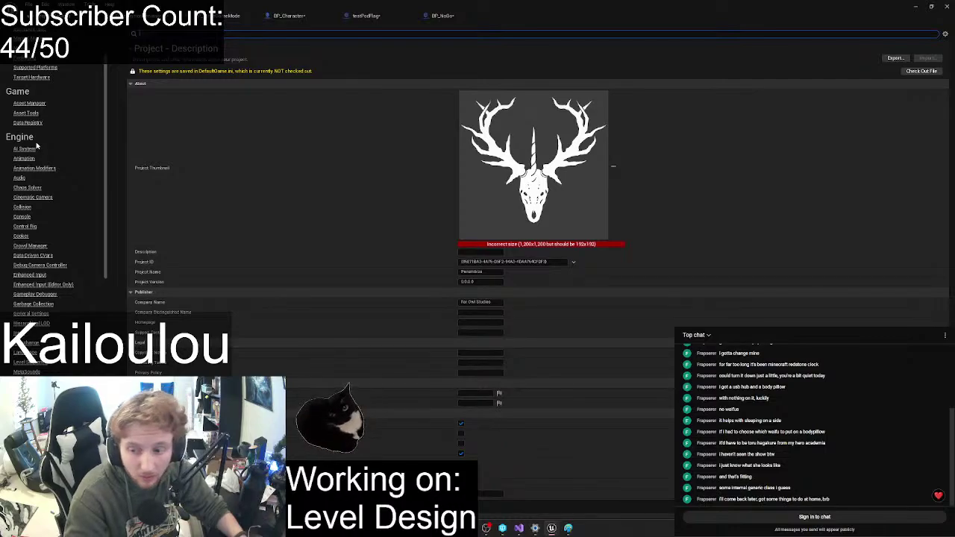
pyautogui.scroll(2, 37, 146)
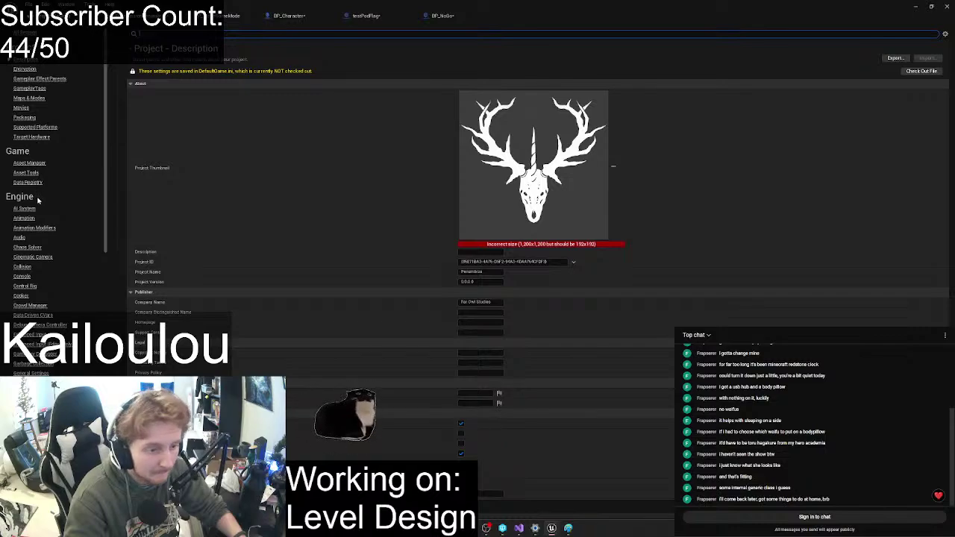
pyautogui.scroll(-7, 38, 200)
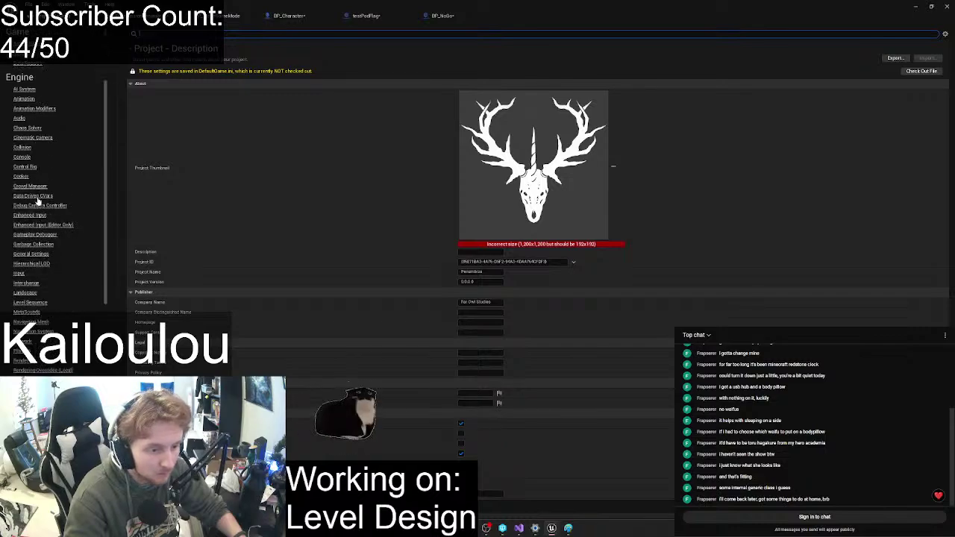
pyautogui.scroll(-2, 38, 200)
pyautogui.scroll(-4, 38, 200)
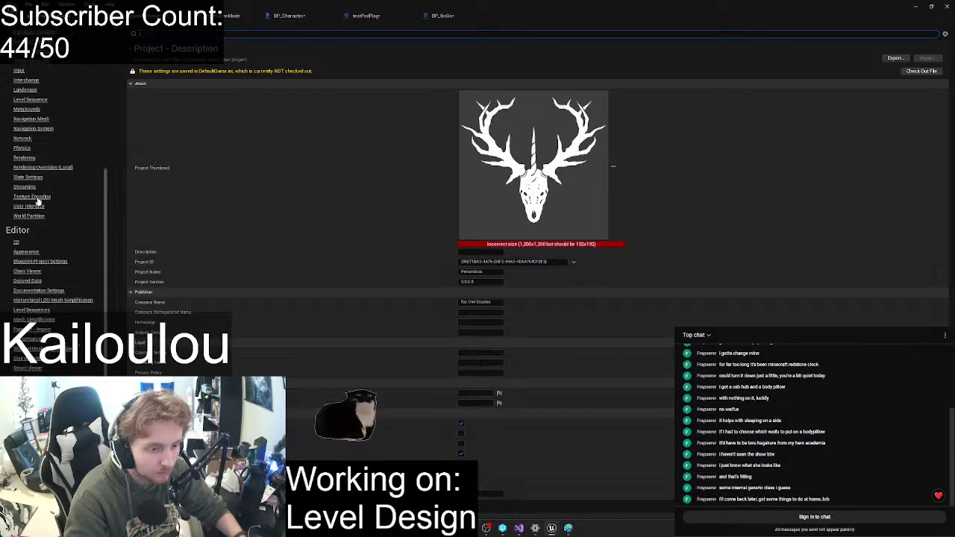
pyautogui.click(26, 448)
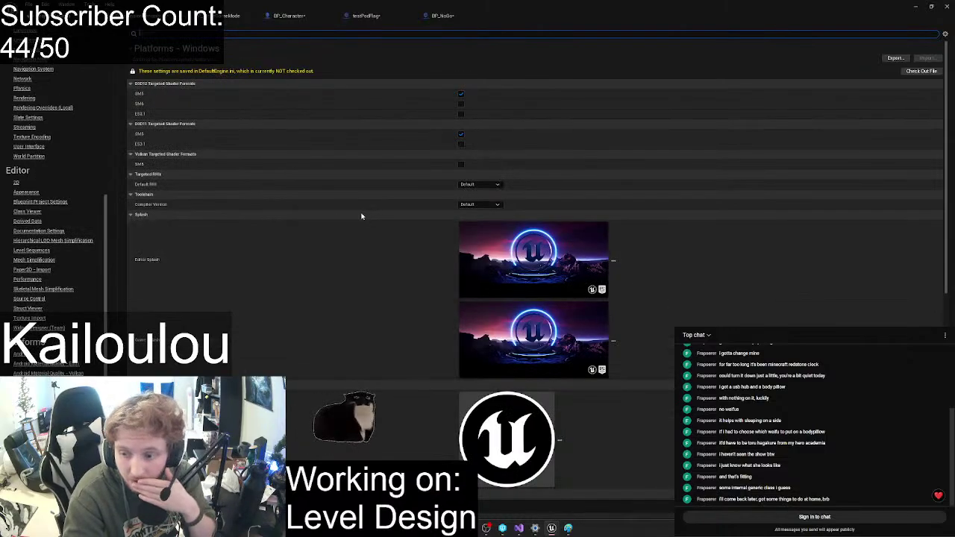
pyautogui.click(461, 103)
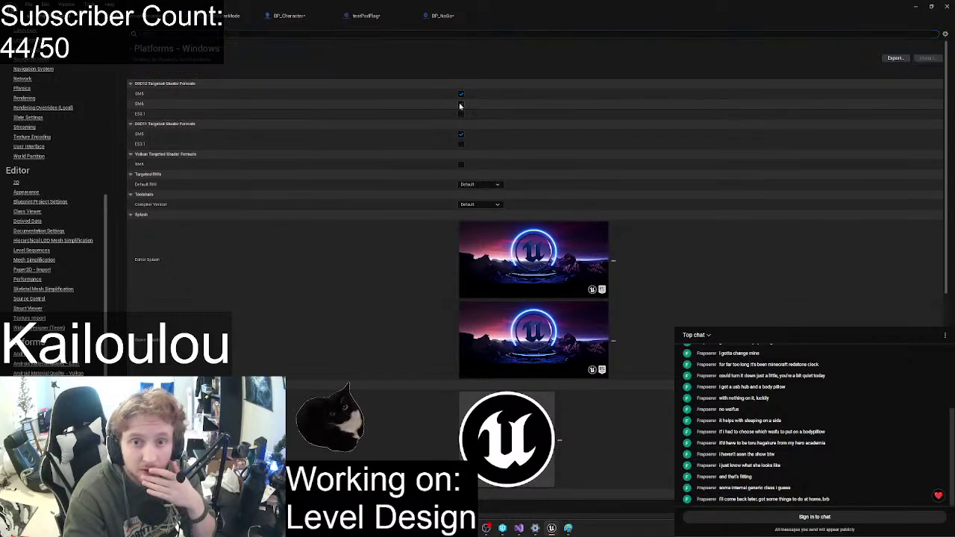
# - Save all modified assets, including FirstMissionPenumbras and testPodFlag, making BP_Character and BP_NoGo writable instead of checking them out
pyautogui.hotkey('ctrl', 'shift', 's')
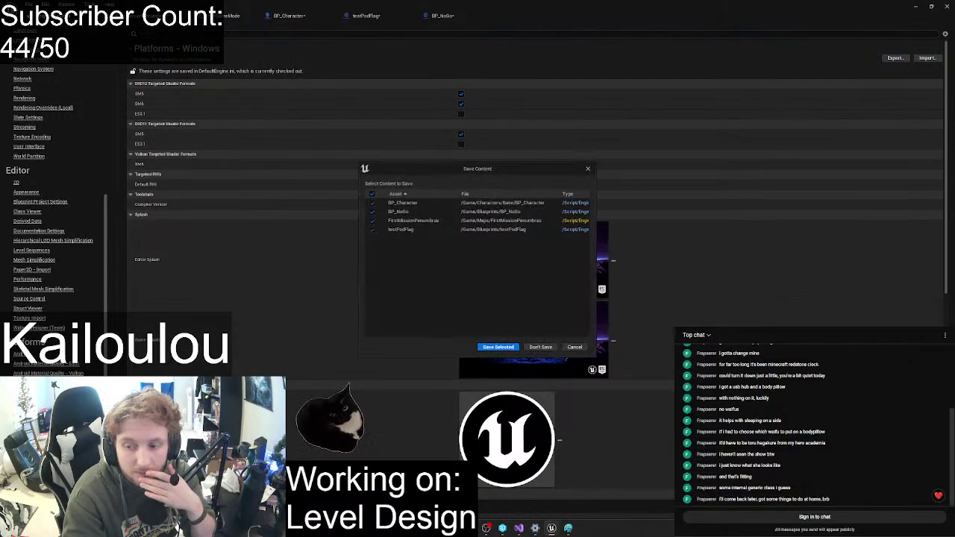
pyautogui.click(498, 348)
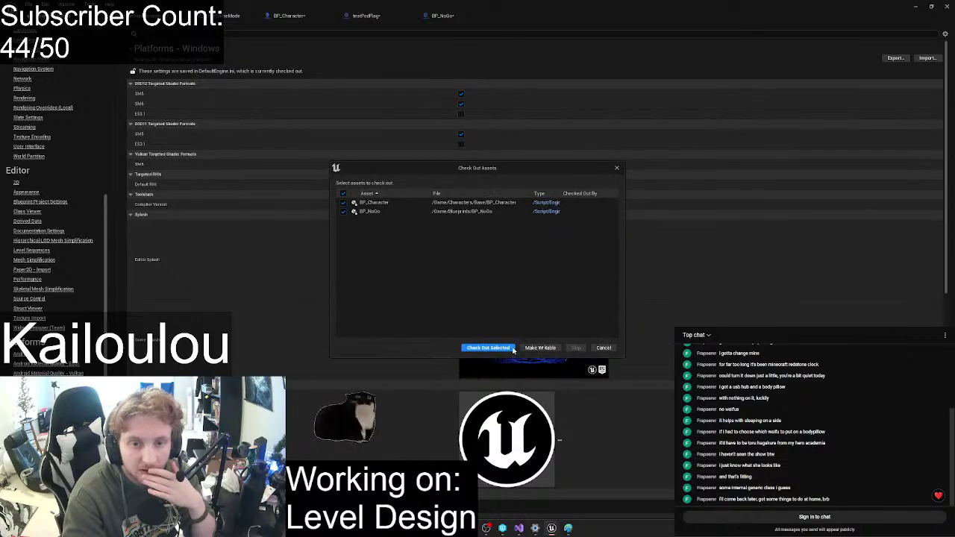
pyautogui.click(539, 349)
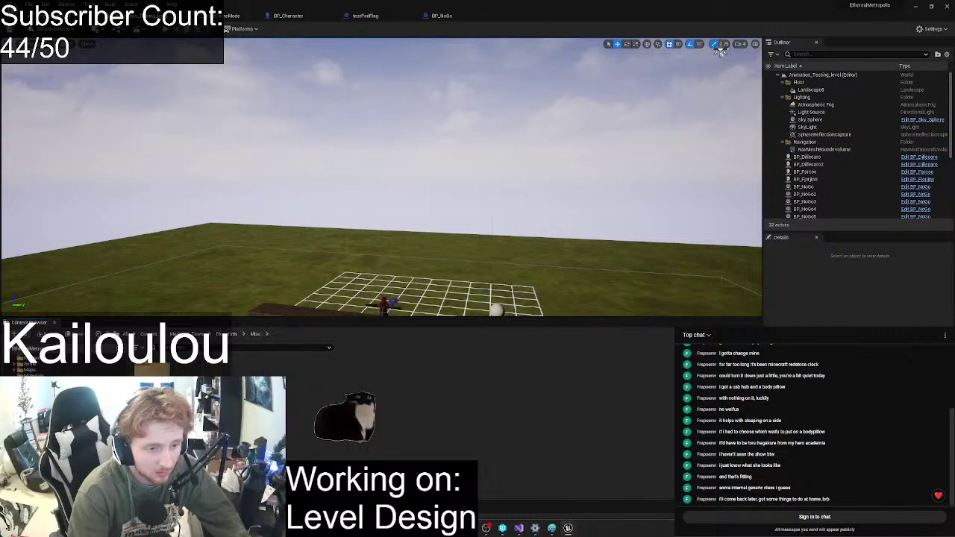
# - Find the Maps folder in the project content and open the FirstMissionPenumbras level
pyautogui.click(31, 371)
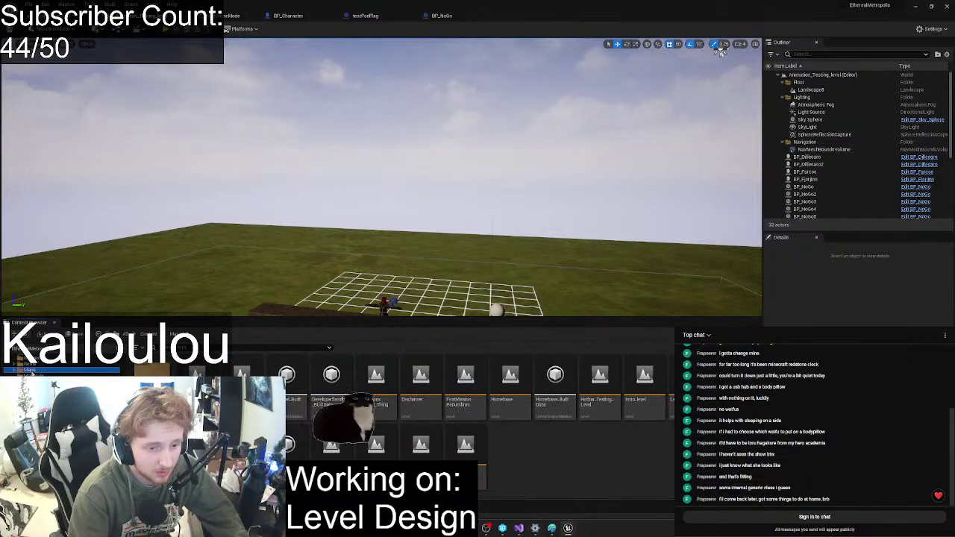
pyautogui.click(32, 370)
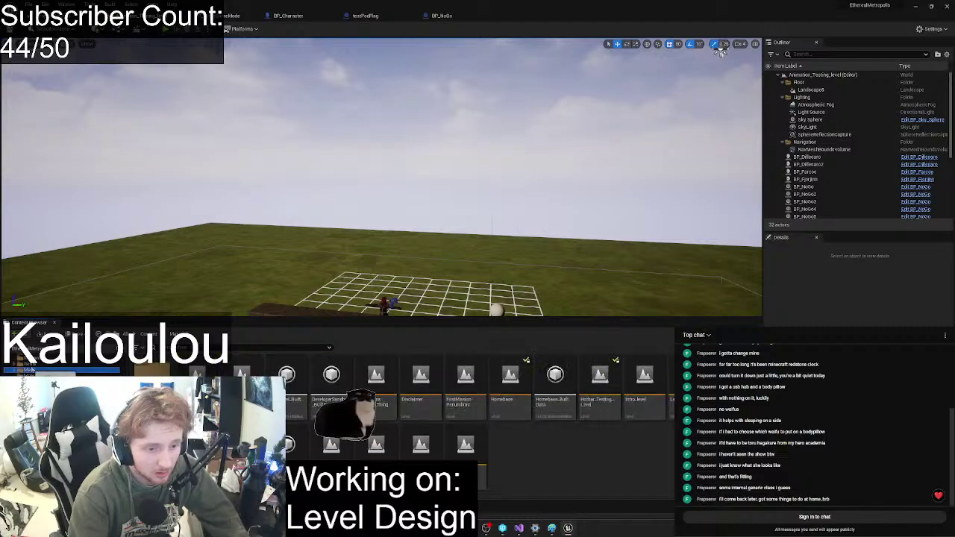
pyautogui.click(32, 365)
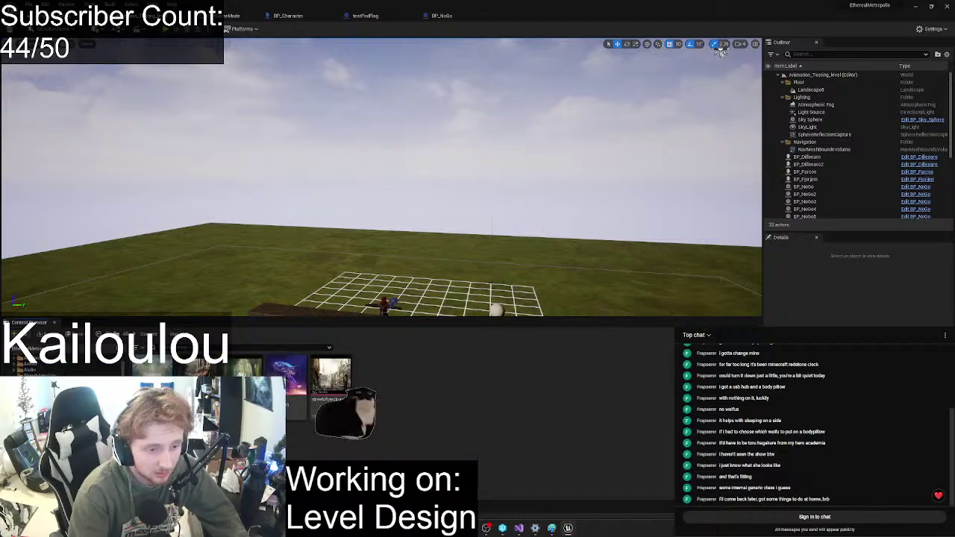
pyautogui.press('Up')
pyautogui.press('Up')
pyautogui.press('Up')
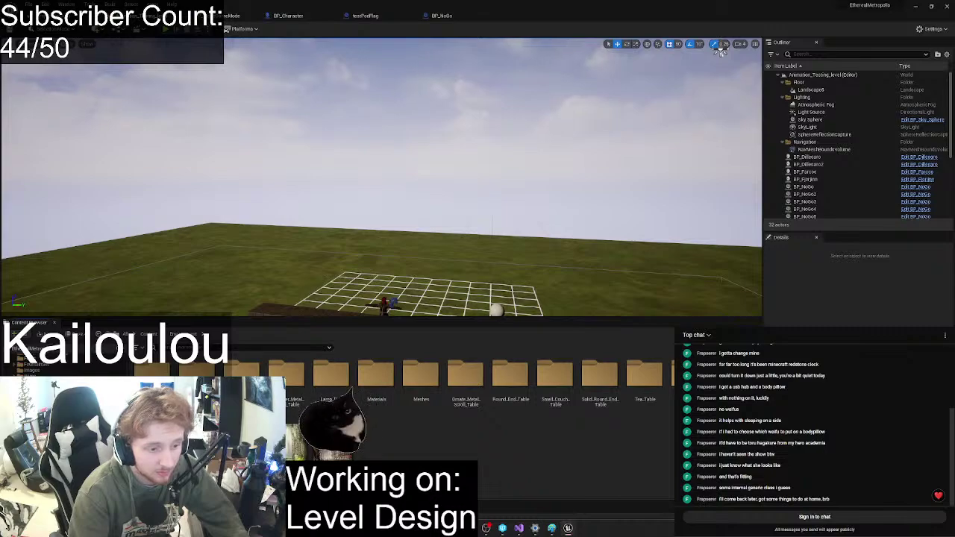
pyautogui.press('Down')
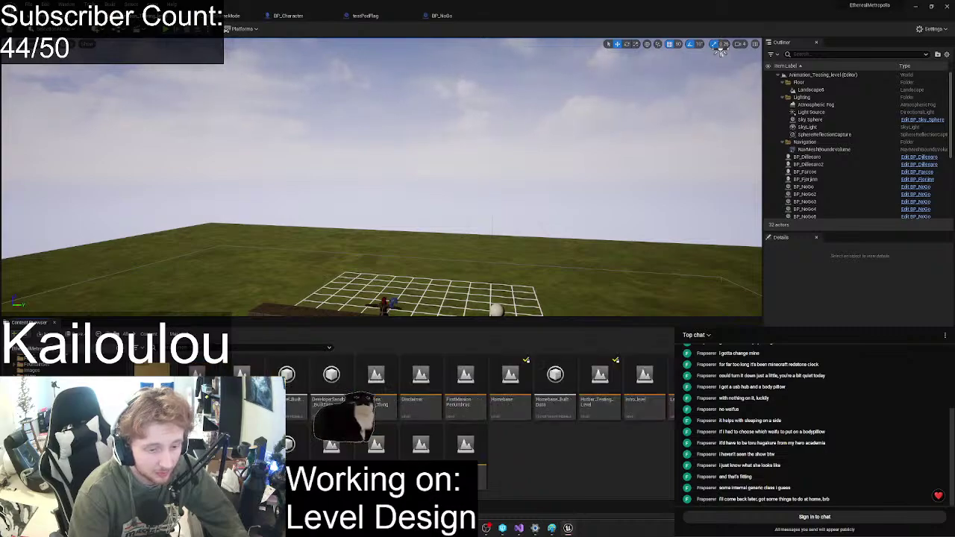
pyautogui.click(519, 394)
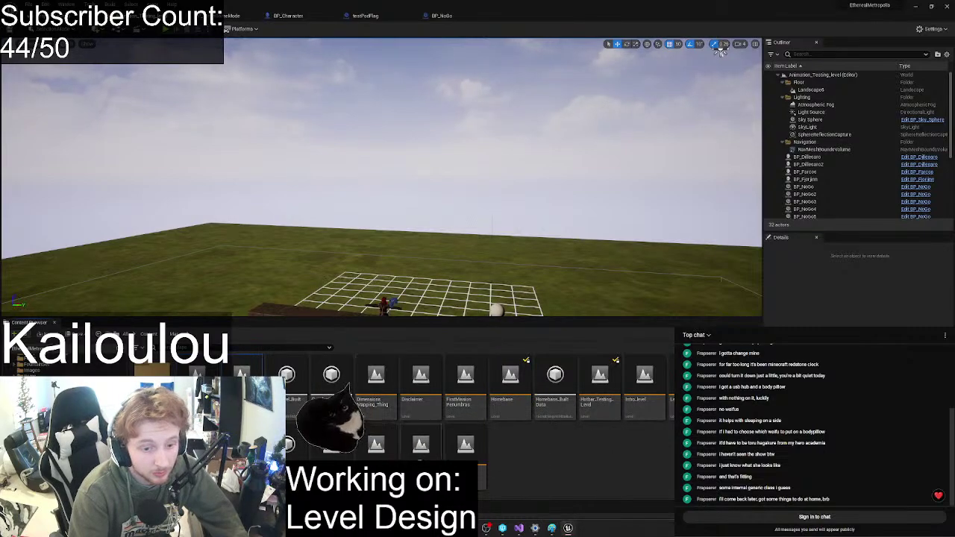
pyautogui.doubleClick(466, 384)
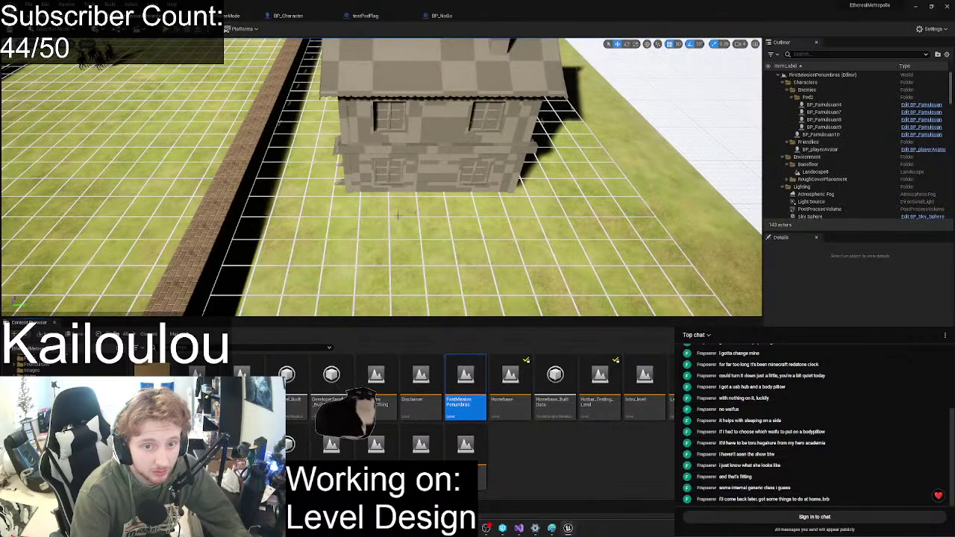
# - Browse to the Houses subfolder in the town asset pack's blueprints
pyautogui.moveTo(396, 212); pyautogui.dragTo(478, 200, button='right')
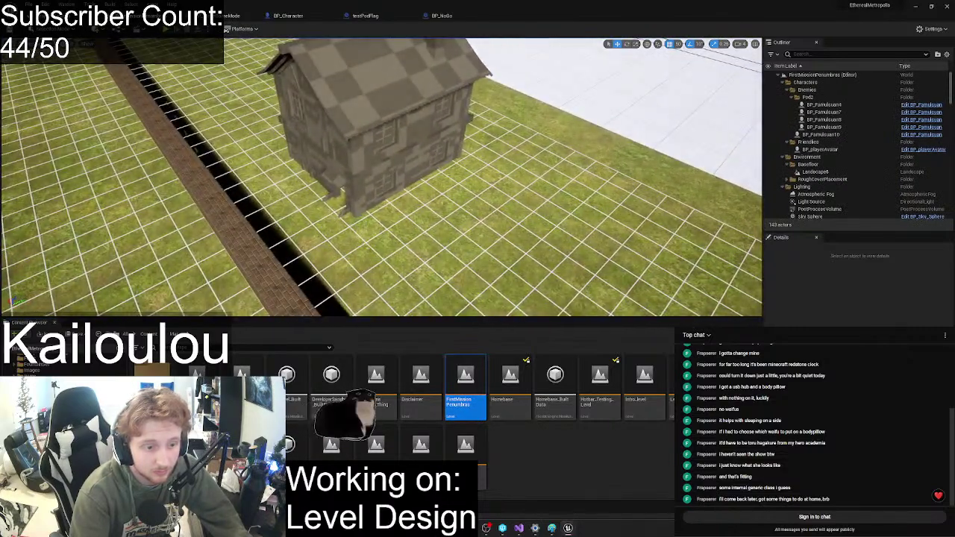
pyautogui.click(36, 389)
pyautogui.click(37, 396)
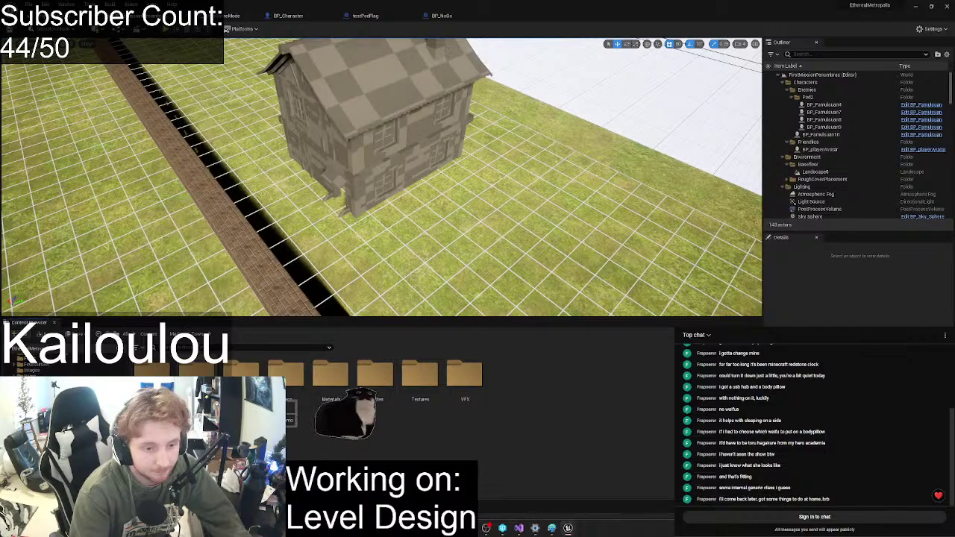
pyautogui.doubleClick(152, 382)
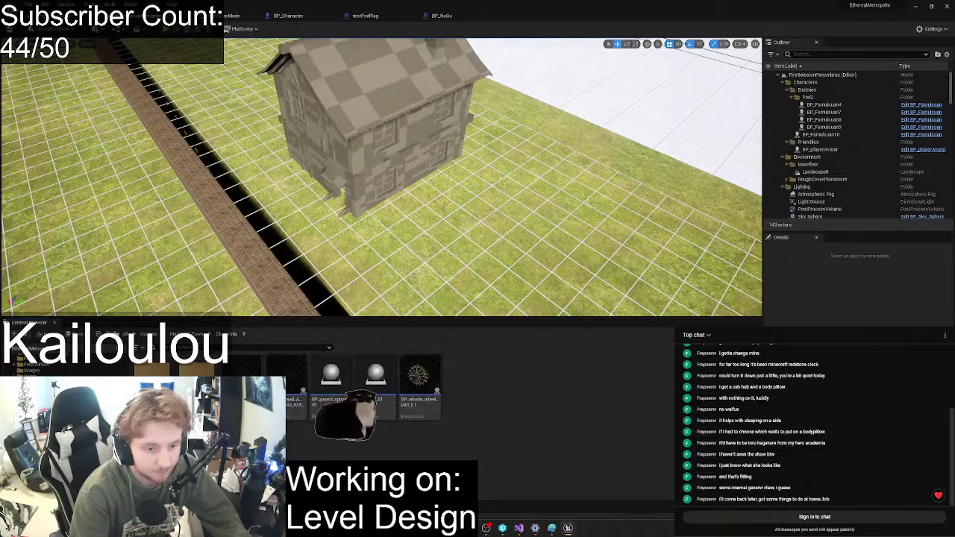
pyautogui.doubleClick(152, 372)
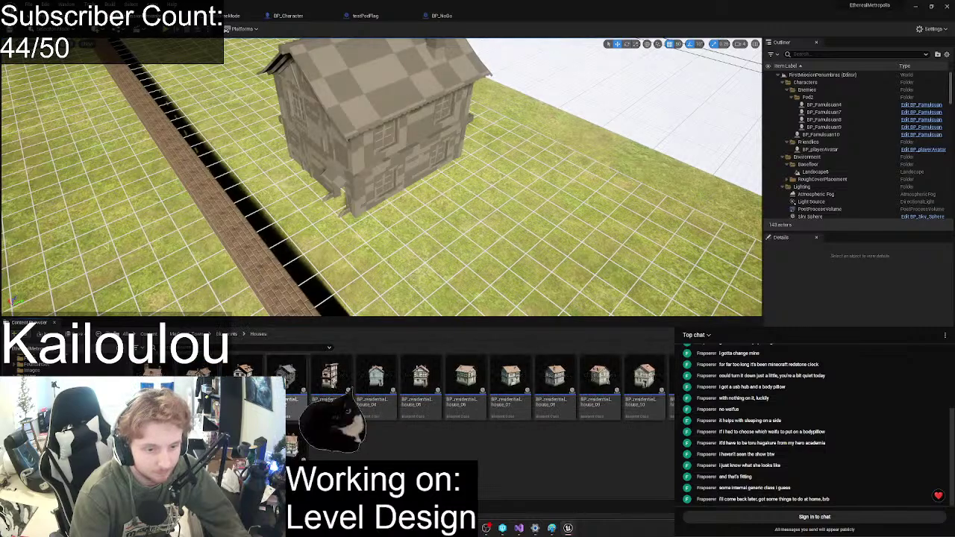
# - Rotate BP_residential_house_02 around its vertical axis and shift it across the grid
pyautogui.moveTo(314, 250); pyautogui.dragTo(268, 286, button='right')
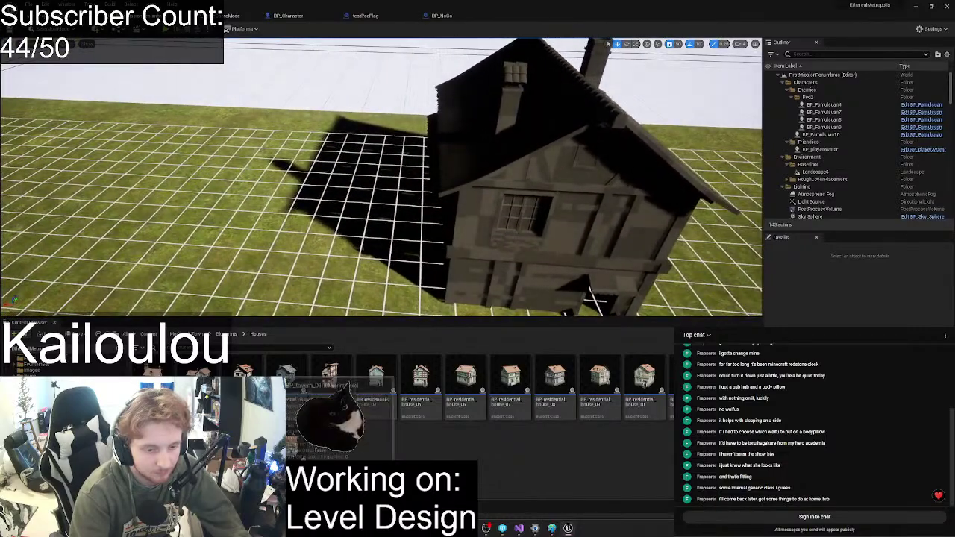
pyautogui.click(522, 256)
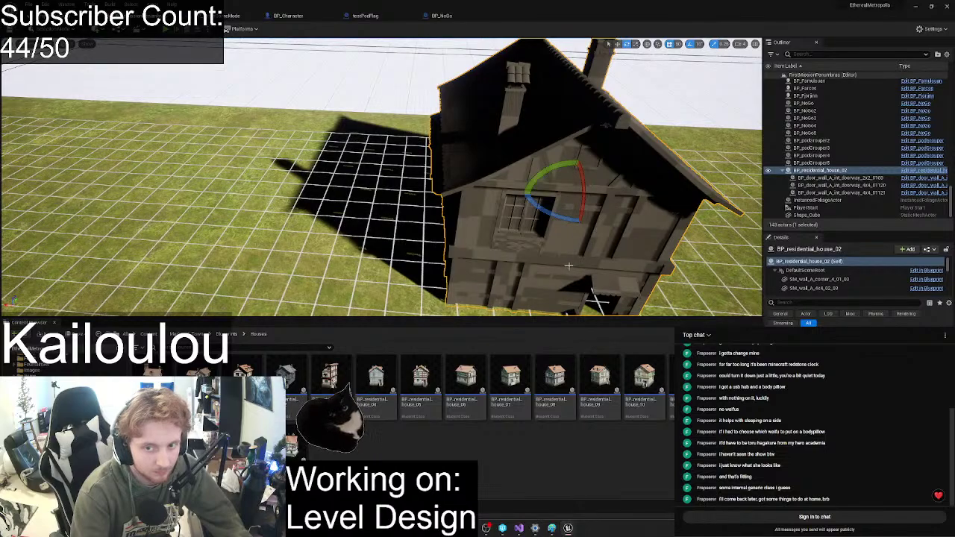
pyautogui.moveTo(555, 216); pyautogui.dragTo(522, 212)
pyautogui.press('w')
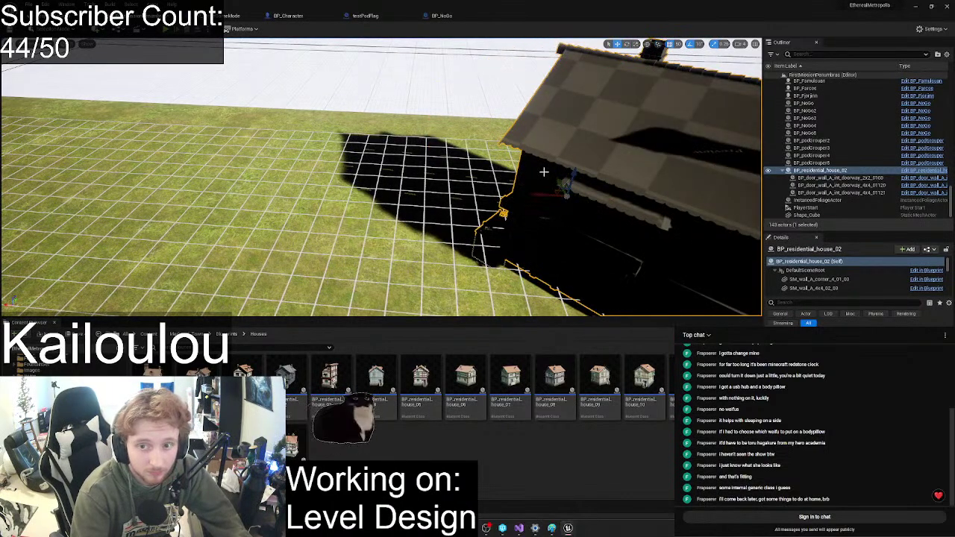
pyautogui.moveTo(560, 182); pyautogui.dragTo(535, 157)
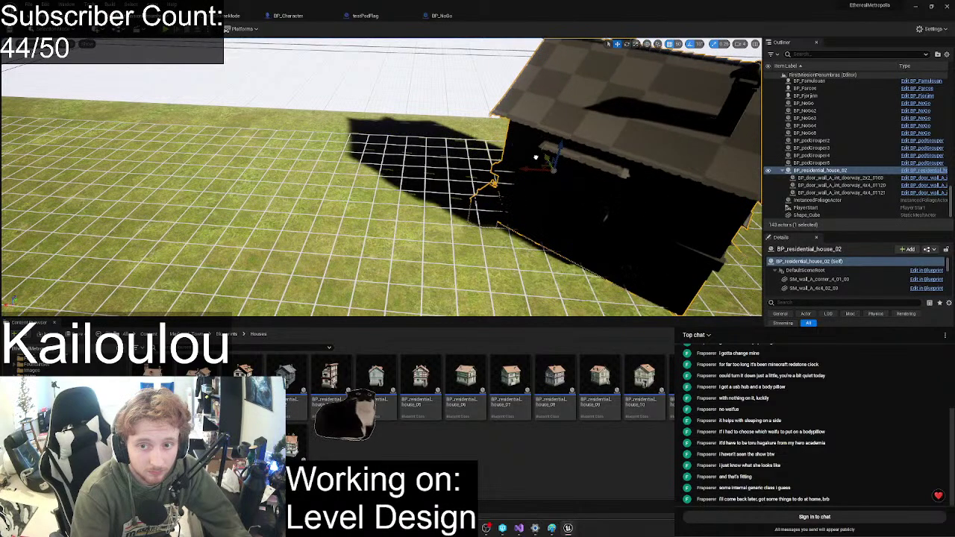
# - Try out BP_residential_house_05 and delete it, placing BP_residential_house_03 next to the existing house instead
pyautogui.moveTo(421, 381); pyautogui.dragTo(353, 190)
pyautogui.press('Delete')
pyautogui.moveTo(332, 373); pyautogui.dragTo(423, 181)
pyautogui.moveTo(423, 181); pyautogui.dragTo(478, 218, button='right')
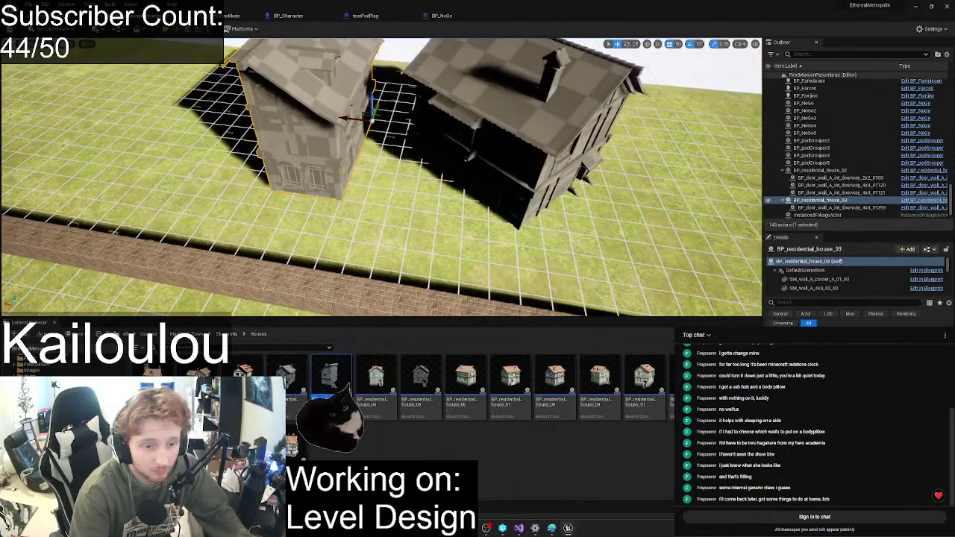
# - Place a BP_market_01 building on the grass beside BP_residential_house_03
pyautogui.moveTo(220, 175); pyautogui.dragTo(206, 148)
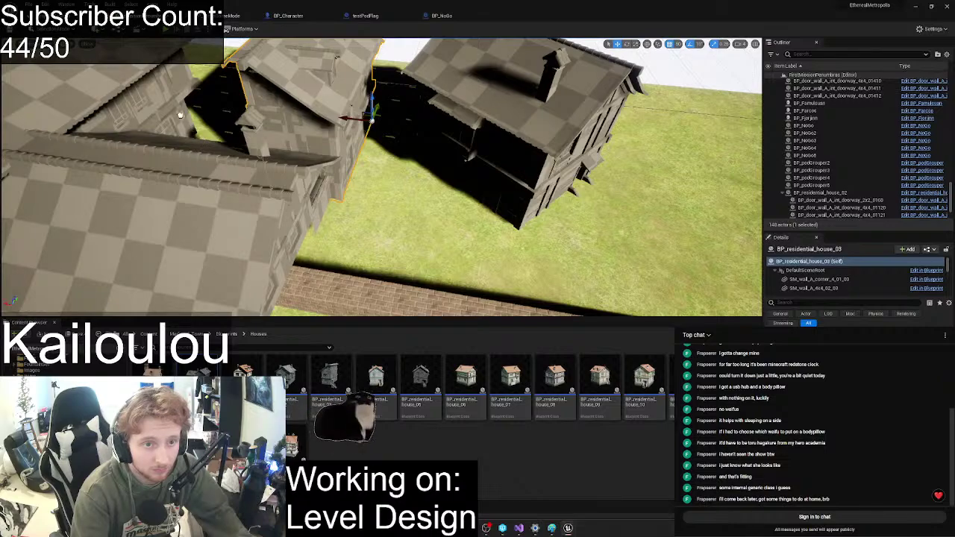
pyautogui.moveTo(179, 114)
pyautogui.mouseDown()
pyautogui.moveTo(173, 109)
pyautogui.moveTo(194, 78)
pyautogui.moveTo(192, 104)
pyautogui.mouseUp()
pyautogui.moveTo(192, 103); pyautogui.dragTo(130, 69, button='right')
# - Rotate BP_market_01 and move it into position near the residential houses
pyautogui.moveTo(386, 249)
pyautogui.mouseDown(button='right')
pyautogui.moveTo(385, 217)
pyautogui.moveTo(396, 270)
pyautogui.moveTo(365, 238)
pyautogui.moveTo(386, 250)
pyautogui.mouseUp(button='right')
pyautogui.press('e')
pyautogui.moveTo(502, 310)
pyautogui.mouseDown()
pyautogui.moveTo(545, 306)
pyautogui.moveTo(596, 270)
pyautogui.moveTo(657, 268)
pyautogui.moveTo(575, 271)
pyautogui.moveTo(663, 269)
pyautogui.moveTo(496, 309)
pyautogui.mouseUp()
pyautogui.press('w')
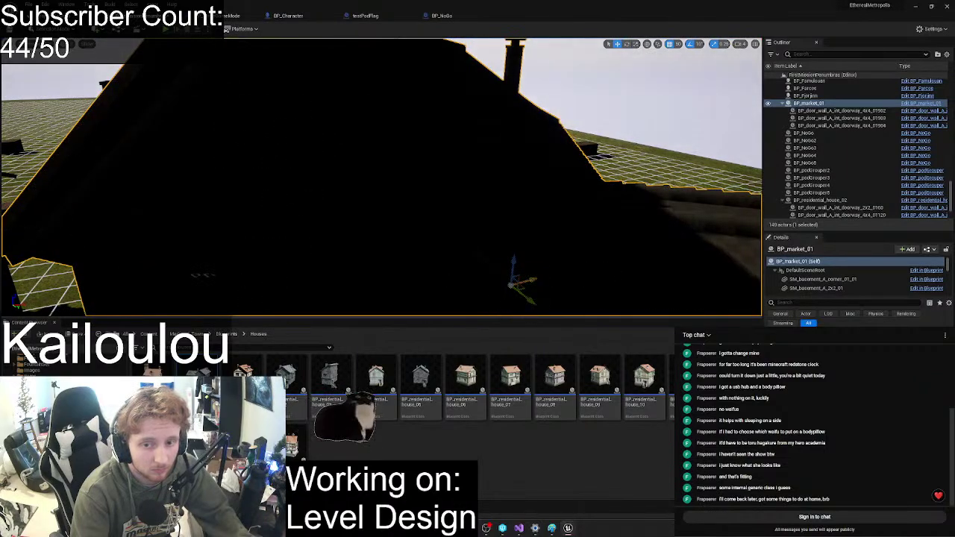
pyautogui.moveTo(622, 256); pyautogui.dragTo(623, 256, button='right')
pyautogui.moveTo(609, 280); pyautogui.dragTo(477, 236)
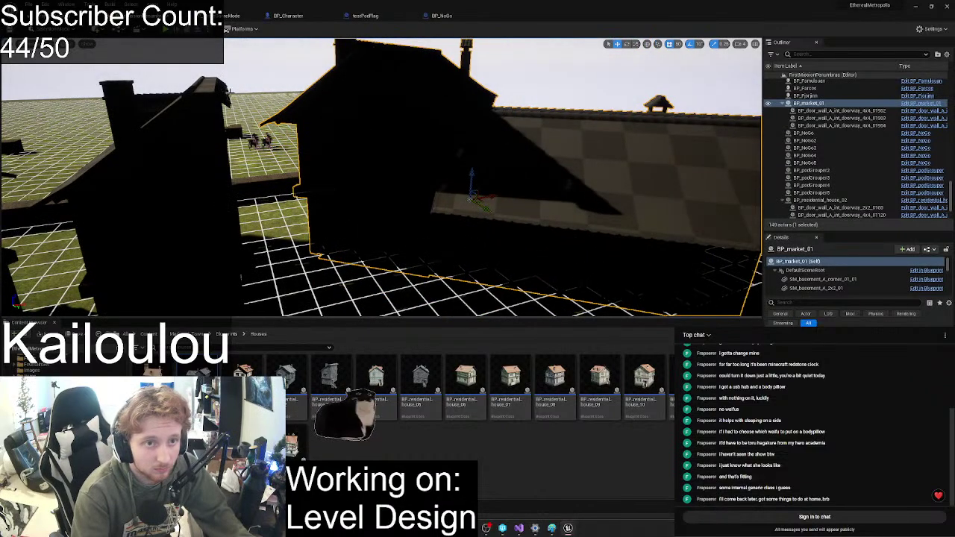
# - Play the level in the editor despite the blueprint compile errors and move the game camera across the battlefield
pyautogui.hotkey('alt', 'p')
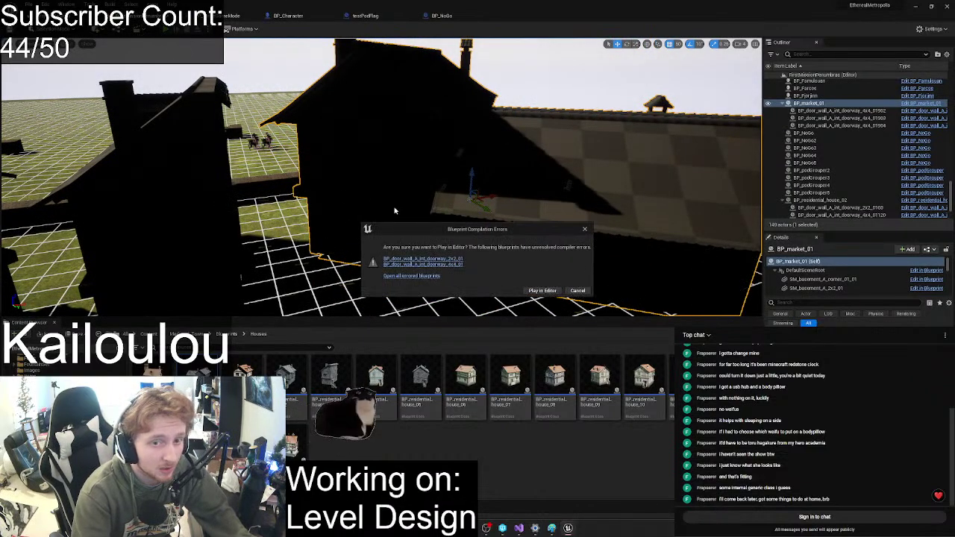
pyautogui.click(543, 291)
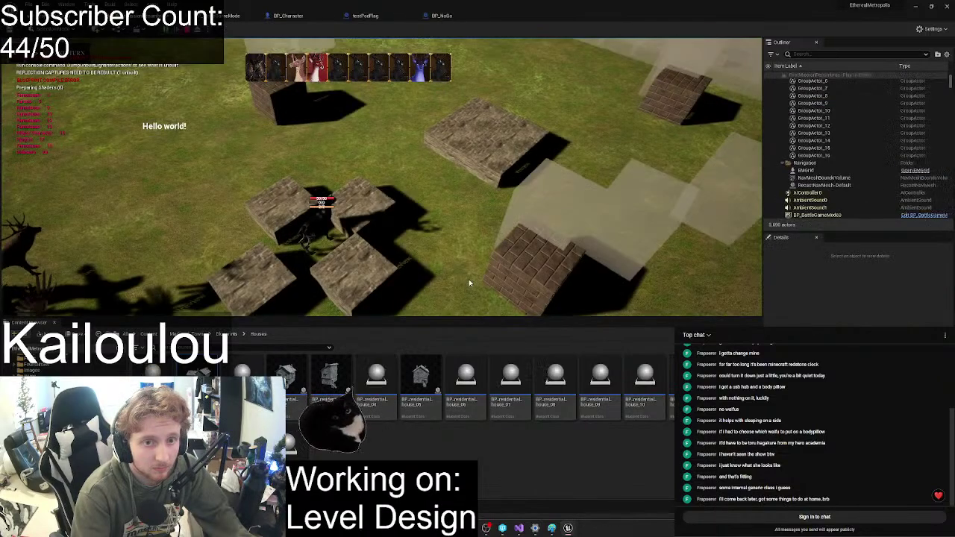
pyautogui.press('w')
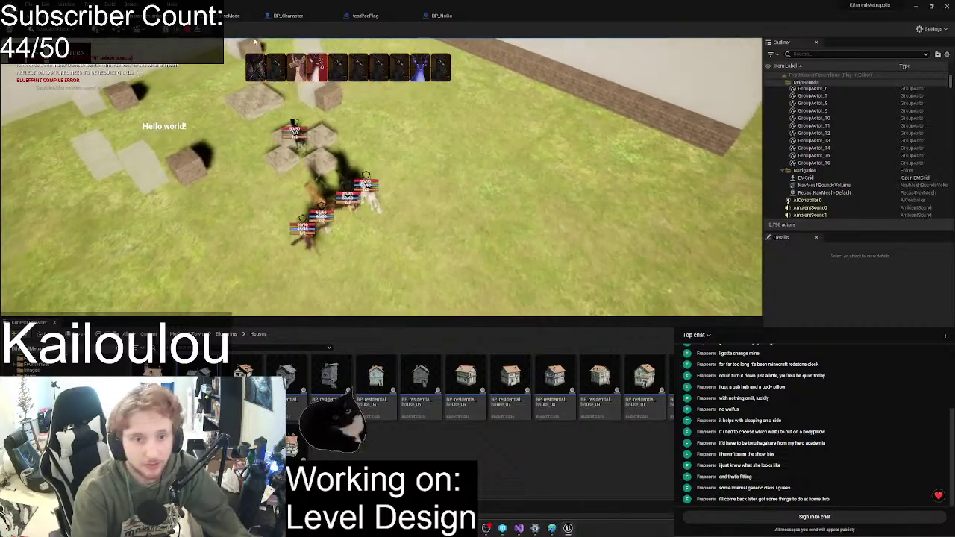
# - Select the player character in the play test and walk it to a tile beside the cluster of stone blocks
pyautogui.click(360, 254)
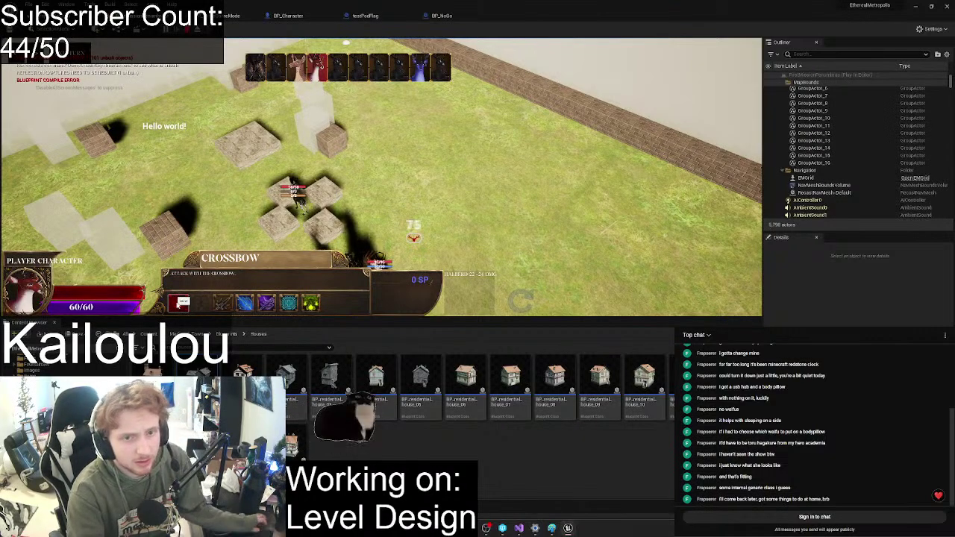
pyautogui.click(186, 302)
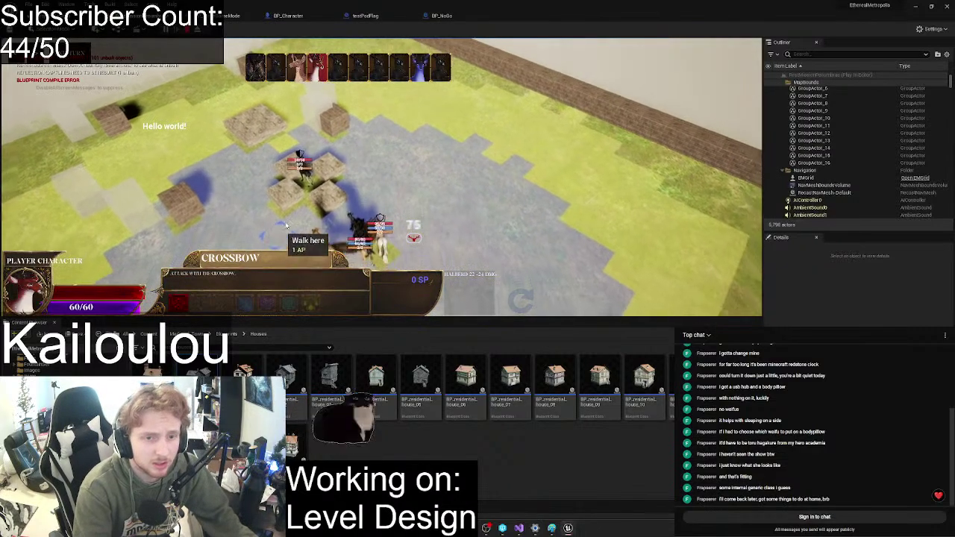
pyautogui.click(298, 218)
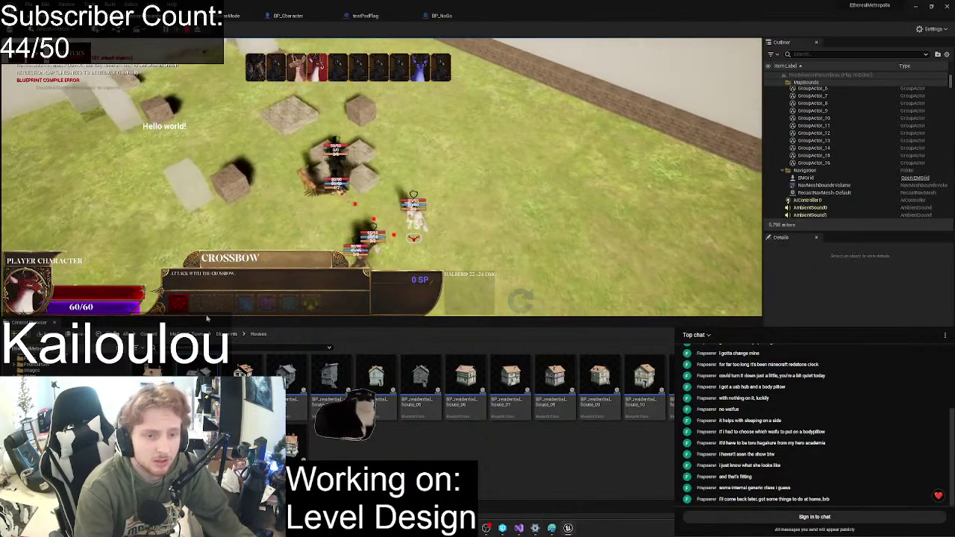
# - Choose the player character's Crossbow attack, target the unit at the stone blocks, and end the play test
pyautogui.click(223, 303)
pyautogui.click(367, 177)
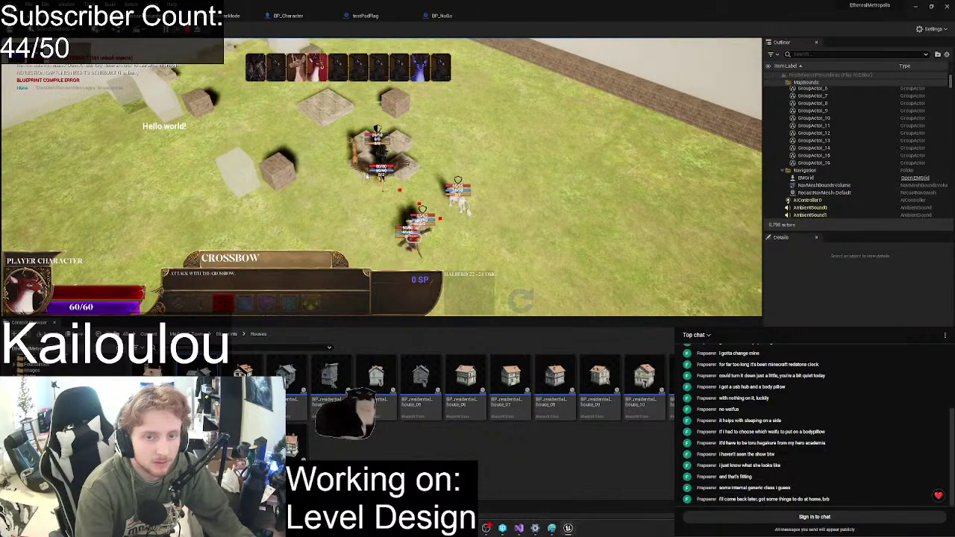
pyautogui.press('Escape')
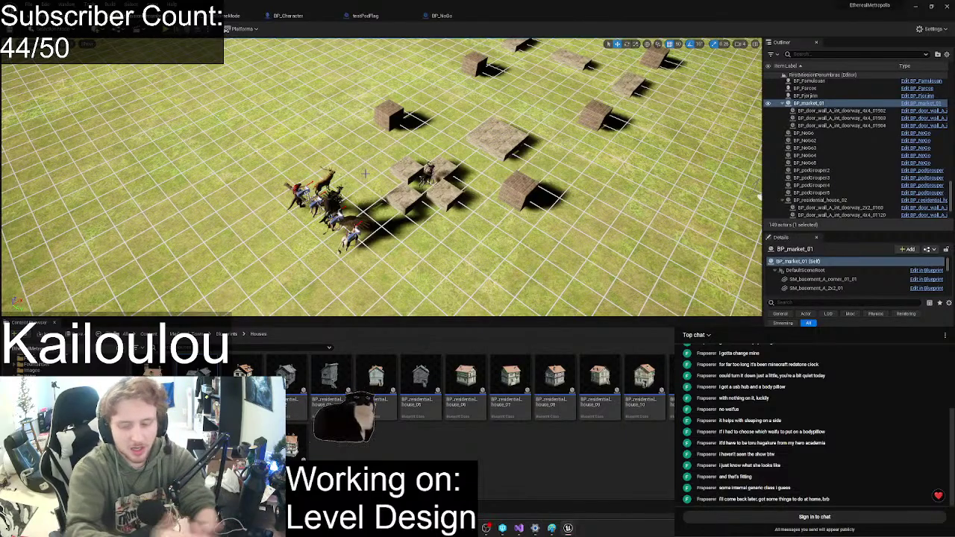
# - Place BP_residential_house_06 and BP_tavern side by side on the open grass at the map's edge
pyautogui.moveTo(478, 124); pyautogui.dragTo(571, 78, button='right')
pyautogui.moveTo(258, 70); pyautogui.dragTo(382, 354, button='right')
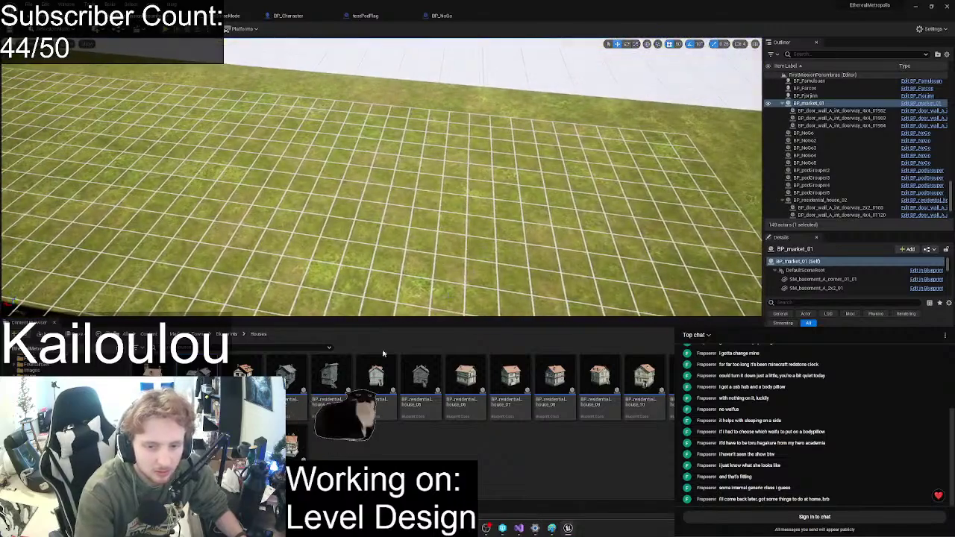
pyautogui.click(466, 395)
pyautogui.moveTo(347, 202); pyautogui.dragTo(326, 183)
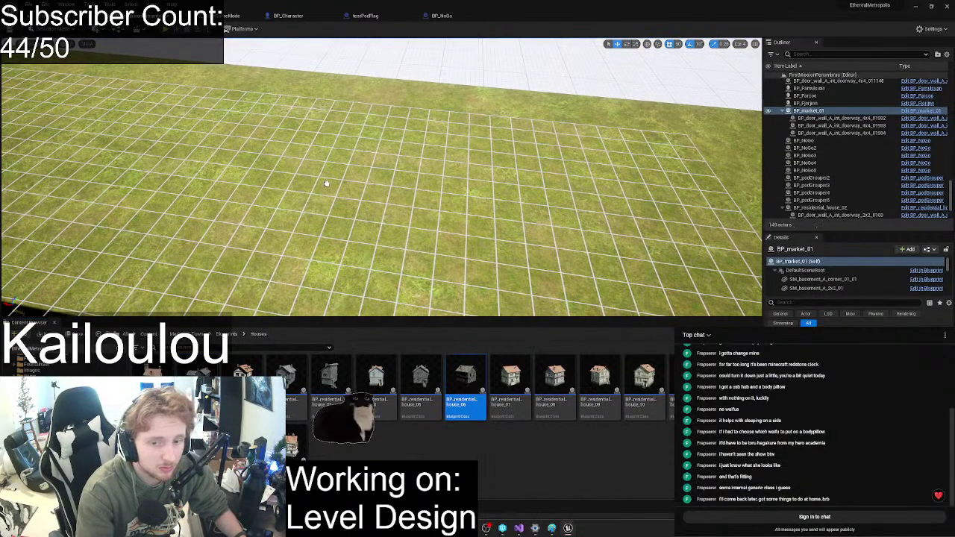
pyautogui.moveTo(282, 204); pyautogui.dragTo(245, 201)
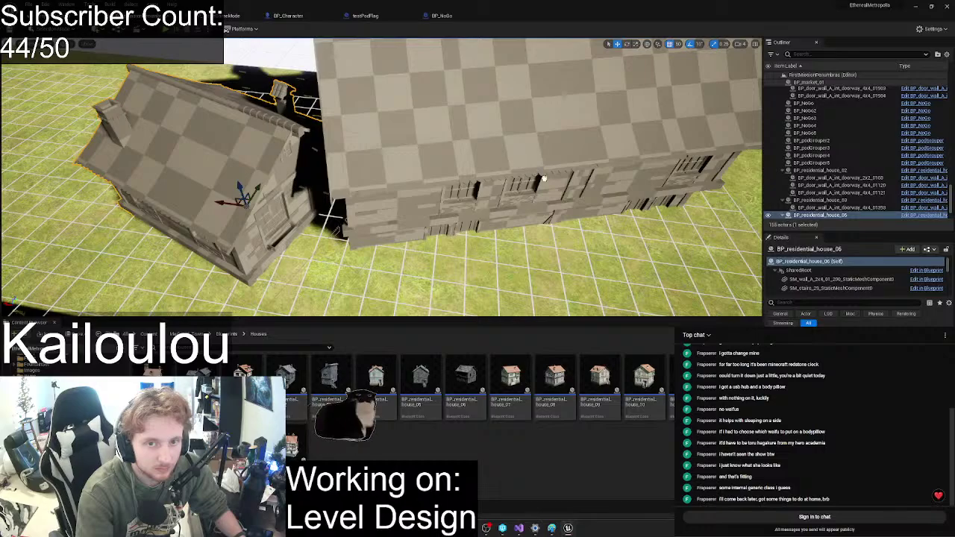
pyautogui.moveTo(558, 202); pyautogui.dragTo(565, 230)
pyautogui.moveTo(627, 221); pyautogui.dragTo(627, 221, button='right')
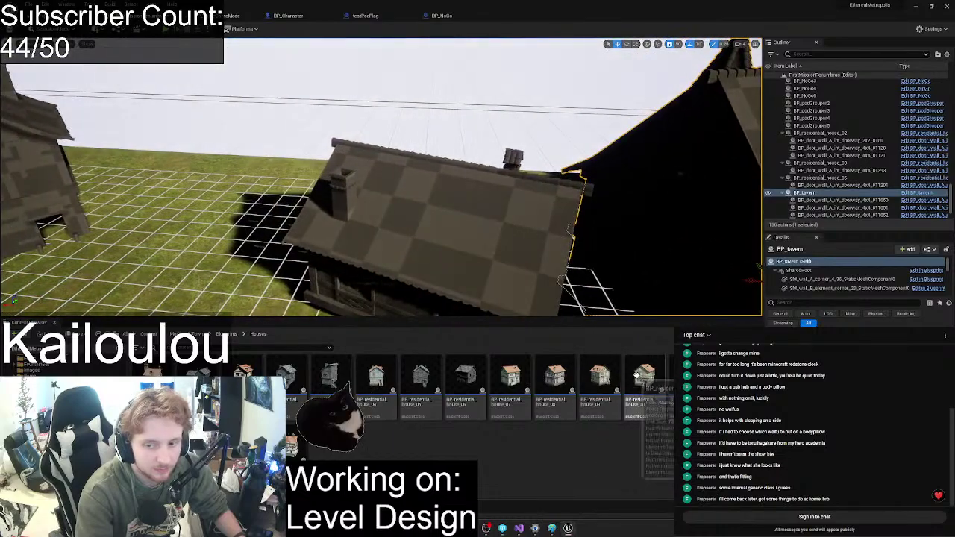
# - Place a BP_residential_house_10 building on the grid beside the tavern and residential house
pyautogui.moveTo(641, 379); pyautogui.dragTo(355, 159)
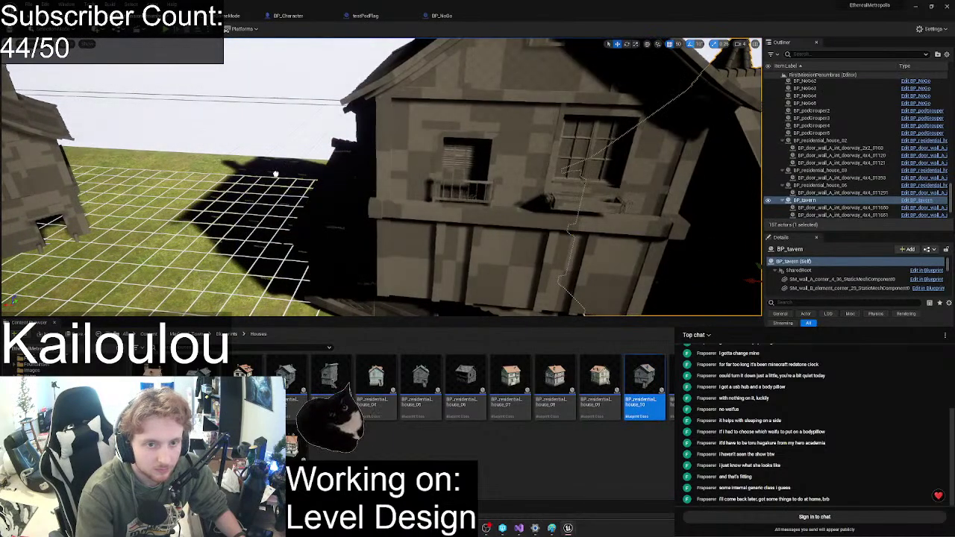
pyautogui.moveTo(276, 174); pyautogui.dragTo(267, 215)
pyautogui.moveTo(276, 210); pyautogui.dragTo(276, 210, button='right')
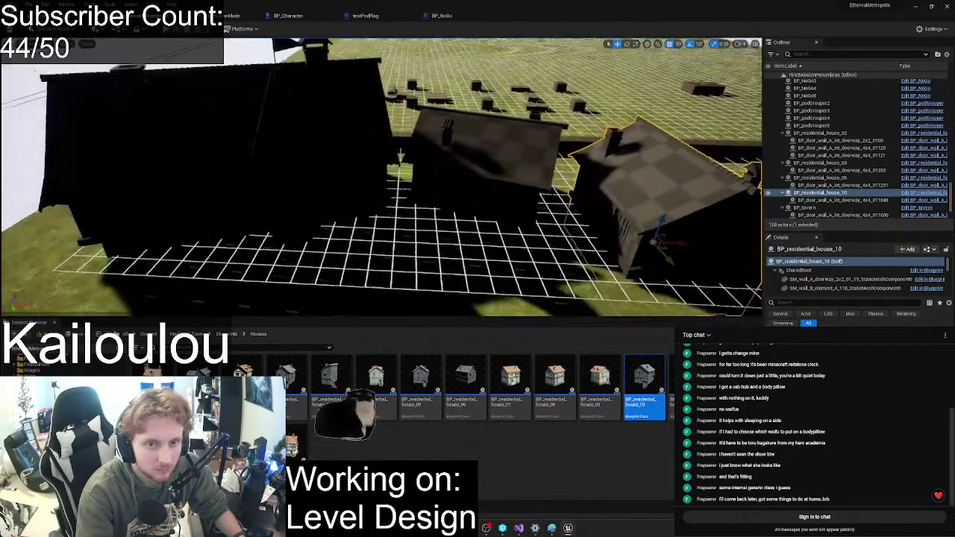
# - Rotate BP_tavern by -110 degrees about its vertical axis
pyautogui.moveTo(401, 155); pyautogui.dragTo(222, 192, button='right')
pyautogui.click(221, 192)
pyautogui.press('e')
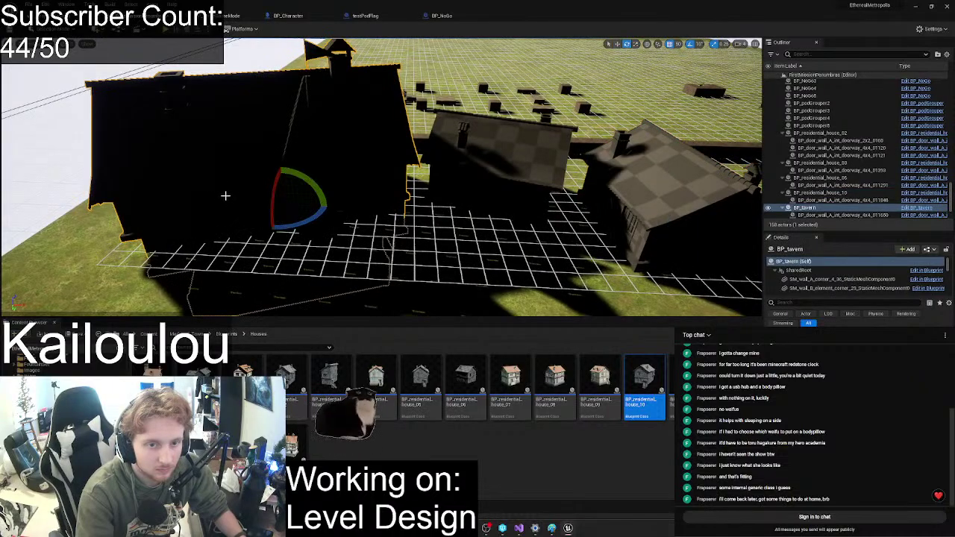
pyautogui.moveTo(291, 229); pyautogui.dragTo(310, 209)
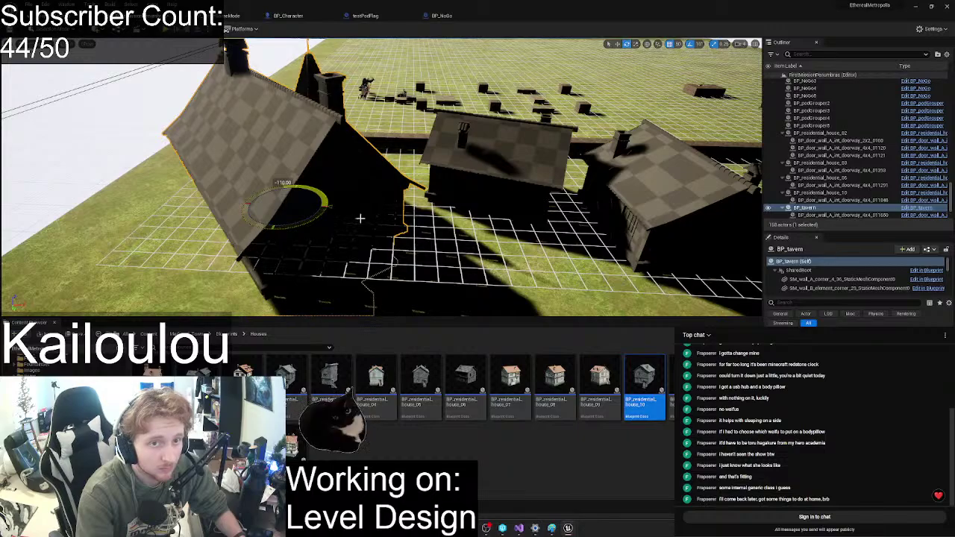
pyautogui.moveTo(359, 219); pyautogui.dragTo(360, 218, button='right')
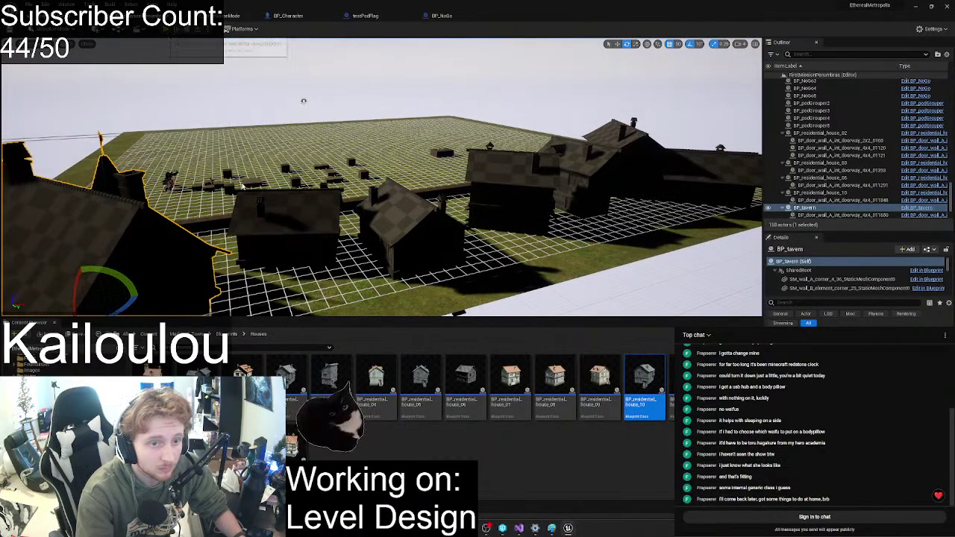
# - Play the level, move the game camera over the new buildings and back to the characters, and stop the play test
pyautogui.hotkey('alt', 'p')
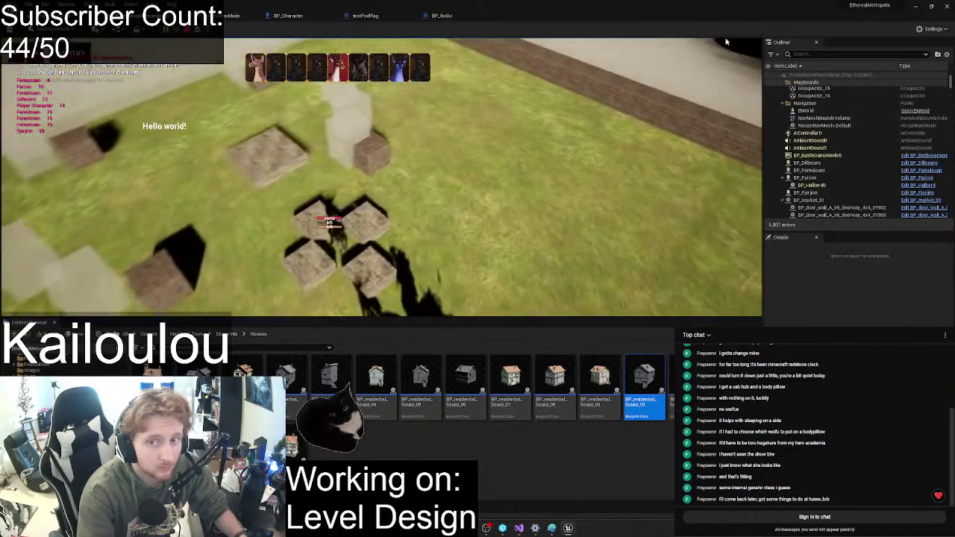
pyautogui.press('d')
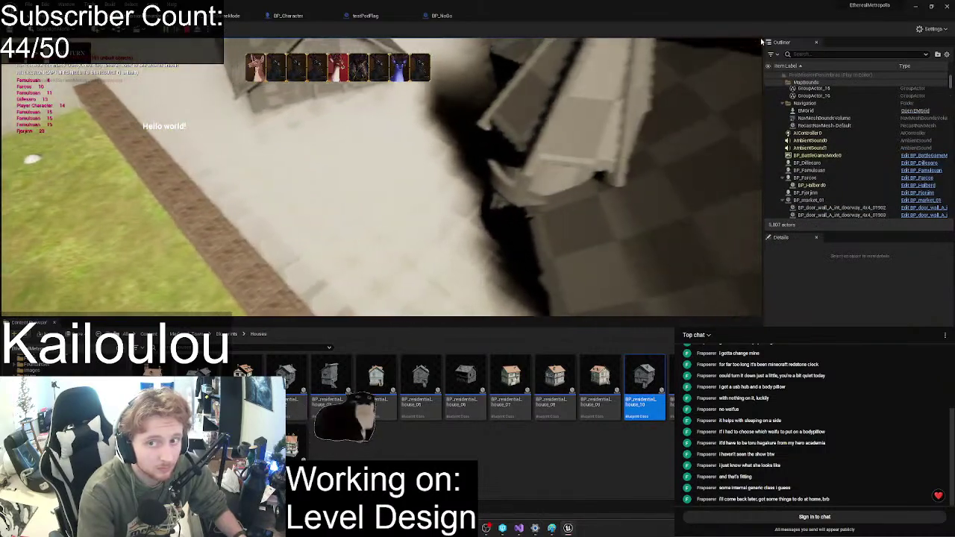
pyautogui.press('w')
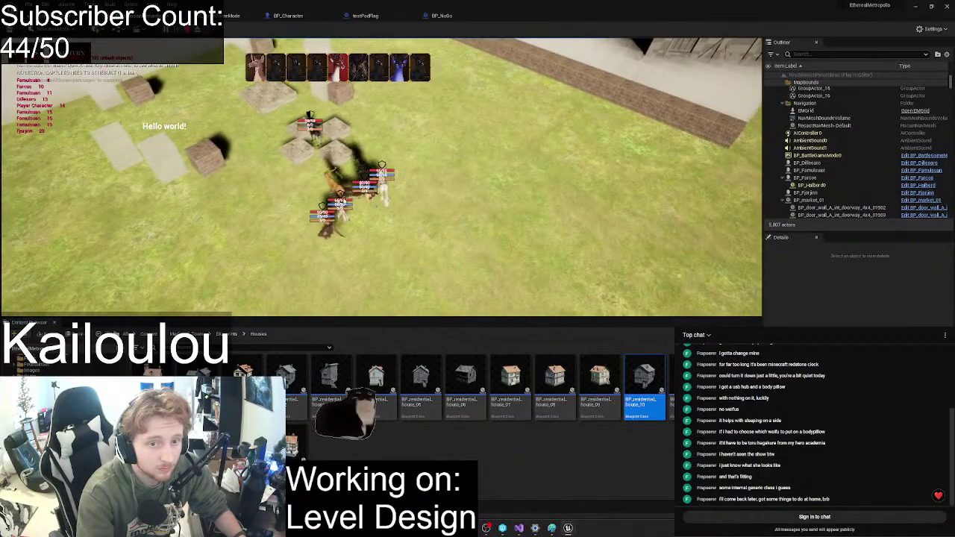
pyautogui.press('Escape')
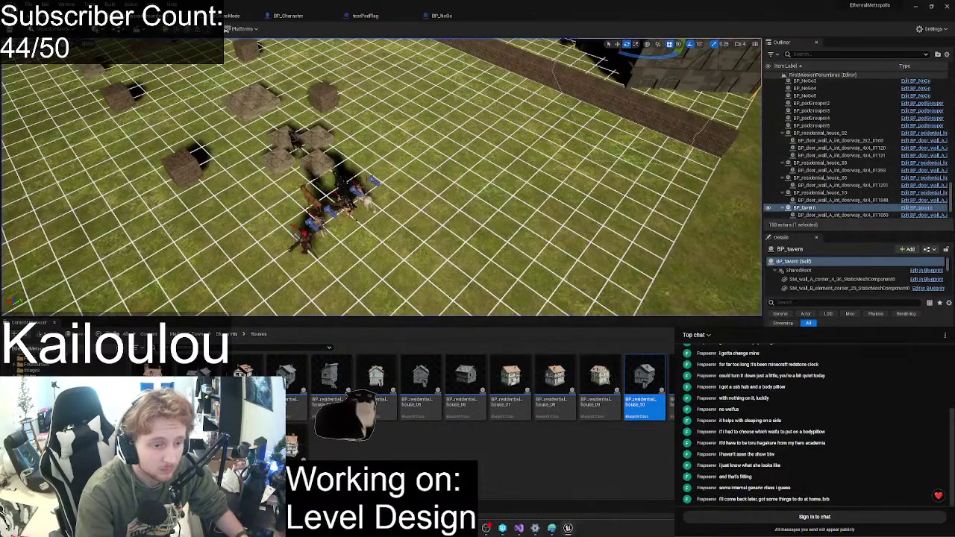
# - Browse the project's content folders and return to the Blueprints folder
pyautogui.click(73, 369)
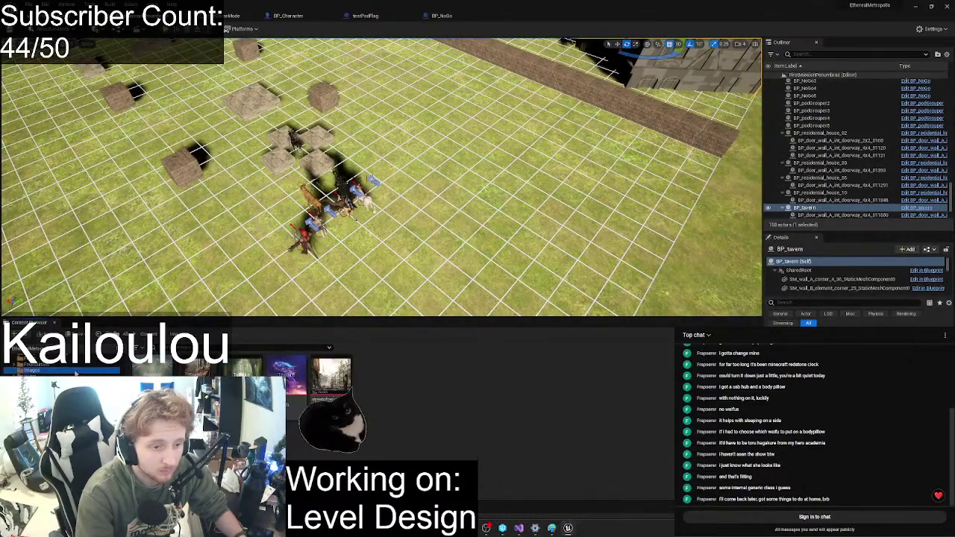
pyautogui.click(73, 365)
pyautogui.scroll(5, 75, 369)
pyautogui.click(77, 371)
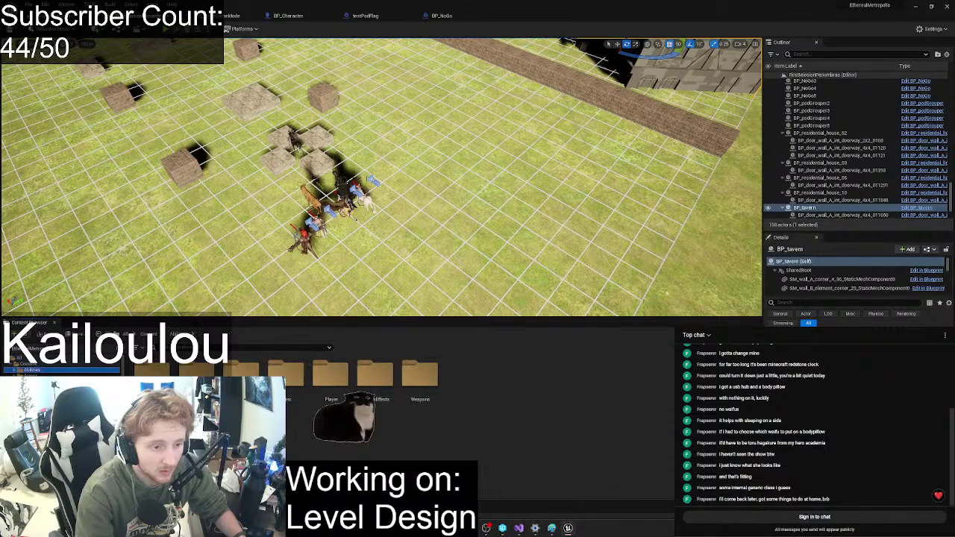
pyautogui.click(77, 382)
pyautogui.press('Down')
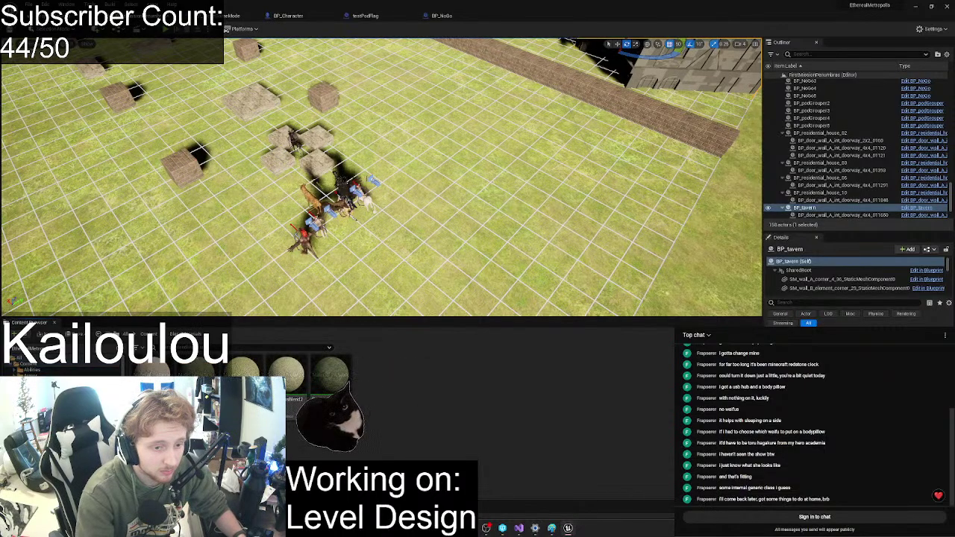
pyautogui.press('Down')
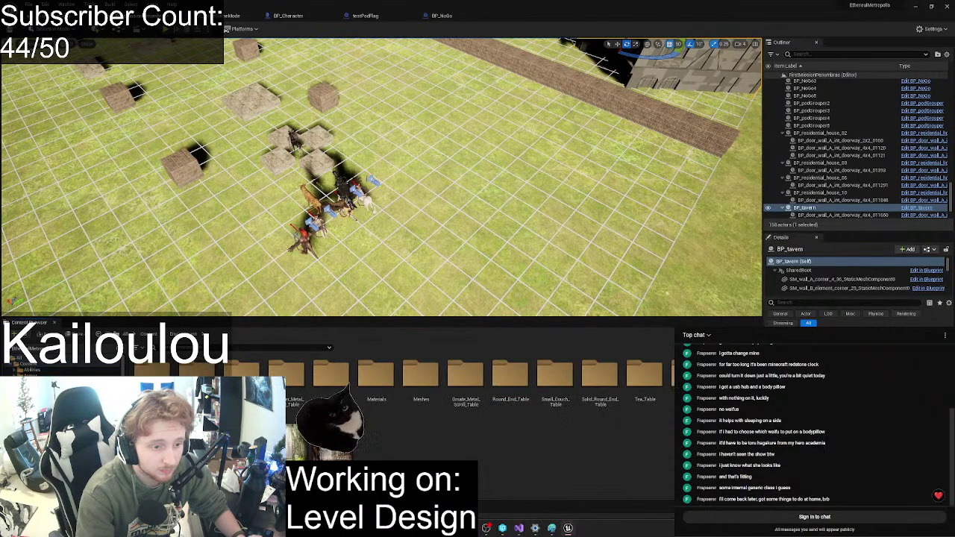
pyautogui.hotkey('alt', 'Left')
pyautogui.hotkey('alt', 'Left')
pyautogui.hotkey('alt', 'Left')
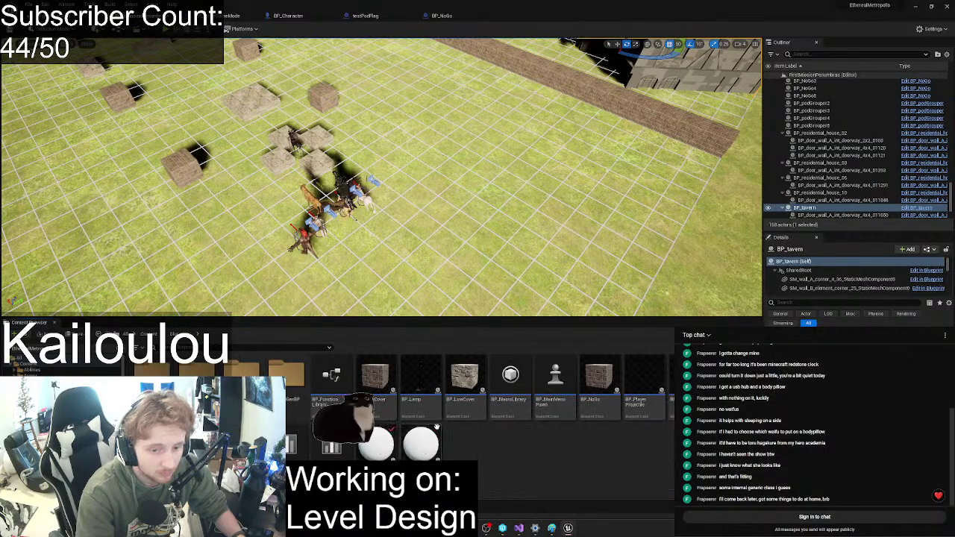
# - Open the BP_NoGo blueprint for editing
pyautogui.click(464, 380)
pyautogui.click(586, 395)
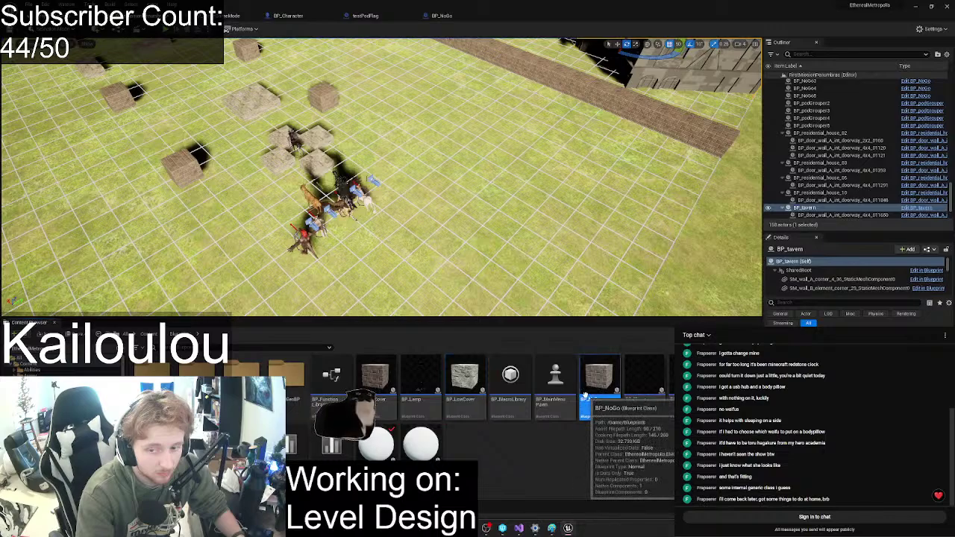
pyautogui.doubleClick(587, 394)
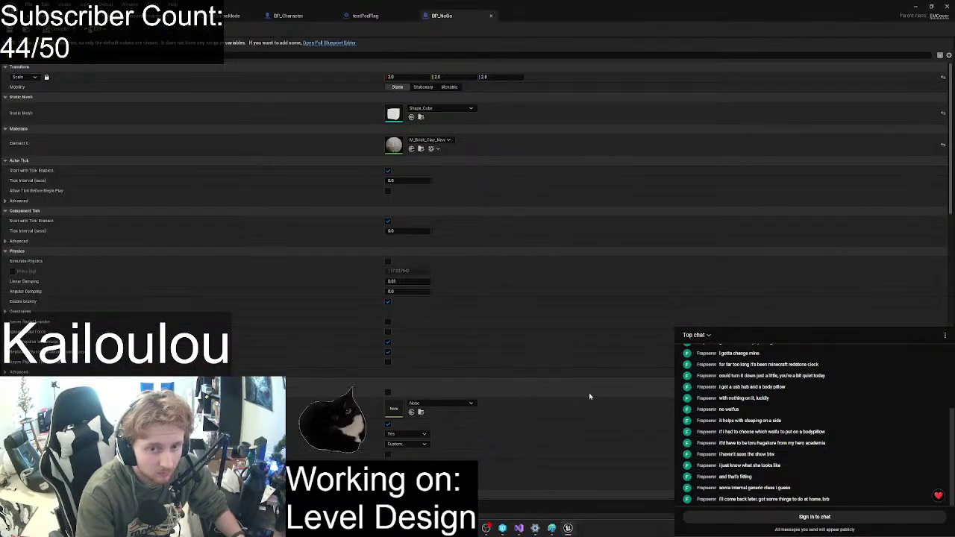
pyautogui.click(437, 140)
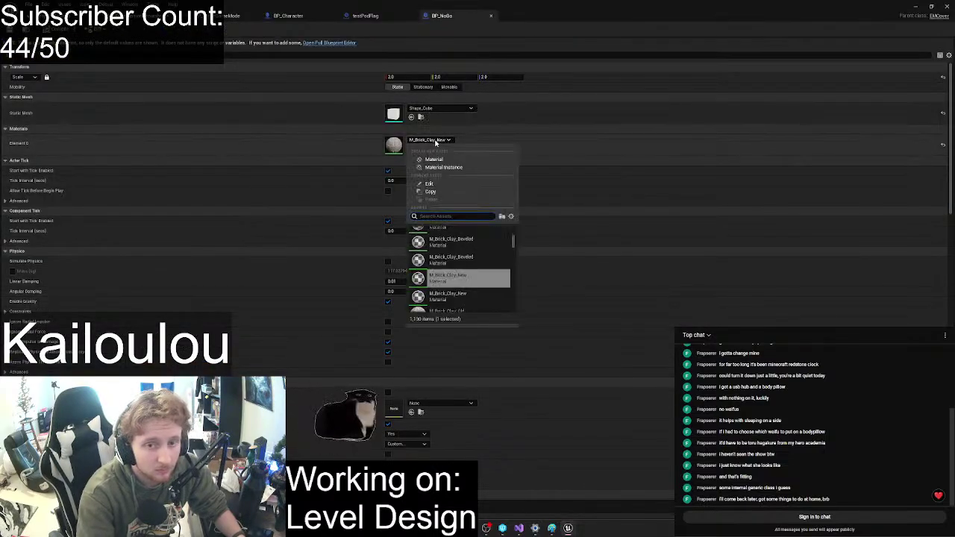
pyautogui.click(442, 167)
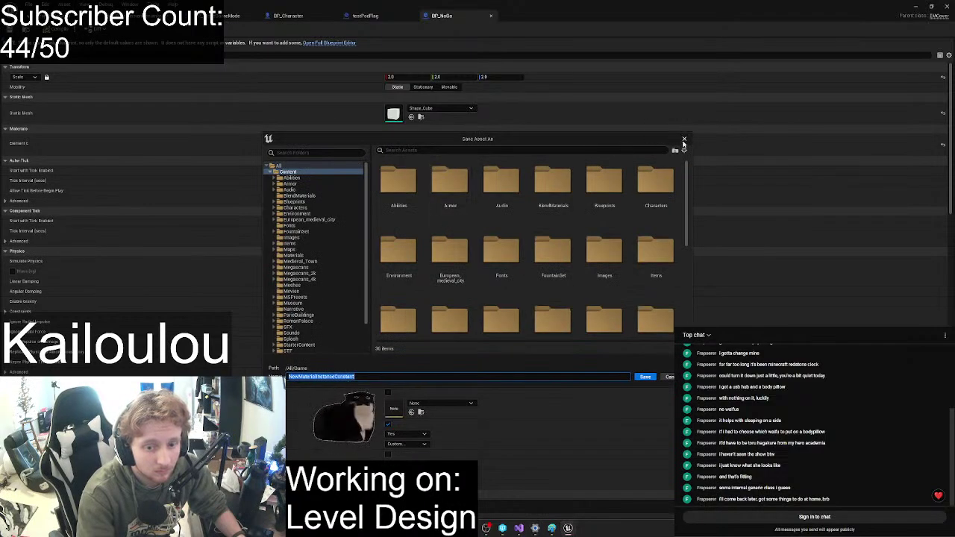
pyautogui.doubleClick(609, 195)
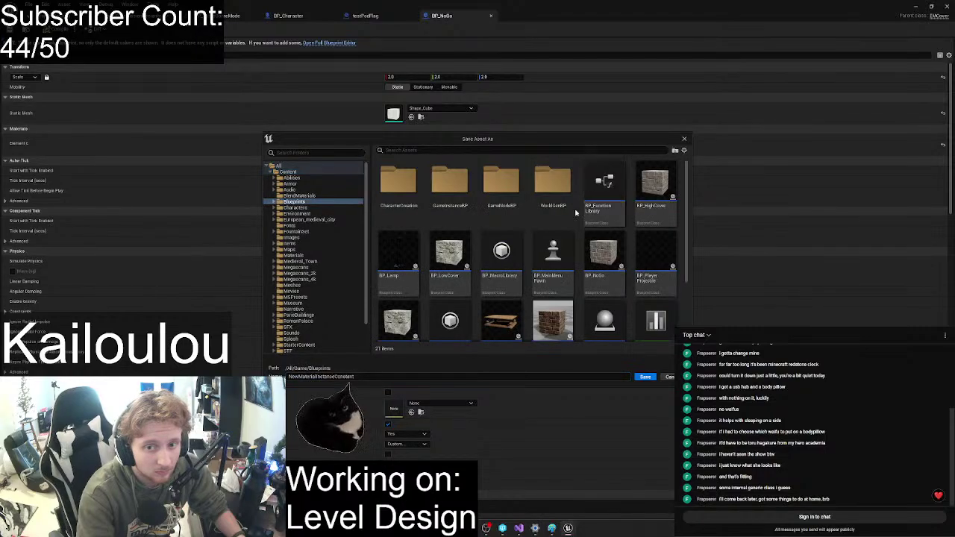
pyautogui.scroll(-1, 576, 213)
pyautogui.scroll(-2, 313, 253)
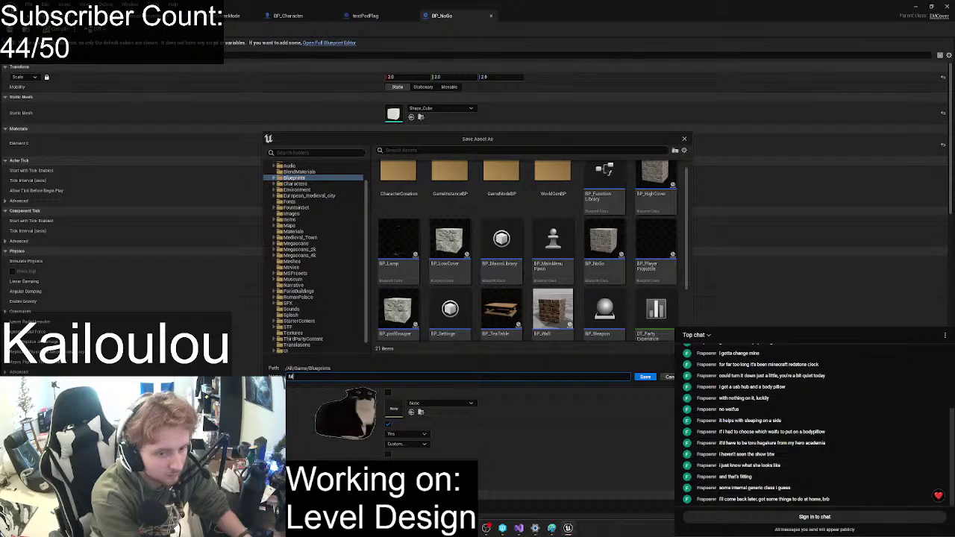
pyautogui.click(685, 139)
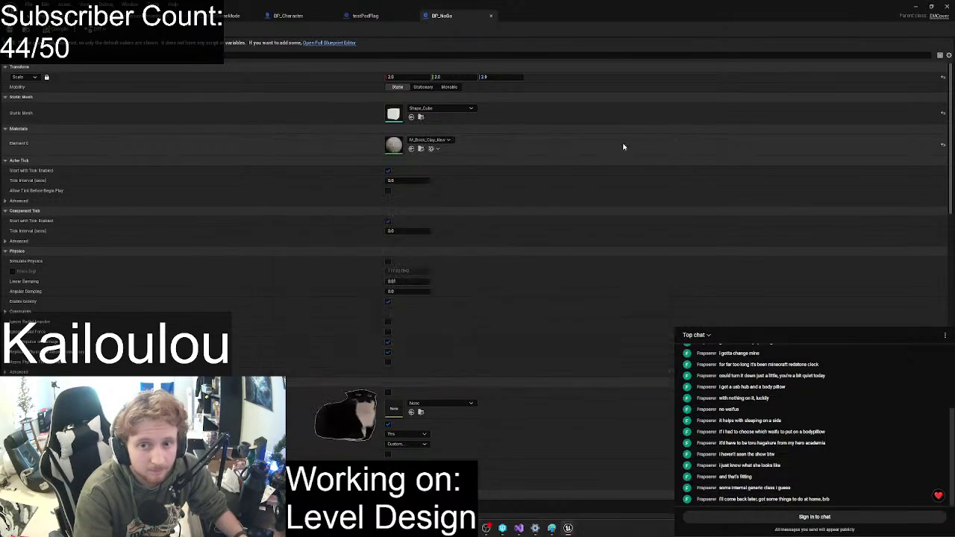
# - Create a new material named M_FogGradient in the Blueprints folder from BP_NoGo's Element 0 material slot
pyautogui.click(448, 140)
pyautogui.click(459, 158)
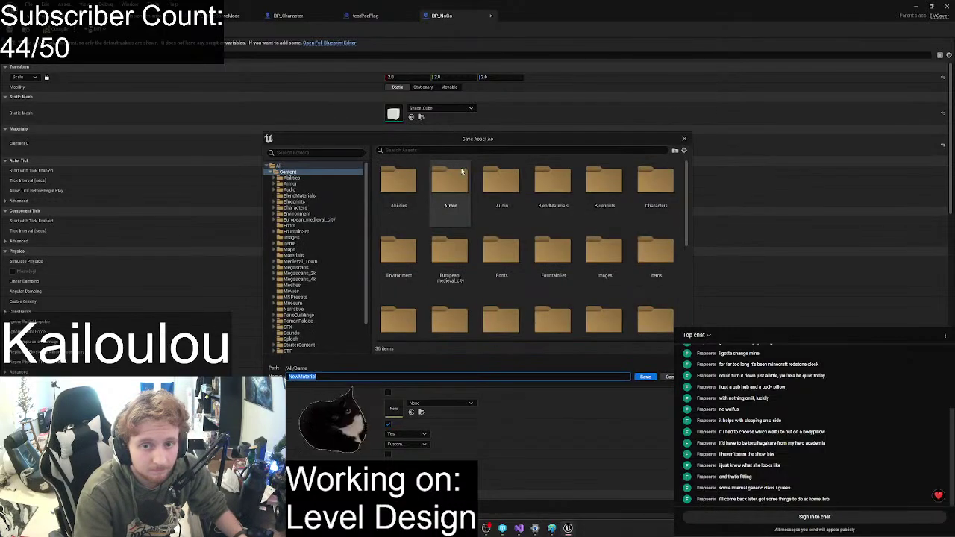
pyautogui.write('M')
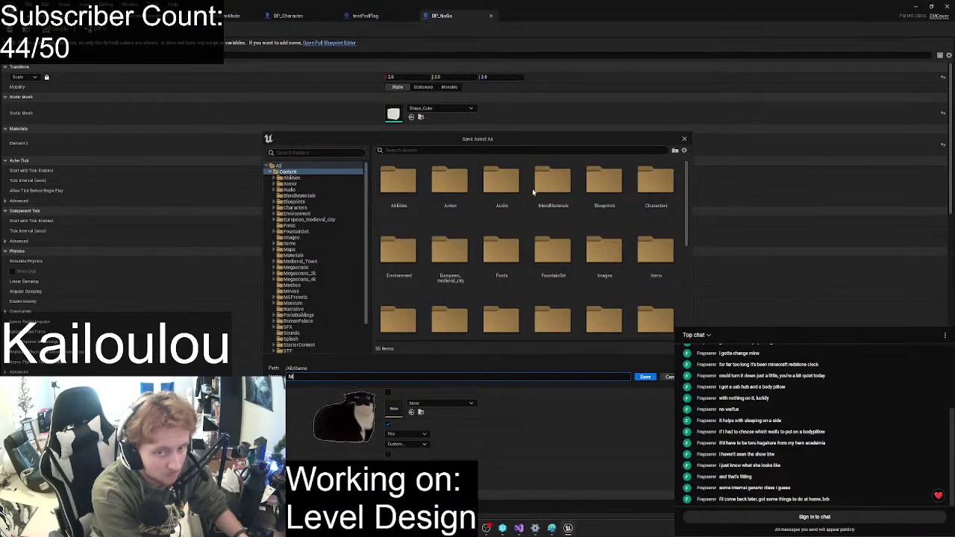
pyautogui.write('_')
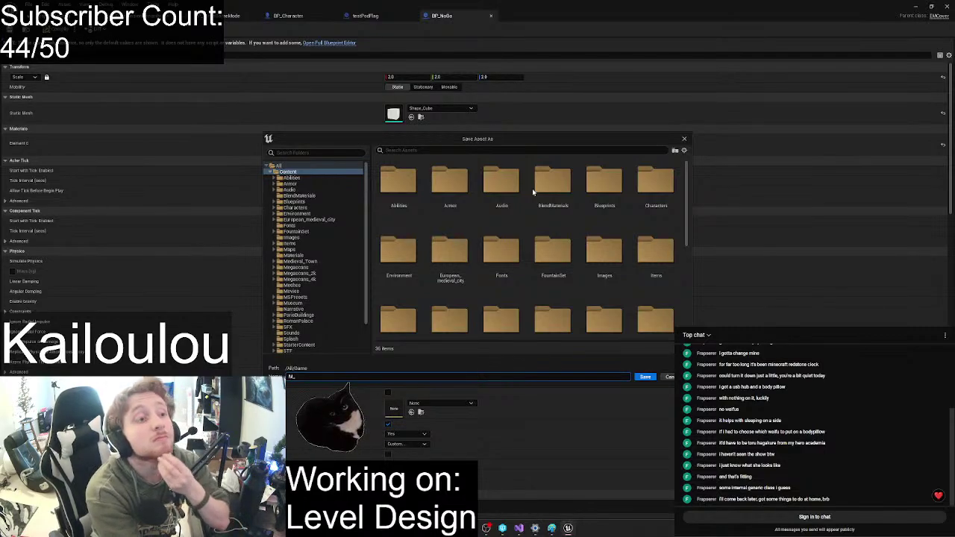
pyautogui.doubleClick(599, 213)
pyautogui.click(326, 376)
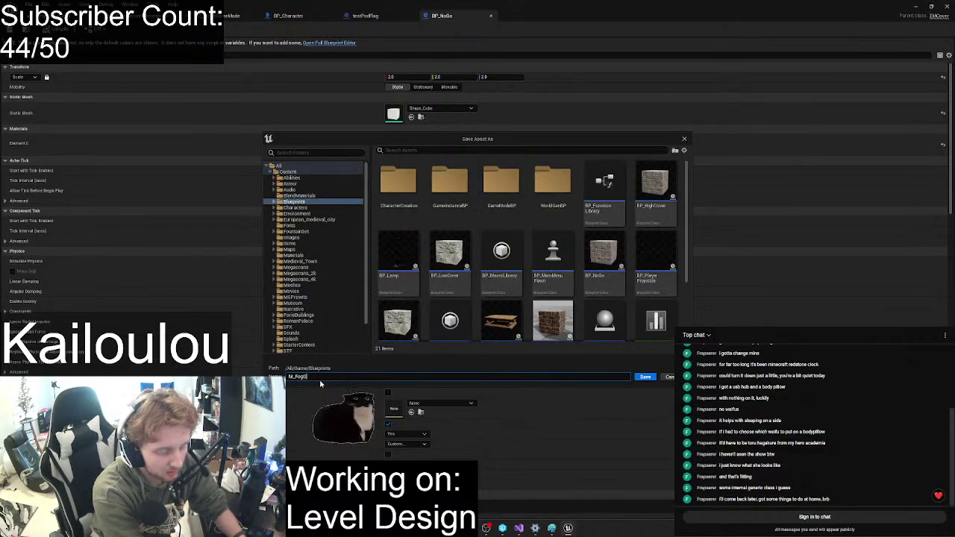
pyautogui.press('Return')
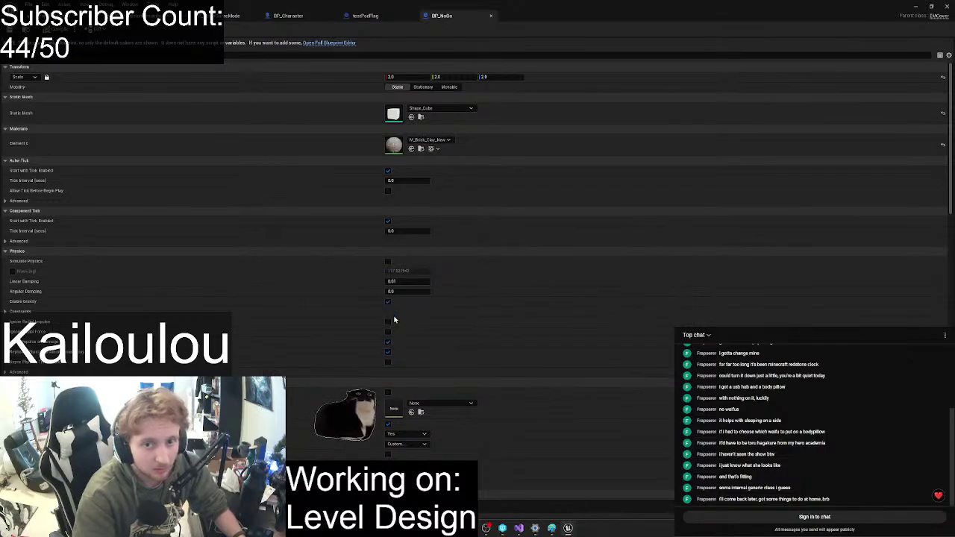
# - Open M_FogGradient in a maximized Material Editor and bring its main material node into view
pyautogui.doubleClick(398, 146)
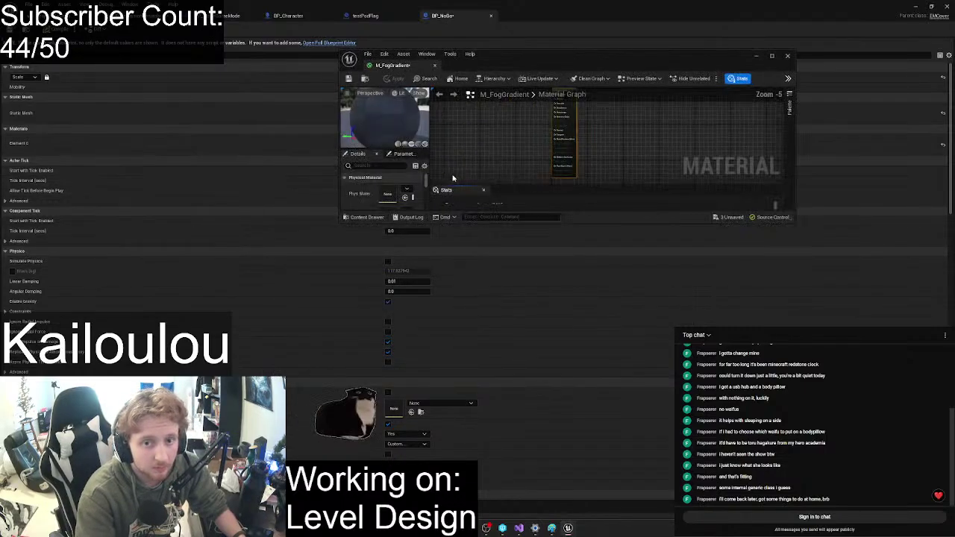
pyautogui.click(772, 56)
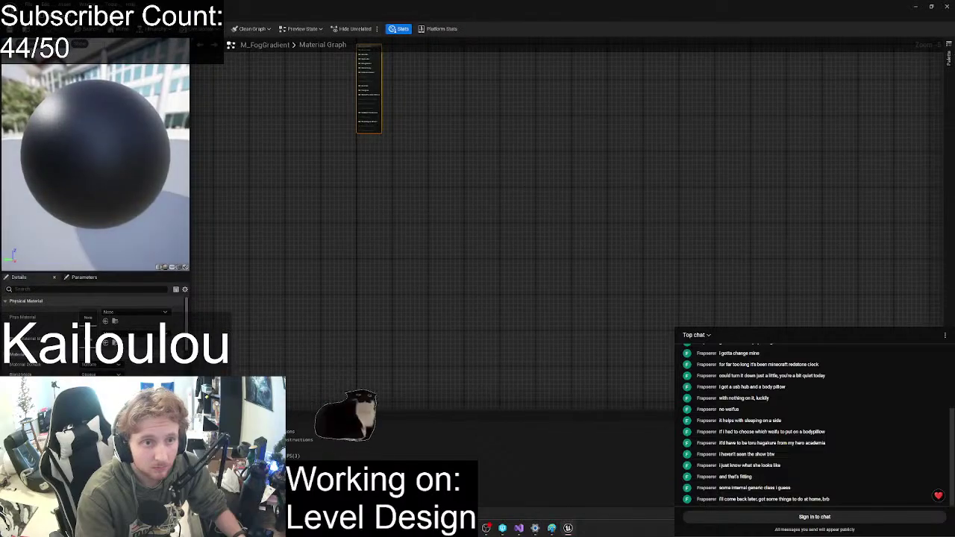
pyautogui.moveTo(289, 93); pyautogui.dragTo(378, 288, button='right')
pyautogui.scroll(5, 378, 289)
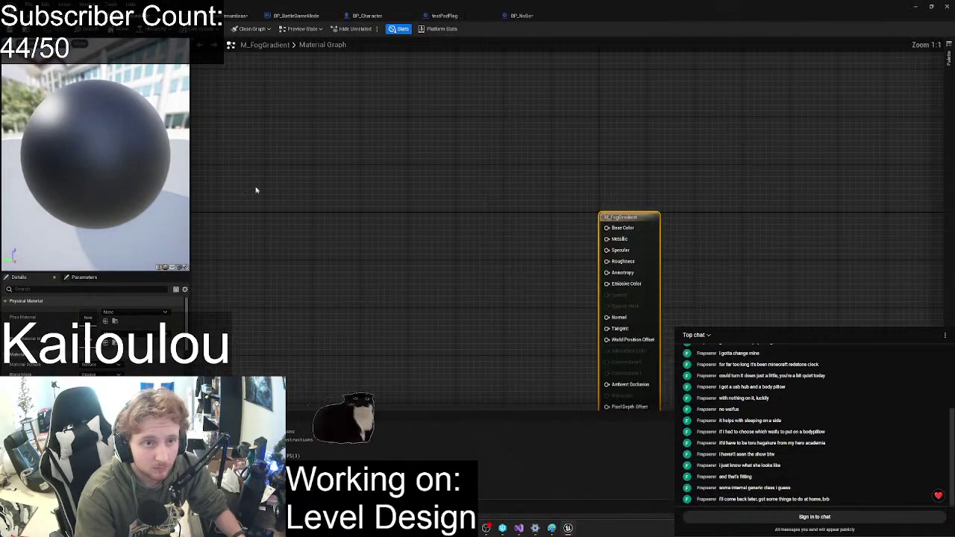
# - Search the material node list of M_FogGradient for base color and color nodes
pyautogui.rightClick(362, 183)
pyautogui.write('base co')
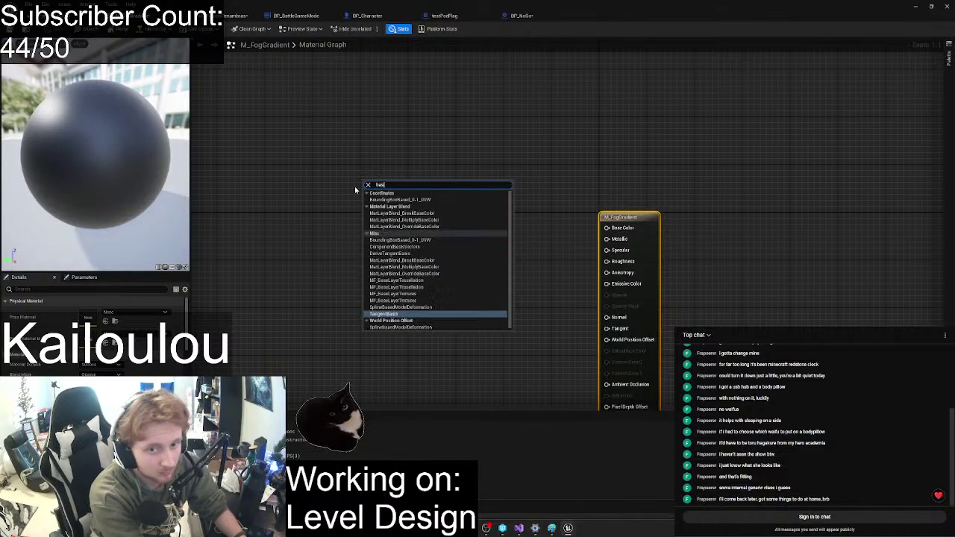
pyautogui.press('BackSpace')
pyautogui.press('BackSpace')
pyautogui.press('BackSpace')
pyautogui.press('BackSpace')
pyautogui.press('BackSpace')
pyautogui.press('BackSpace')
pyautogui.press('BackSpace')
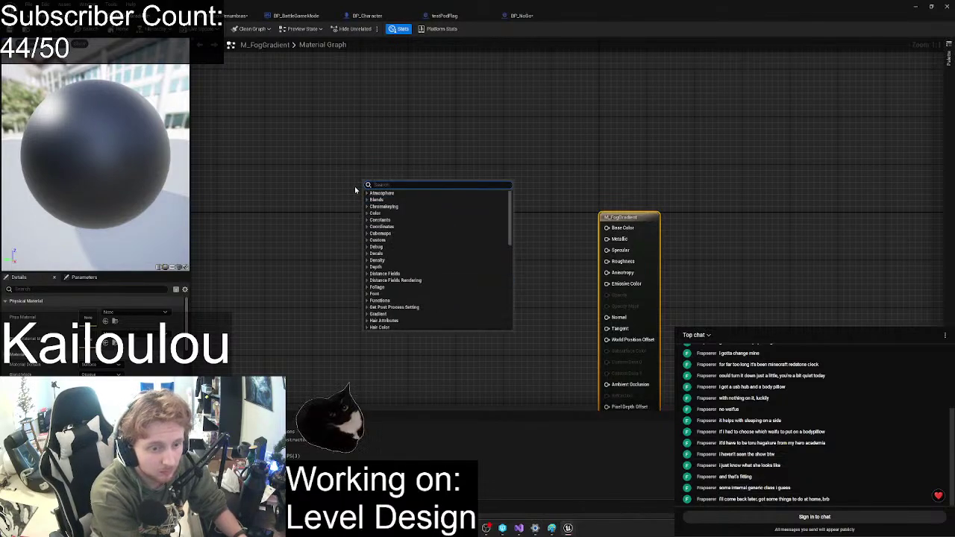
pyautogui.write('c')
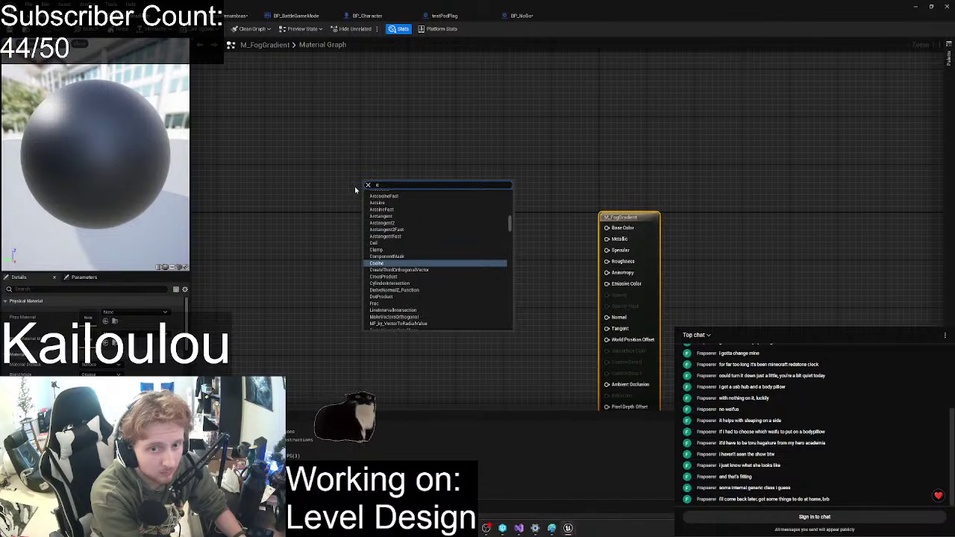
pyautogui.write('olor')
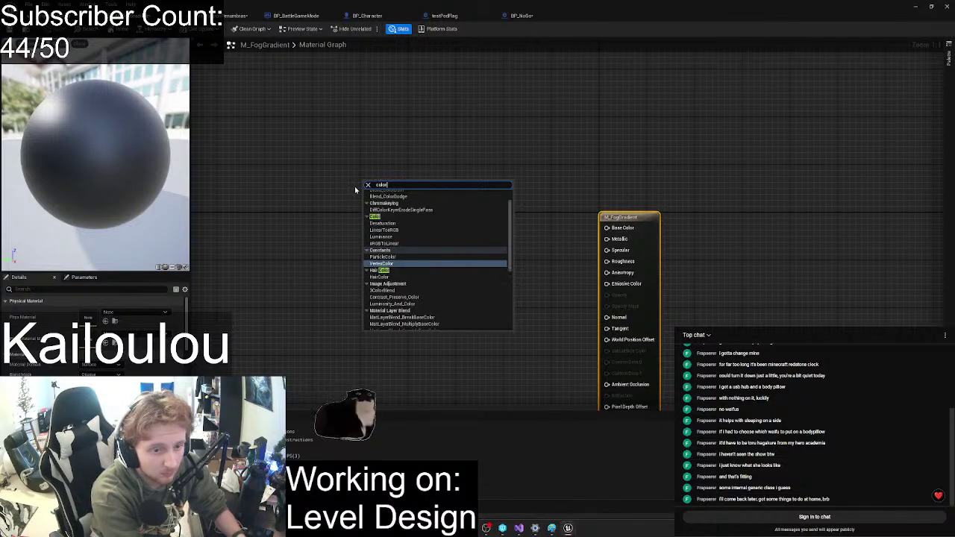
pyautogui.press('BackSpace')
pyautogui.press('BackSpace')
pyautogui.press('BackSpace')
pyautogui.press('BackSpace')
pyautogui.press('BackSpace')
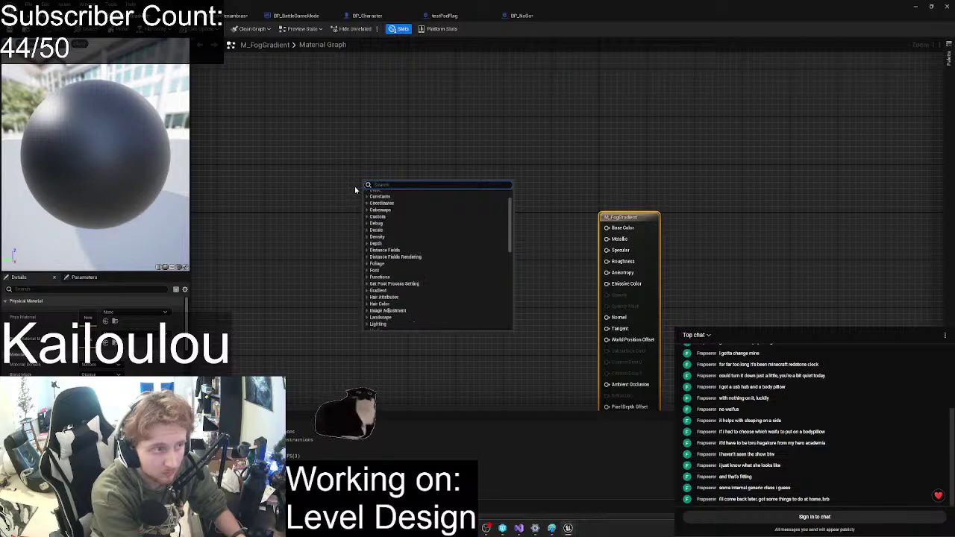
pyautogui.rightClick(346, 185)
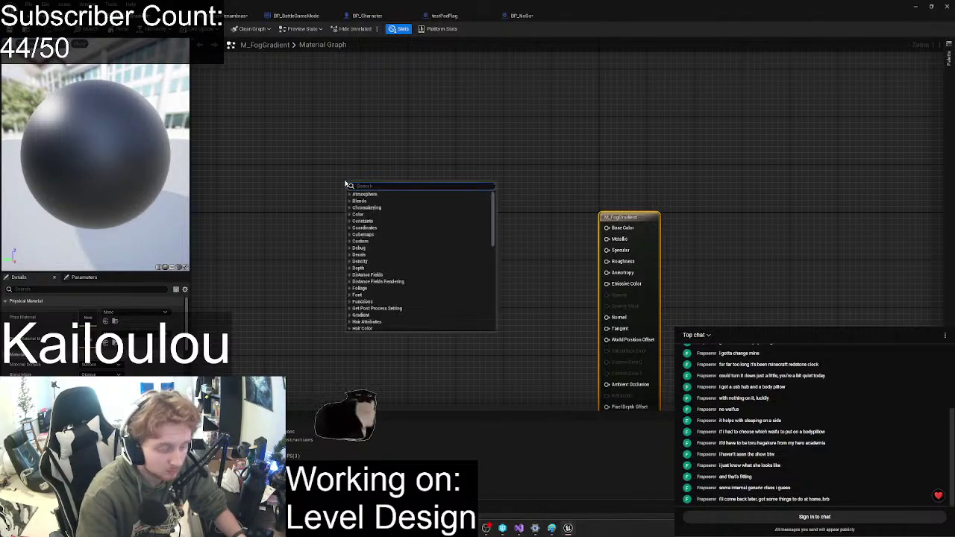
pyautogui.write('color')
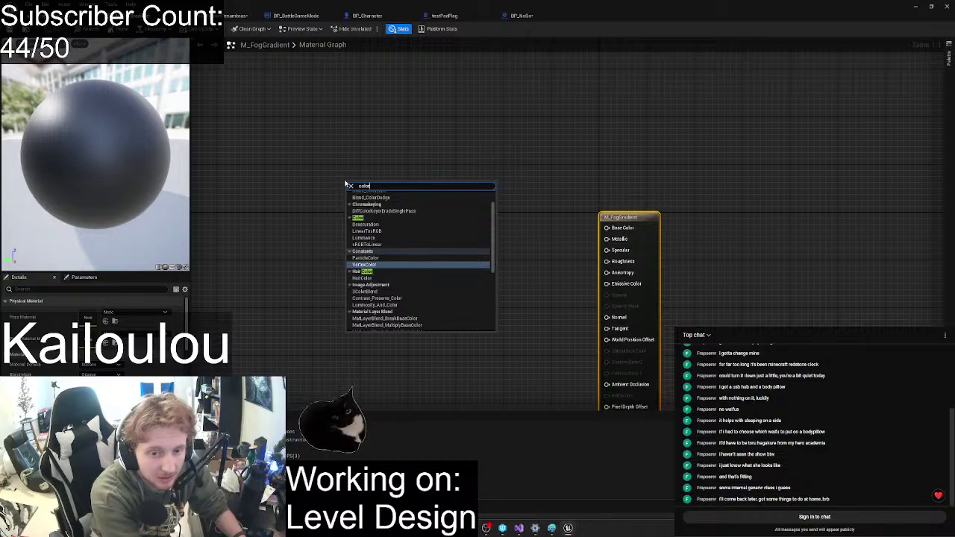
pyautogui.click(419, 218)
pyautogui.scroll(1, 419, 221)
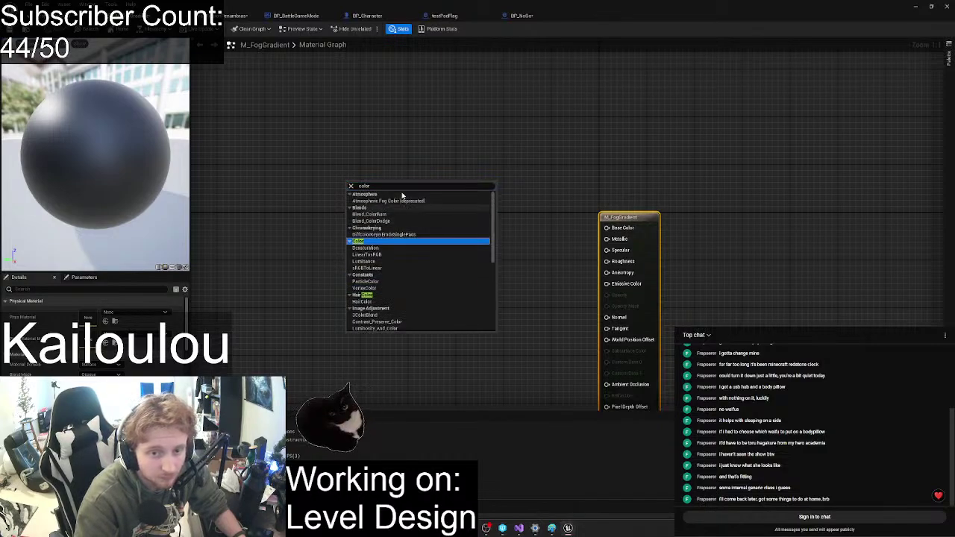
# - Add a DiamondGradient node, connect its output to the material's Base Color, and place it level with that input
pyautogui.moveTo(389, 186); pyautogui.dragTo(321, 184)
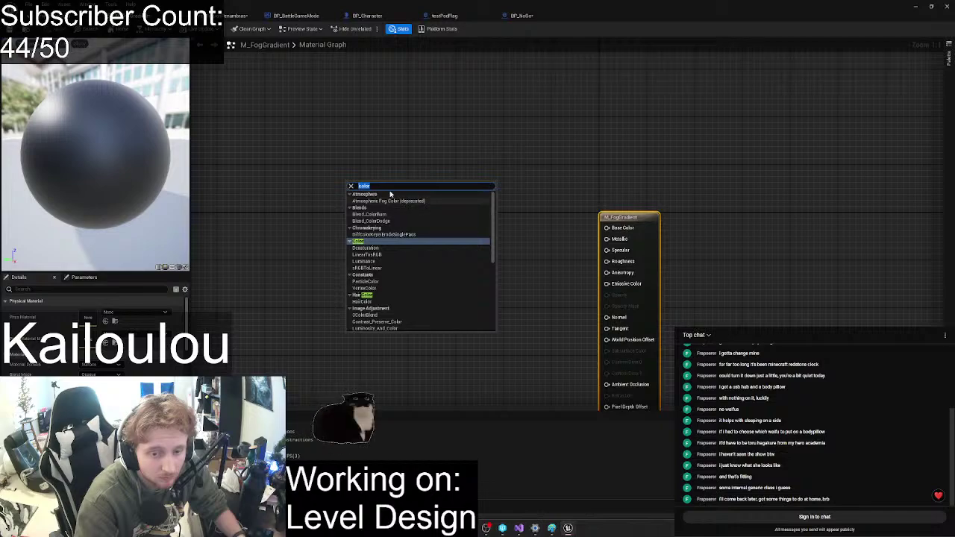
pyautogui.write('gradient')
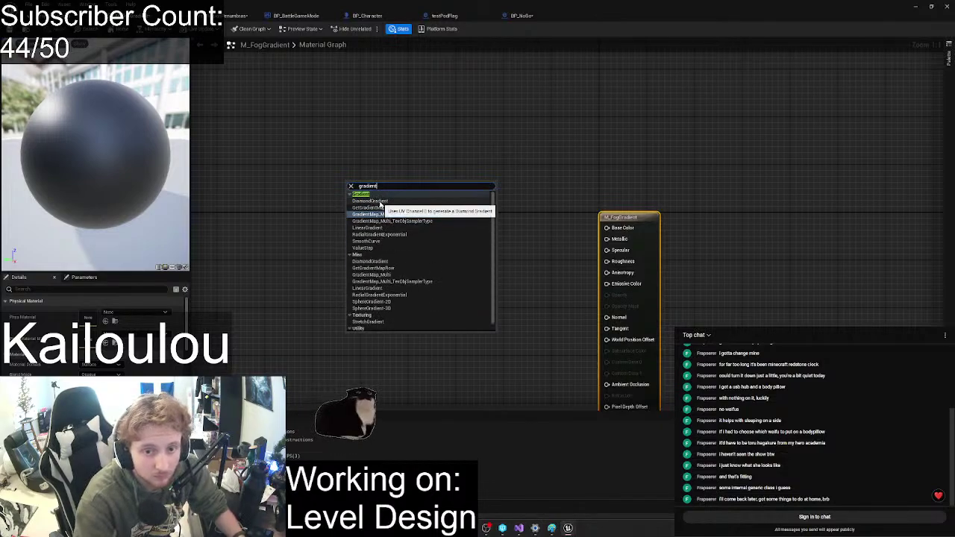
pyautogui.click(378, 201)
pyautogui.moveTo(389, 198); pyautogui.dragTo(606, 228)
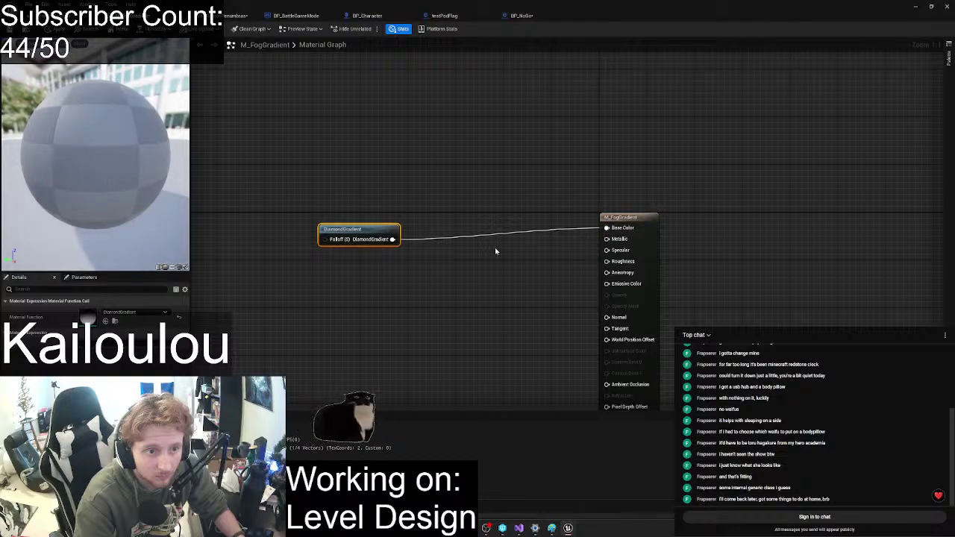
pyautogui.moveTo(342, 238); pyautogui.dragTo(359, 219)
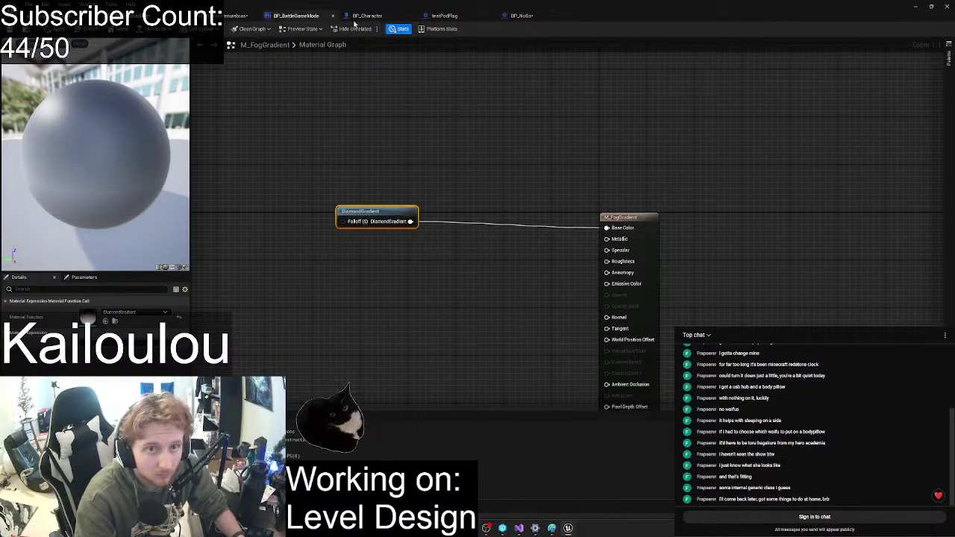
# - Play-test the FirstMissionPenumbras level to examine its existing fog, and return to the M_FogGradient material graph
pyautogui.click(295, 15)
pyautogui.click(235, 15)
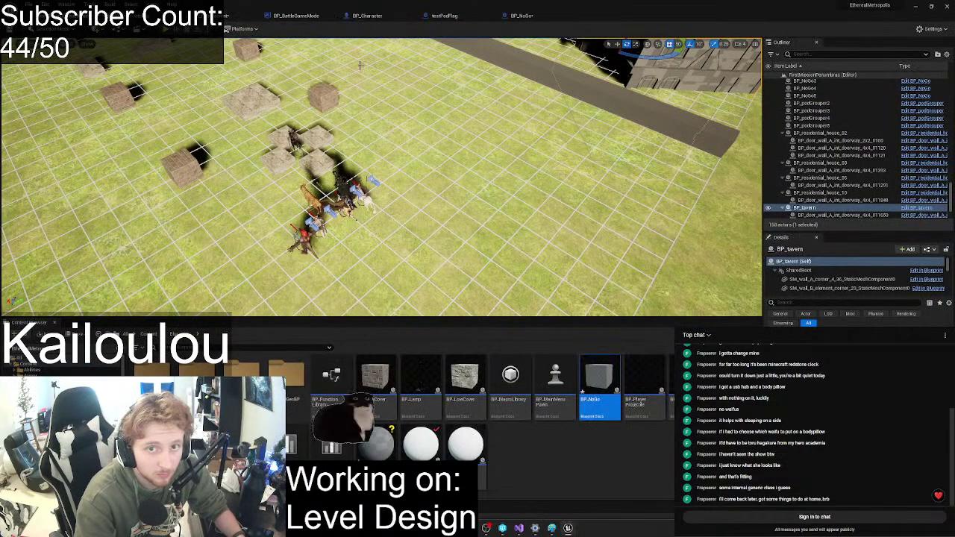
pyautogui.scroll(-8, 361, 66)
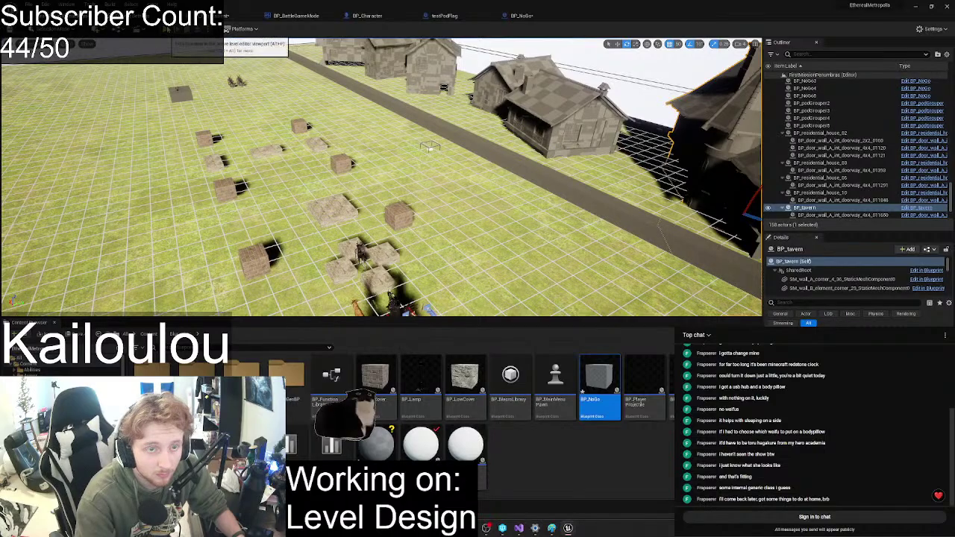
pyautogui.click(166, 29)
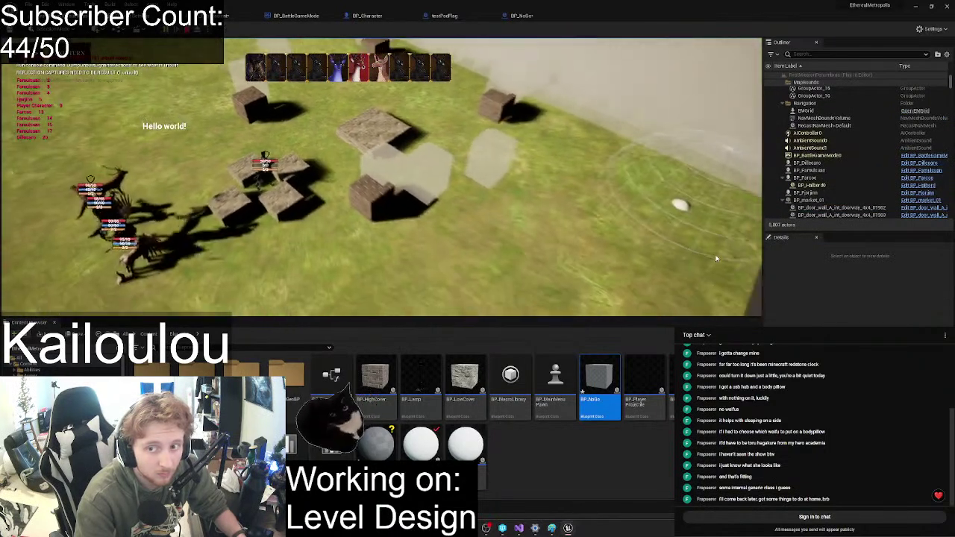
pyautogui.press('e')
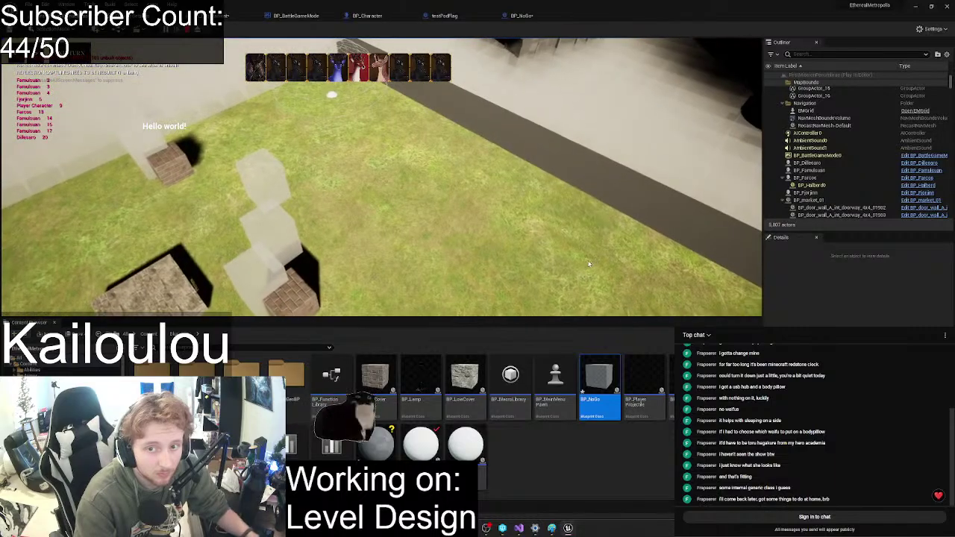
pyautogui.press('Escape')
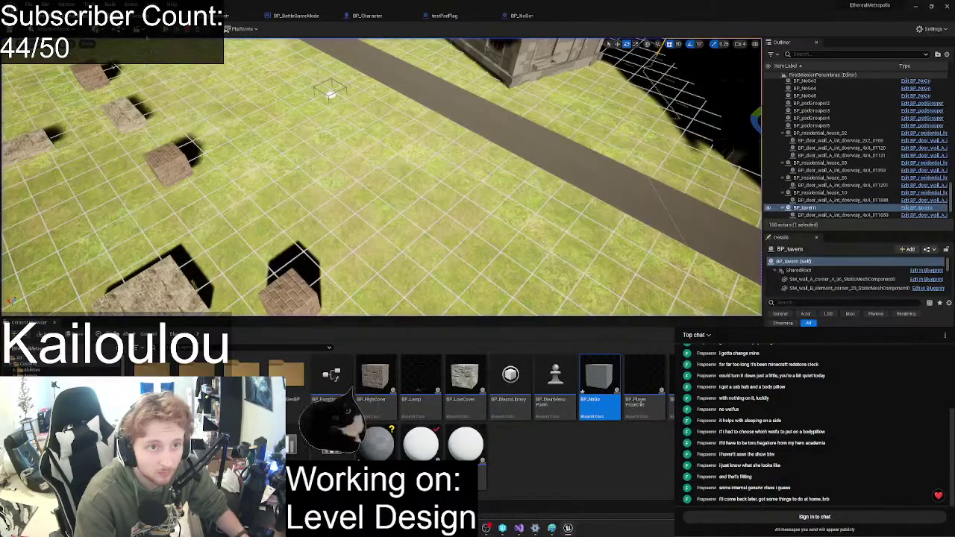
pyautogui.click(153, 16)
pyautogui.click(243, 19)
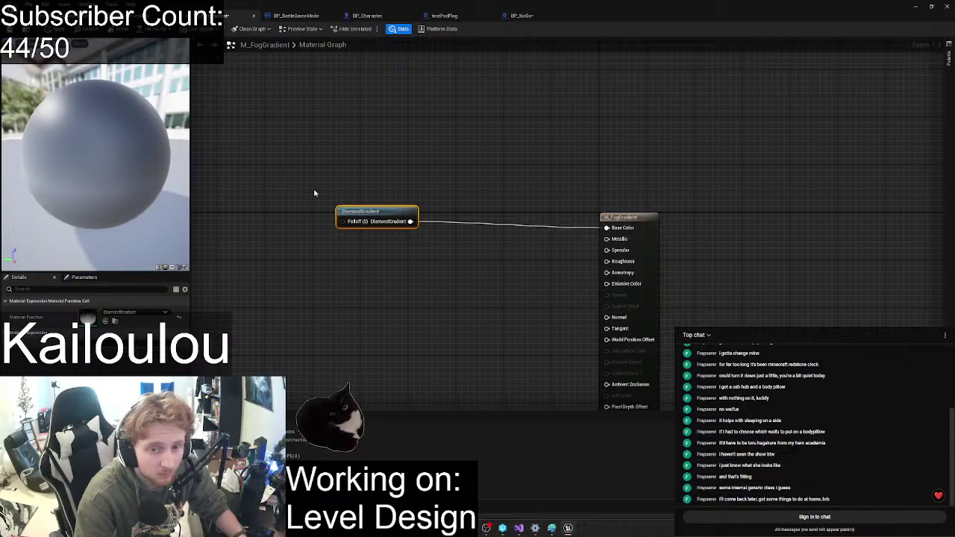
# - Search the nodes that can follow the DiamondGradient output for white, color and RGB options
pyautogui.moveTo(412, 222); pyautogui.dragTo(463, 237)
pyautogui.write('white')
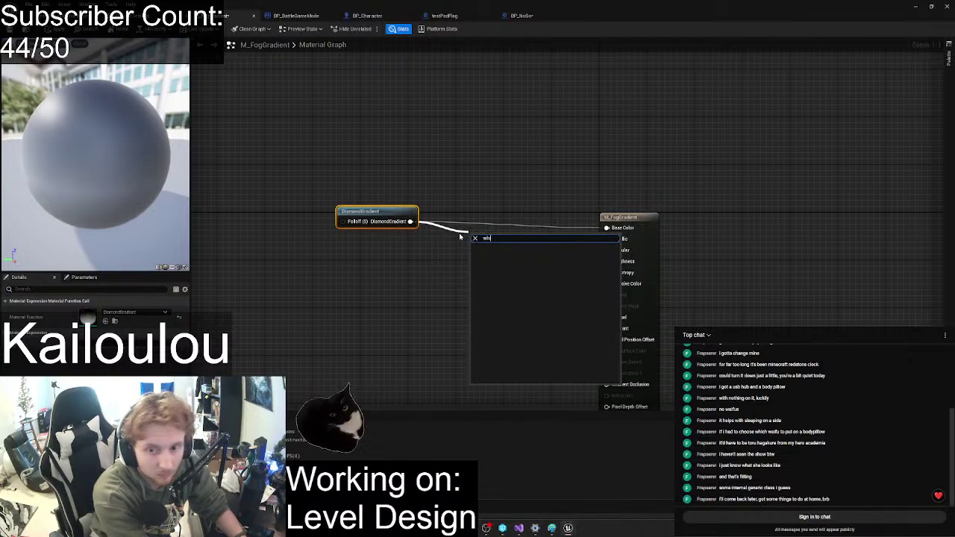
pyautogui.press('BackSpace')
pyautogui.press('BackSpace')
pyautogui.press('BackSpace')
pyautogui.press('BackSpace')
pyautogui.press('BackSpace')
pyautogui.write('sa')
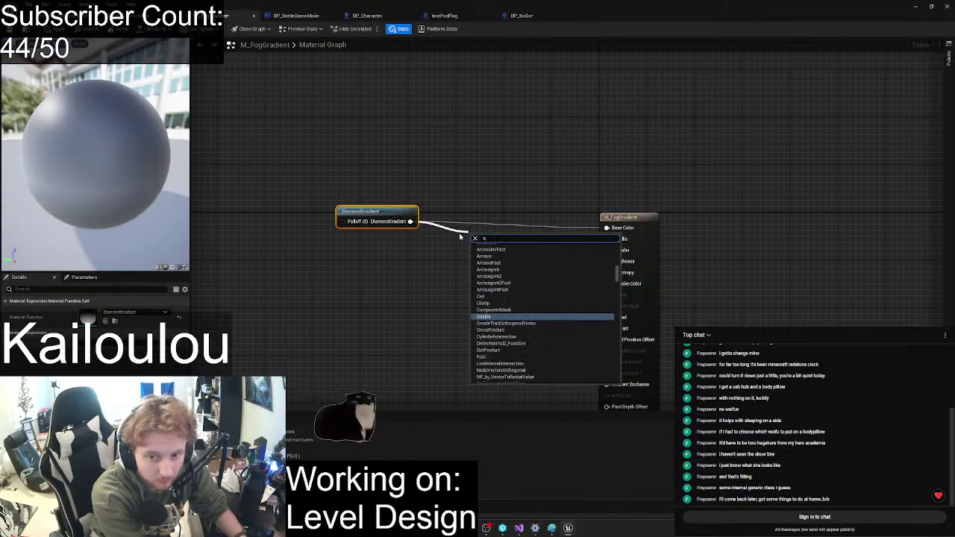
pyautogui.press('BackSpace')
pyautogui.press('BackSpace')
pyautogui.write('color sa')
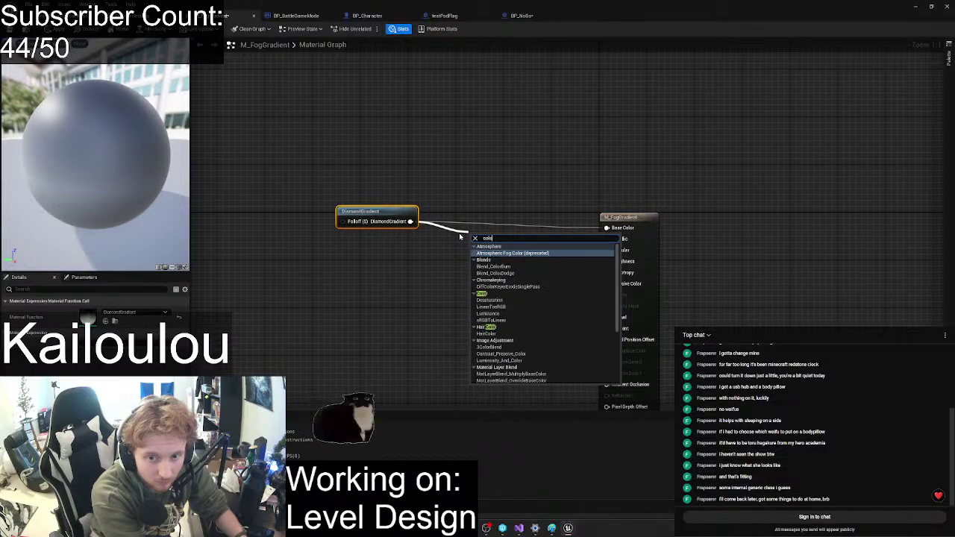
pyautogui.press('BackSpace')
pyautogui.press('BackSpace')
pyautogui.press('BackSpace')
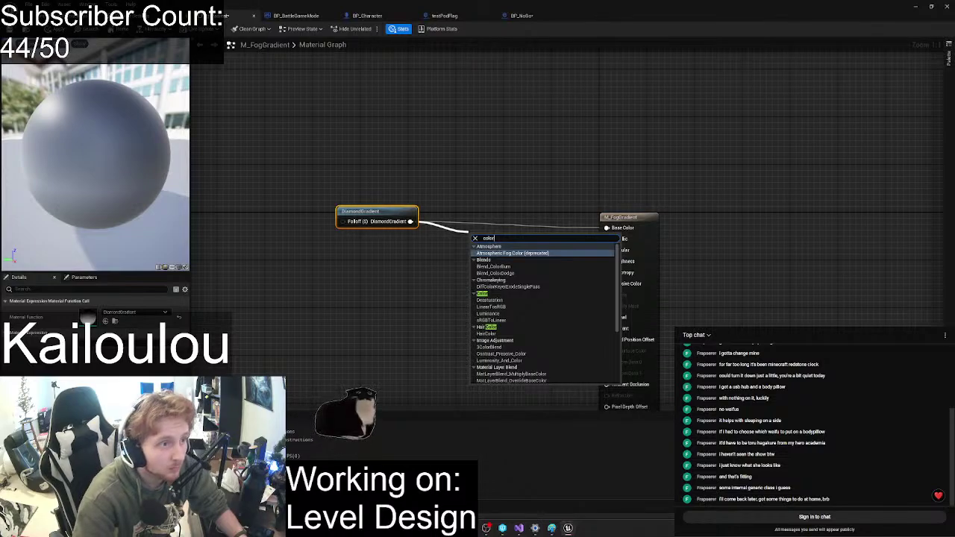
pyautogui.press('Escape')
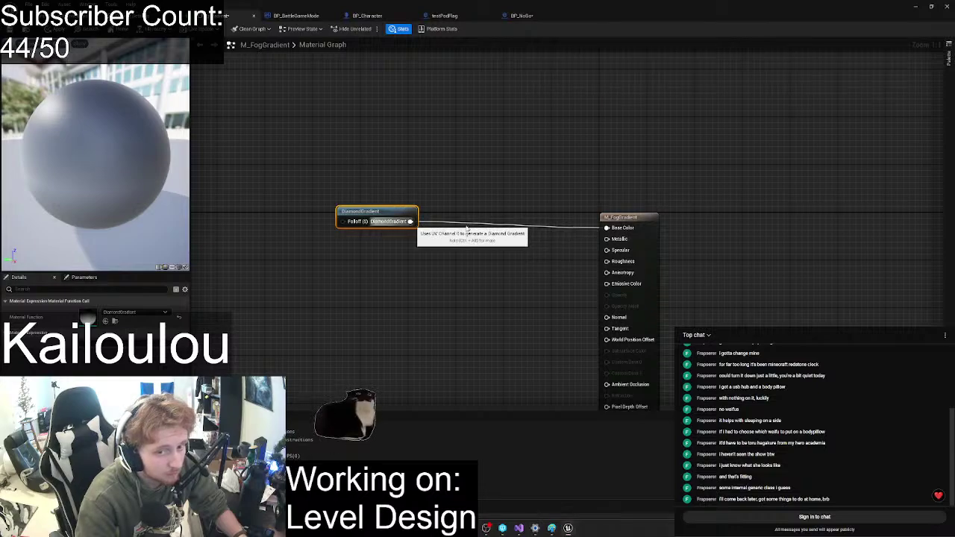
pyautogui.moveTo(412, 221); pyautogui.dragTo(460, 248)
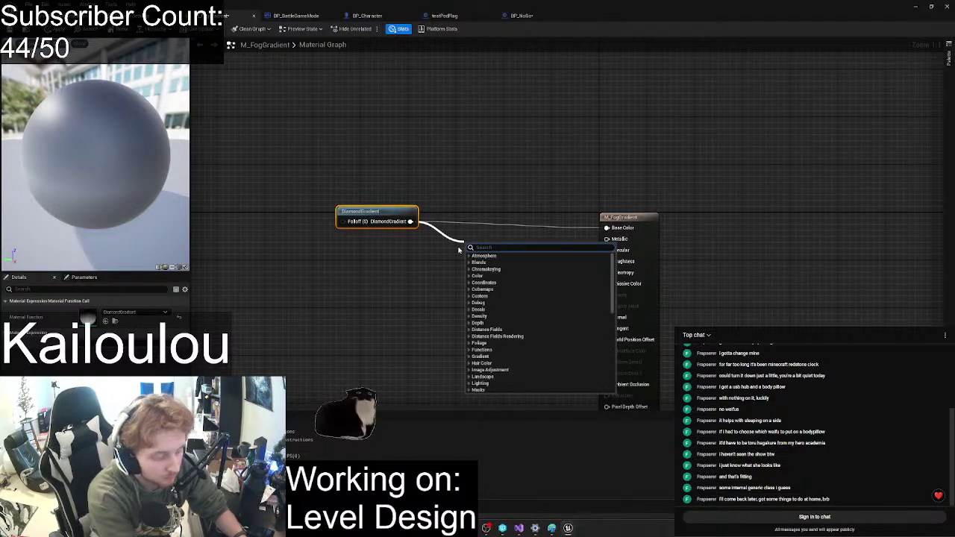
pyautogui.write('RGB')
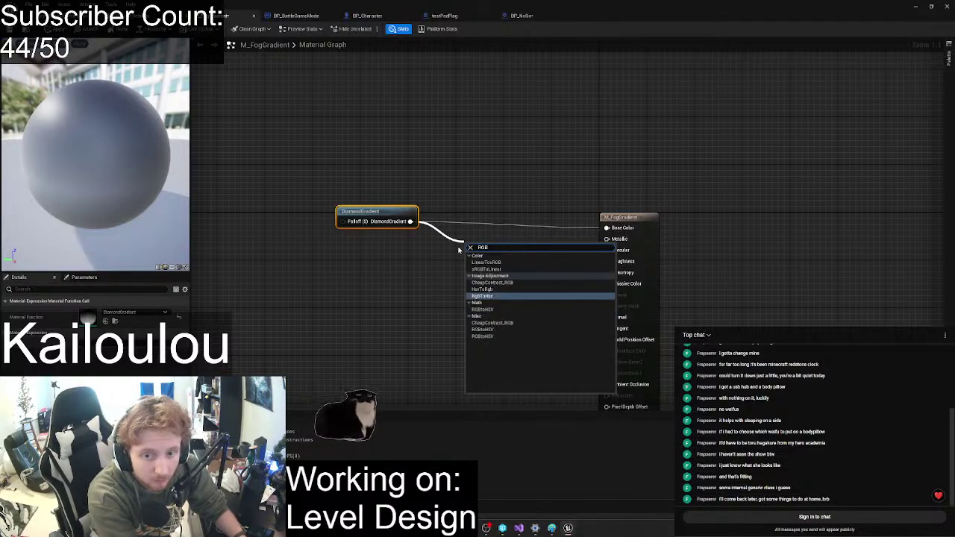
pyautogui.press('BackSpace')
pyautogui.press('BackSpace')
pyautogui.press('BackSpace')
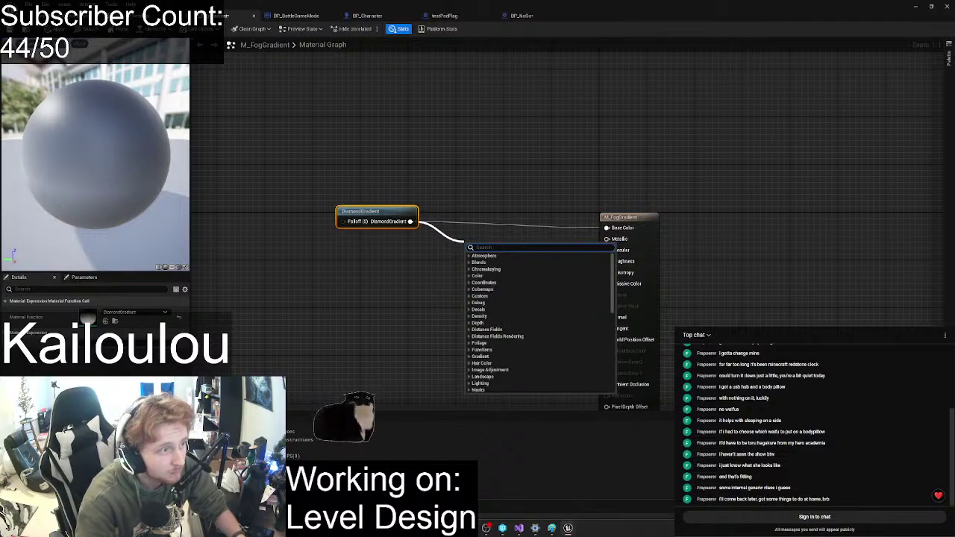
pyautogui.press('Escape')
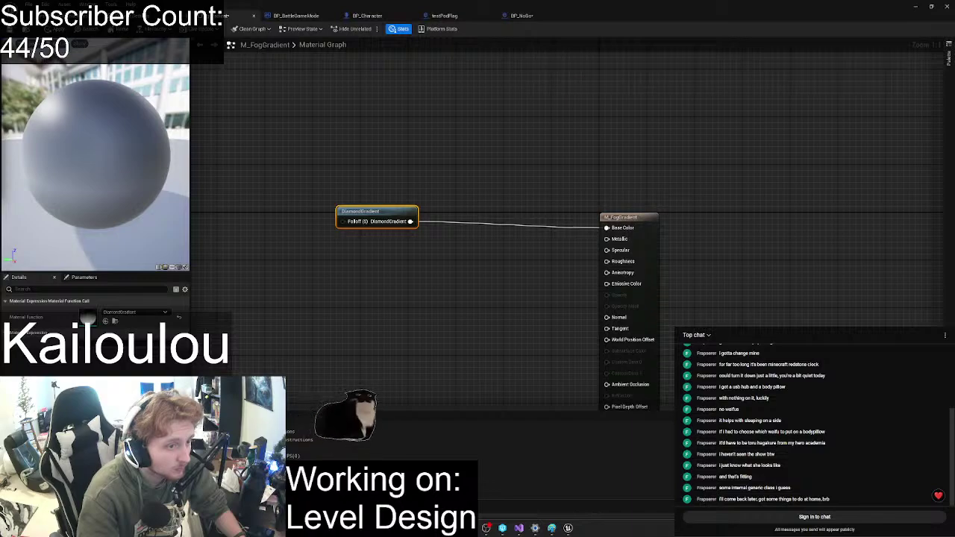
# - Try out a Constant node below the DiamondGradient node and delete it again
pyautogui.rightClick(447, 262)
pyautogui.write('consta')
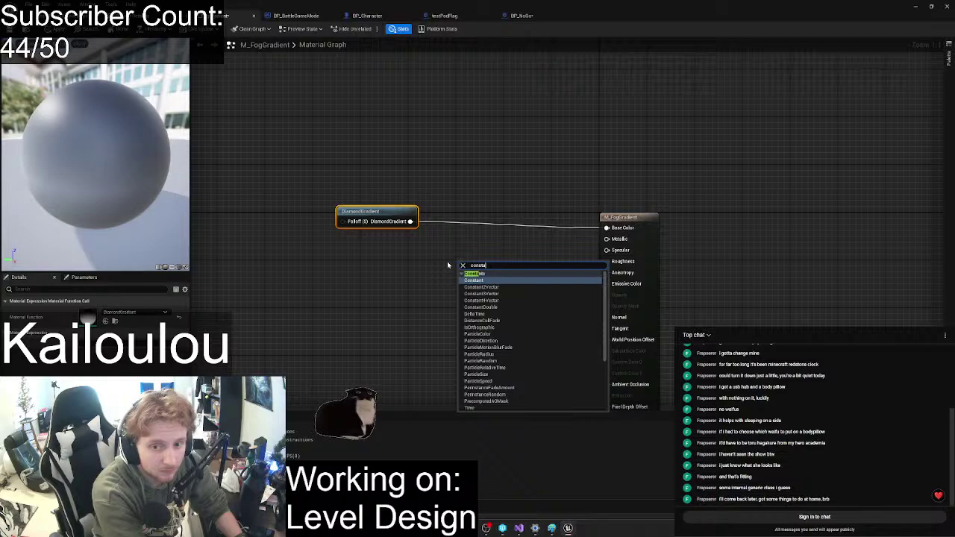
pyautogui.press('Return')
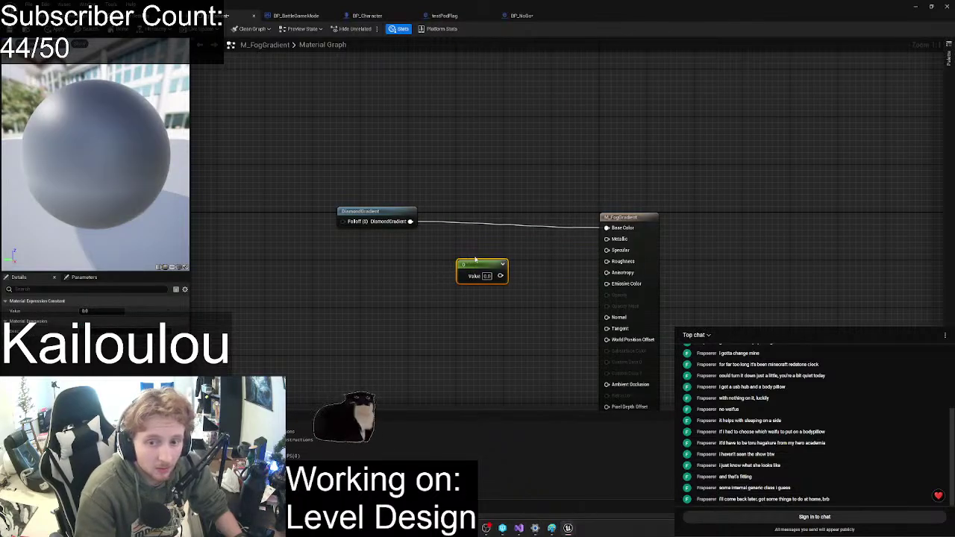
pyautogui.moveTo(476, 259); pyautogui.dragTo(414, 259)
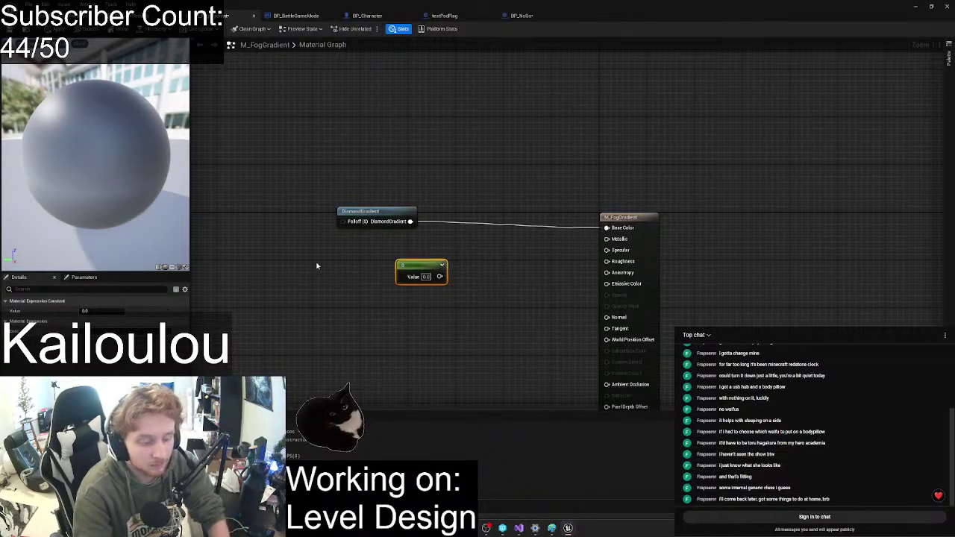
pyautogui.press('Delete')
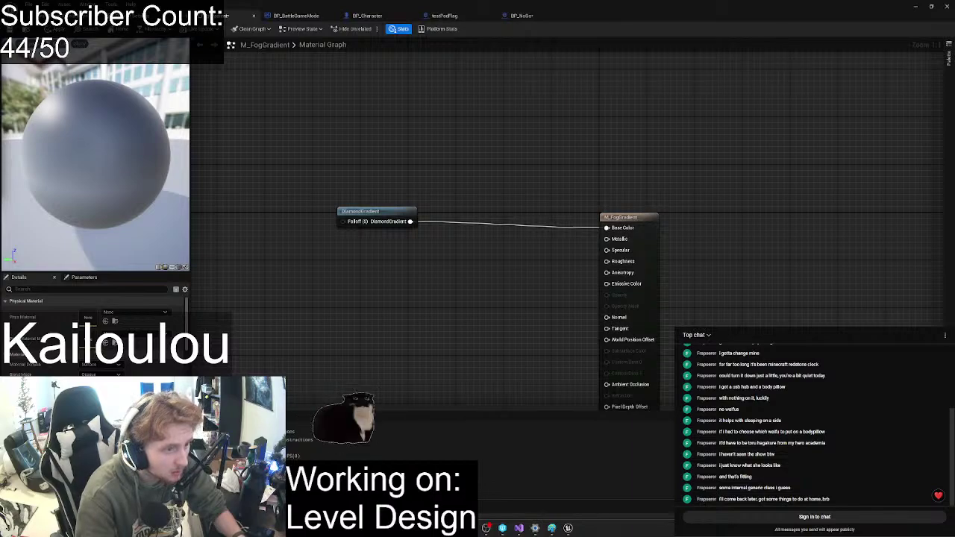
# - Add a Constant3Vector node to the material graph below the DiamondGradient node
pyautogui.rightClick(424, 250)
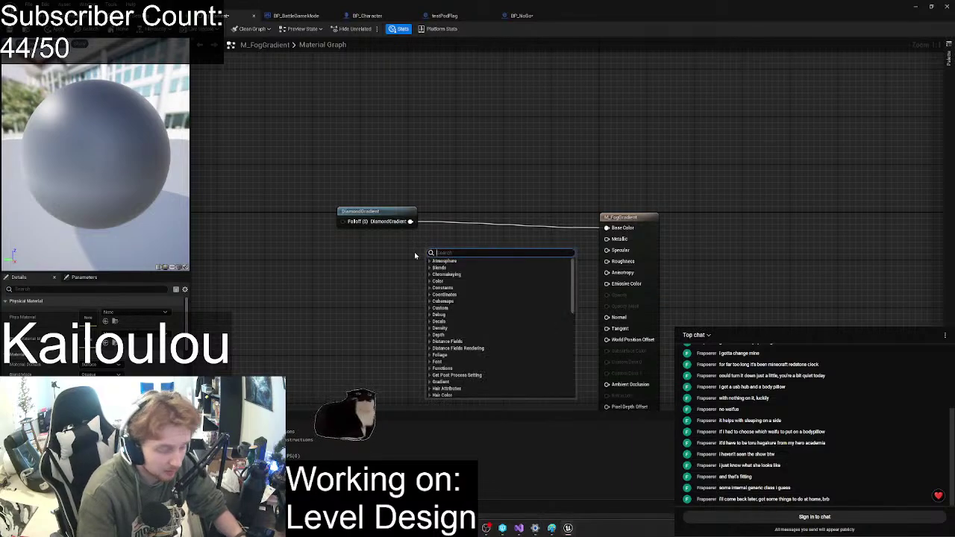
pyautogui.write('3vec')
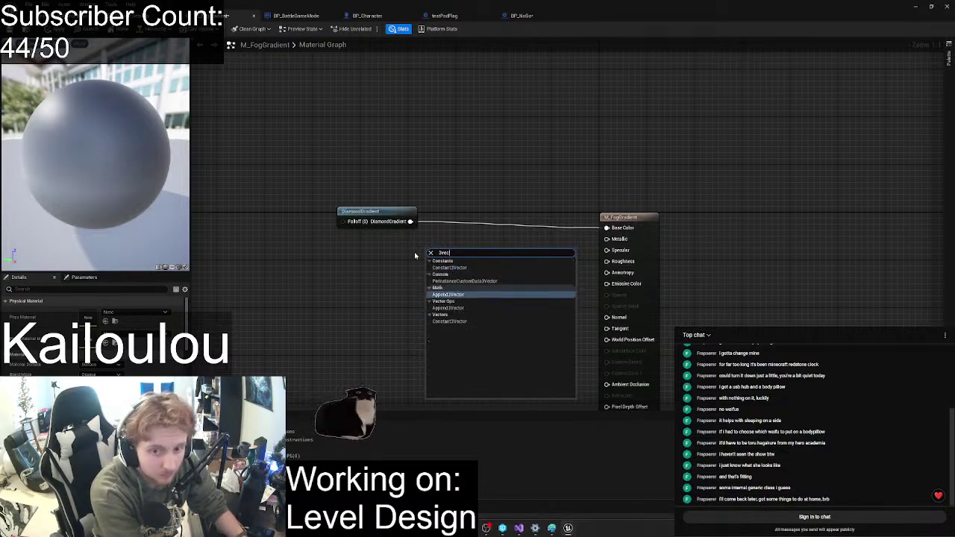
pyautogui.press('BackSpace')
pyautogui.press('BackSpace')
pyautogui.press('BackSpace')
pyautogui.press('BackSpace')
pyautogui.write('constantc')
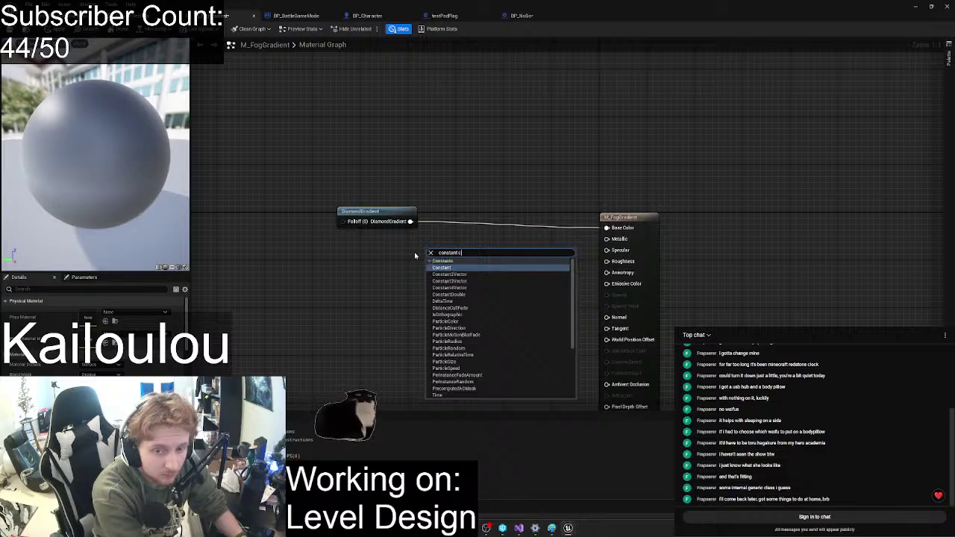
pyautogui.press('BackSpace')
pyautogui.write('3')
pyautogui.press('Return')
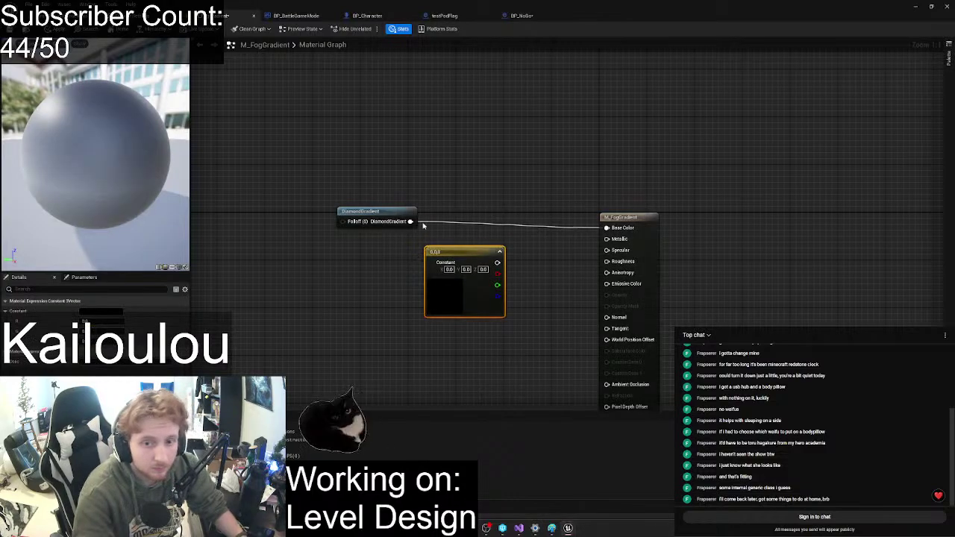
# - Set the Constant3Vector node's R, G and B values to 255 each for a white color
pyautogui.moveTo(455, 258); pyautogui.dragTo(456, 254)
pyautogui.click(451, 265)
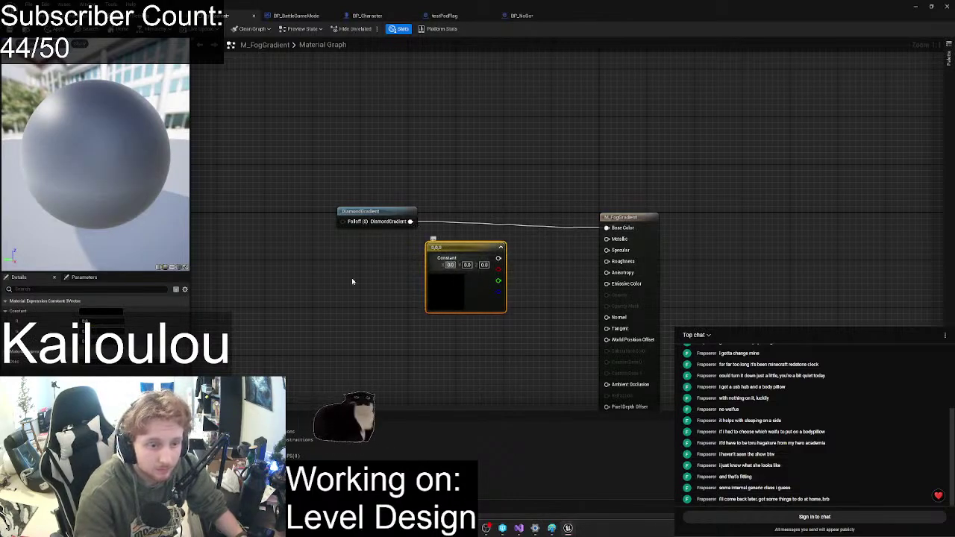
pyautogui.moveTo(113, 322); pyautogui.dragTo(81, 332)
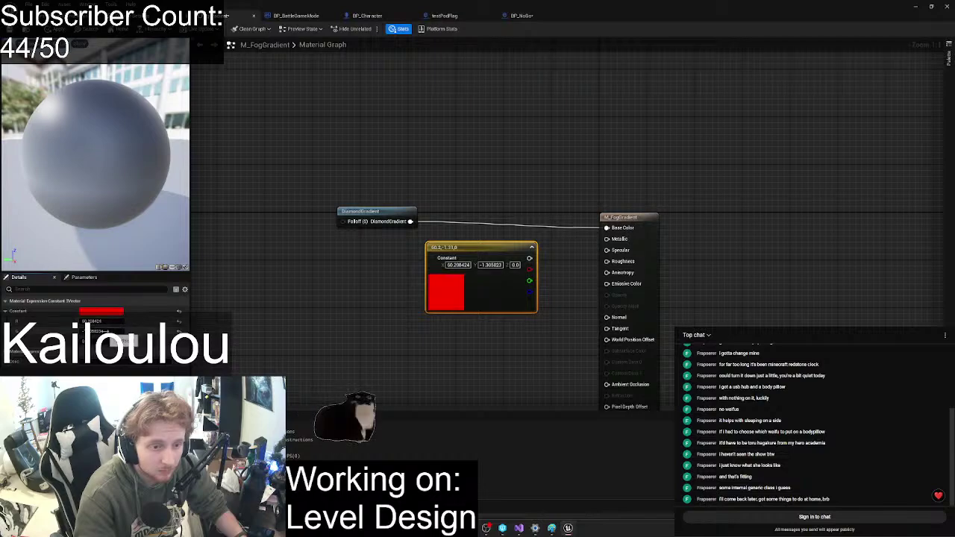
pyautogui.click(106, 331)
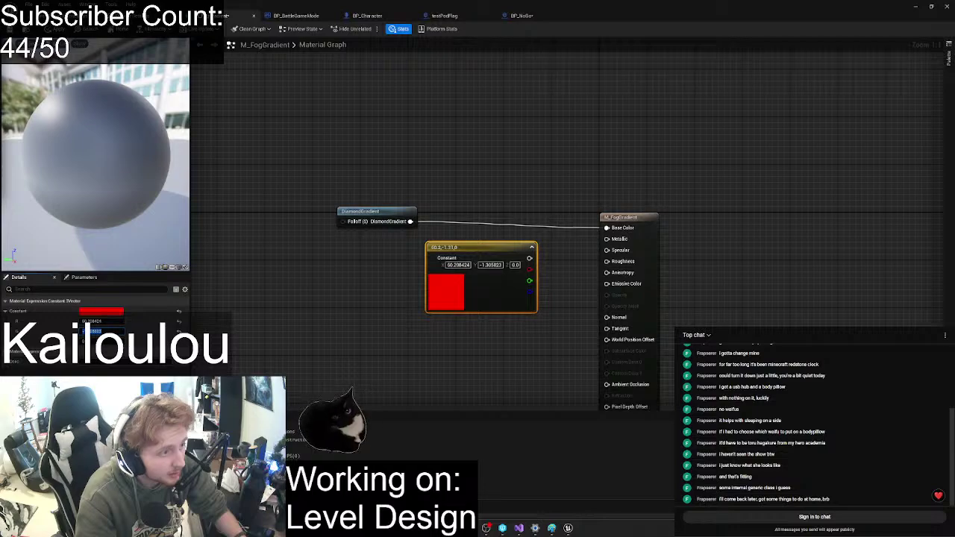
pyautogui.click(97, 321)
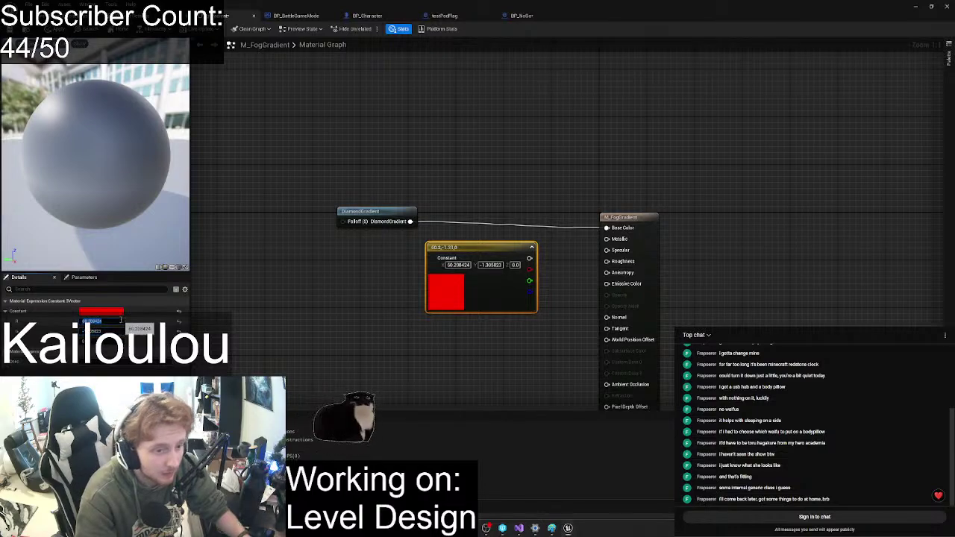
pyautogui.write('255')
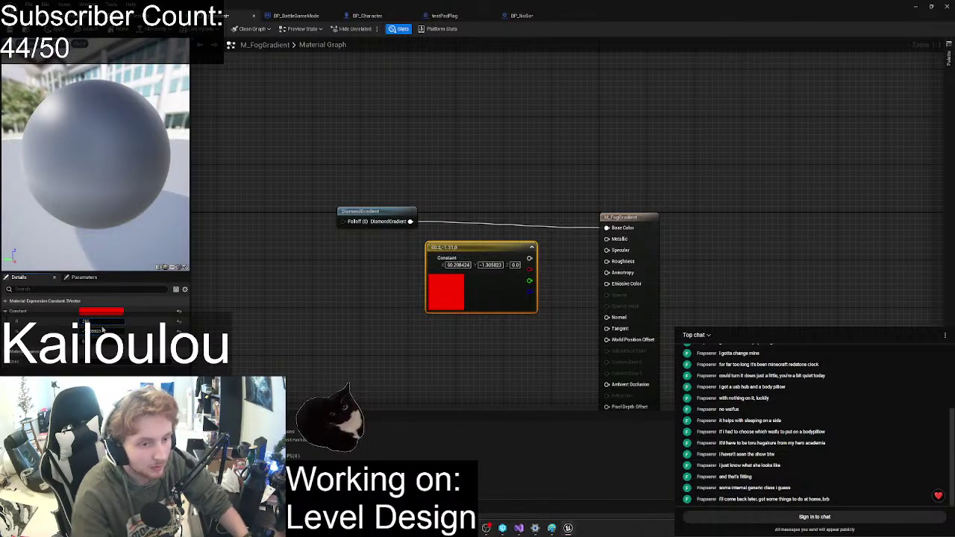
pyautogui.press('Return')
pyautogui.write('255')
pyautogui.press('Tab')
pyautogui.write('255')
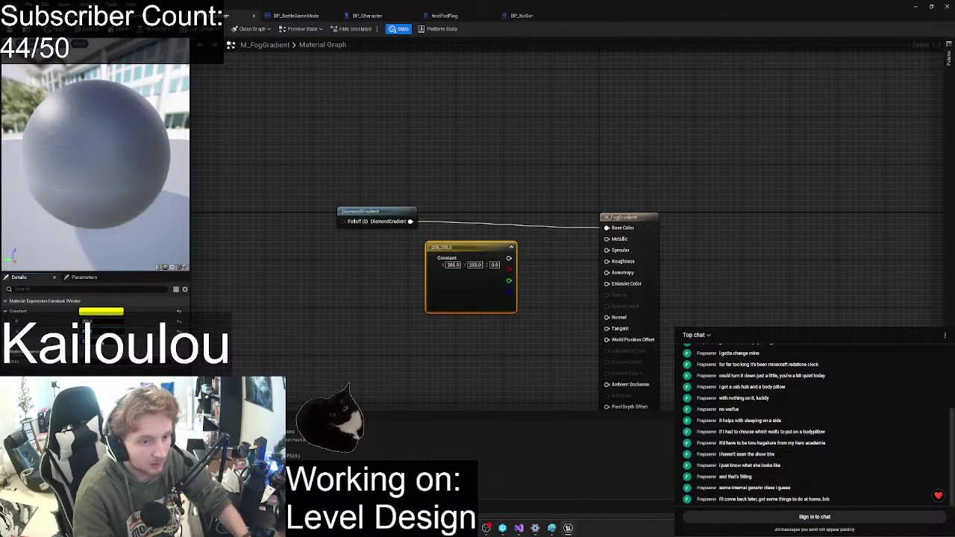
pyautogui.click(308, 328)
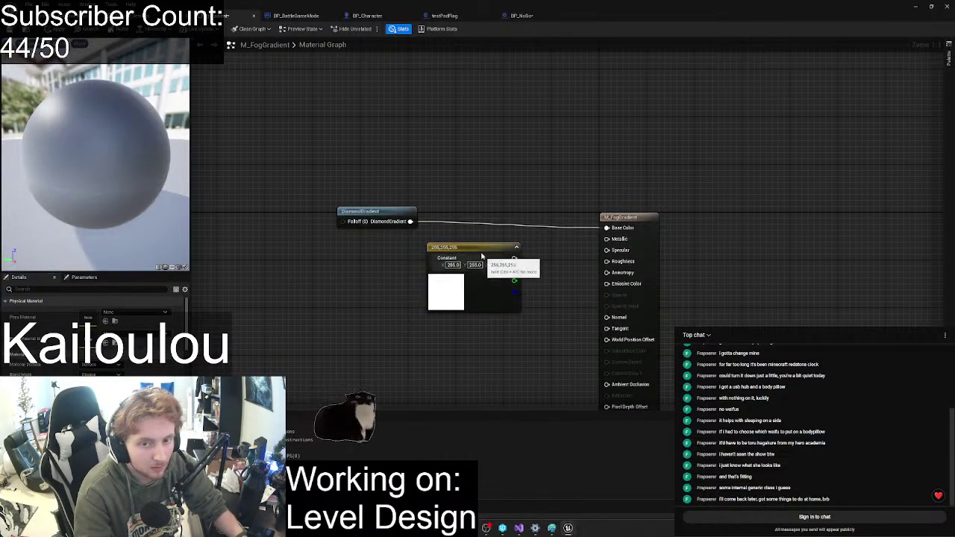
# - Add a Blend_SoftLight node with DiamondGradient as Base and the white constant as Blend, and connect its Result to Base Color
pyautogui.moveTo(485, 248); pyautogui.dragTo(606, 228)
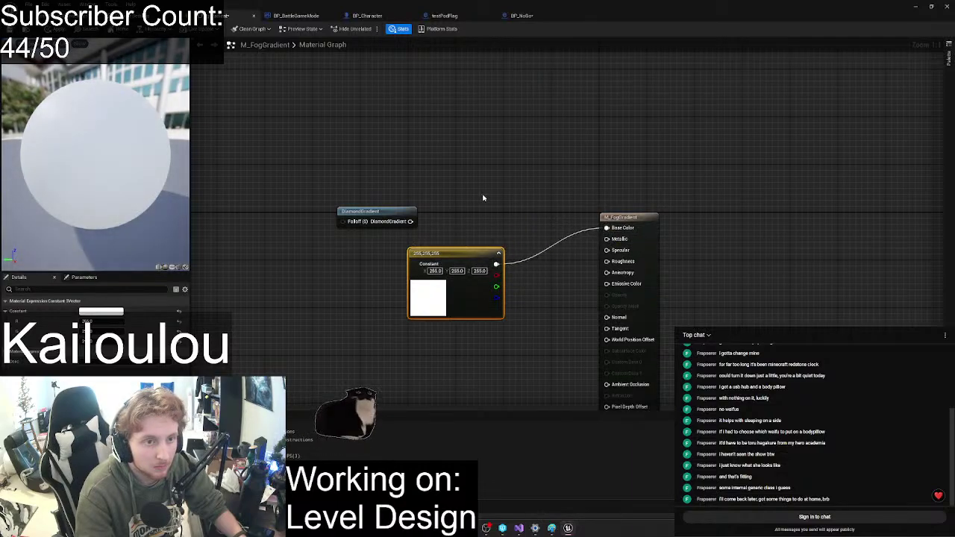
pyautogui.moveTo(414, 222); pyautogui.dragTo(486, 228)
pyautogui.write('blend')
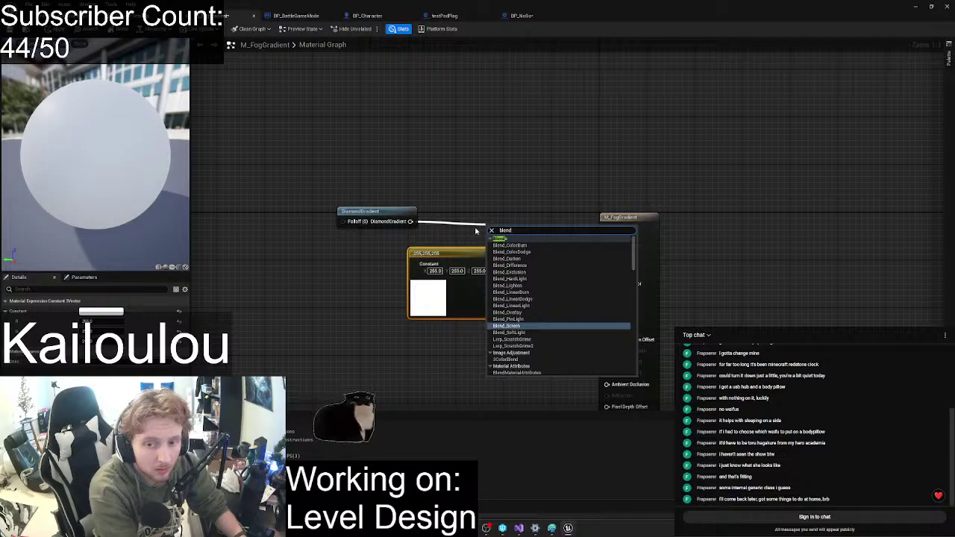
pyautogui.press('Down')
pyautogui.press('Return')
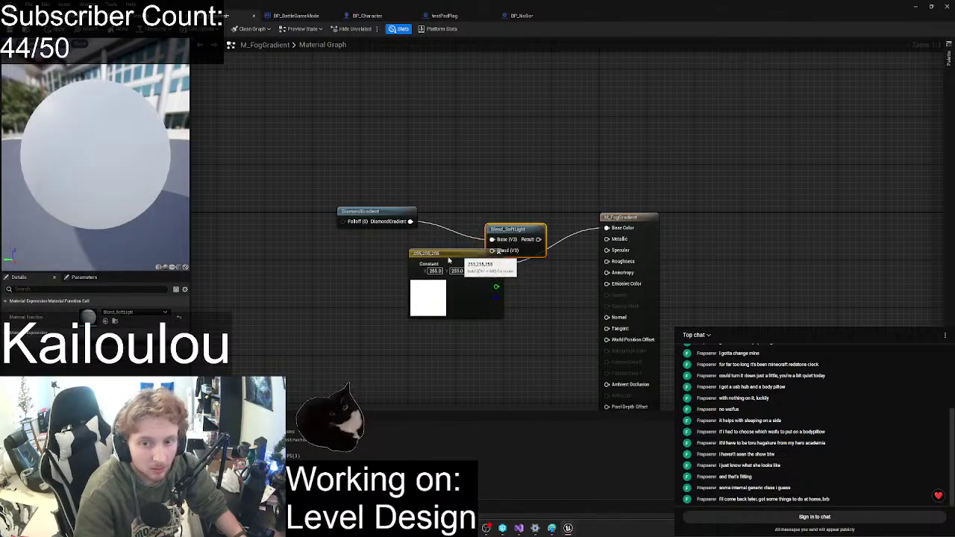
pyautogui.moveTo(463, 254)
pyautogui.mouseDown()
pyautogui.moveTo(347, 267)
pyautogui.moveTo(437, 295)
pyautogui.moveTo(499, 256)
pyautogui.moveTo(493, 250)
pyautogui.mouseUp()
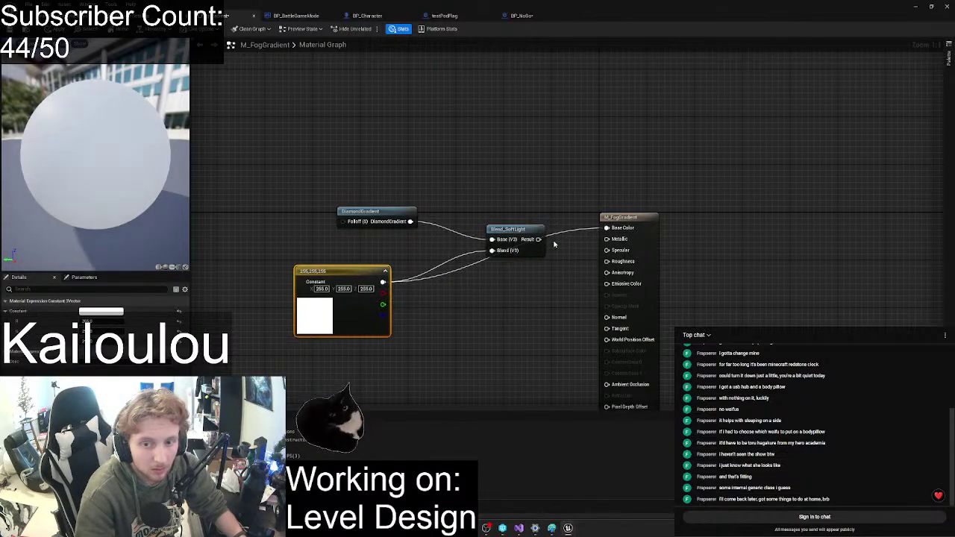
pyautogui.click(506, 175)
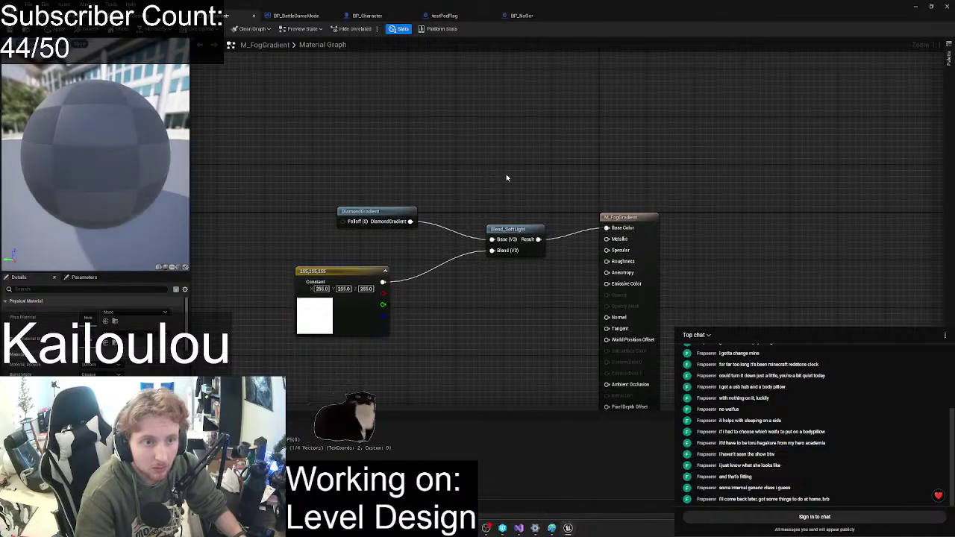
# - Apply the soft-light blend changes to the M_FogGradient material
pyautogui.moveTo(503, 173); pyautogui.dragTo(466, 203, button='right')
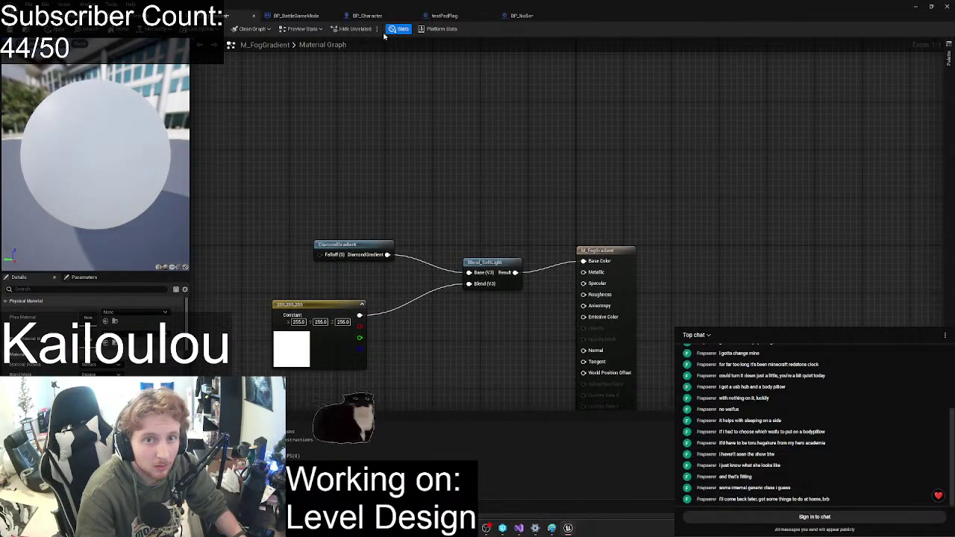
pyautogui.click(69, 16)
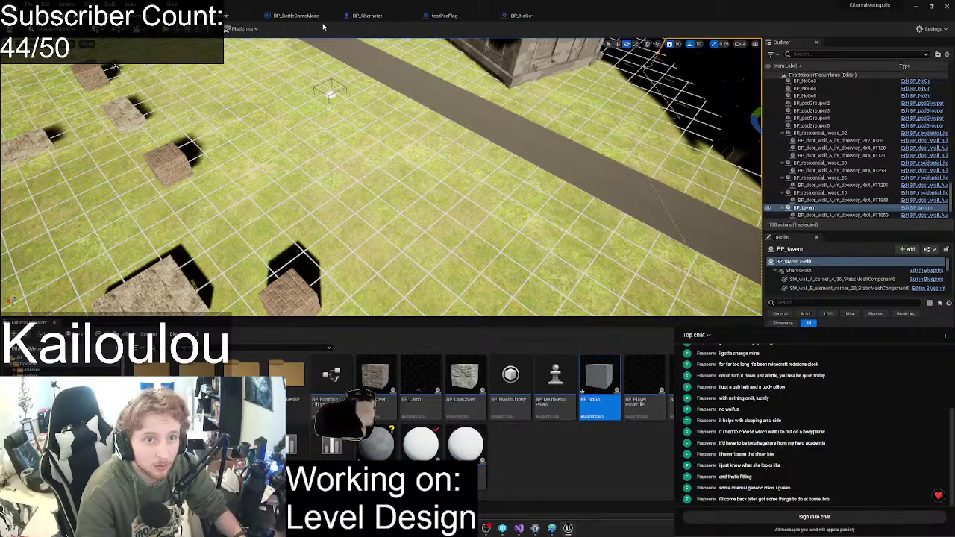
pyautogui.click(240, 16)
pyautogui.click(55, 30)
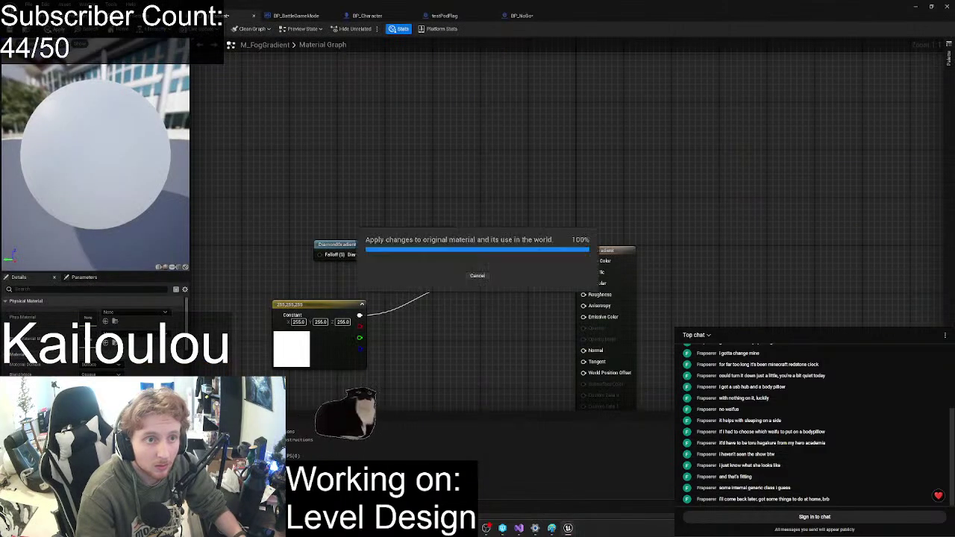
# - Return to the level and examine the gradient pattern on the BP_NoGo block strip beside the buildings up close
pyautogui.click(68, 15)
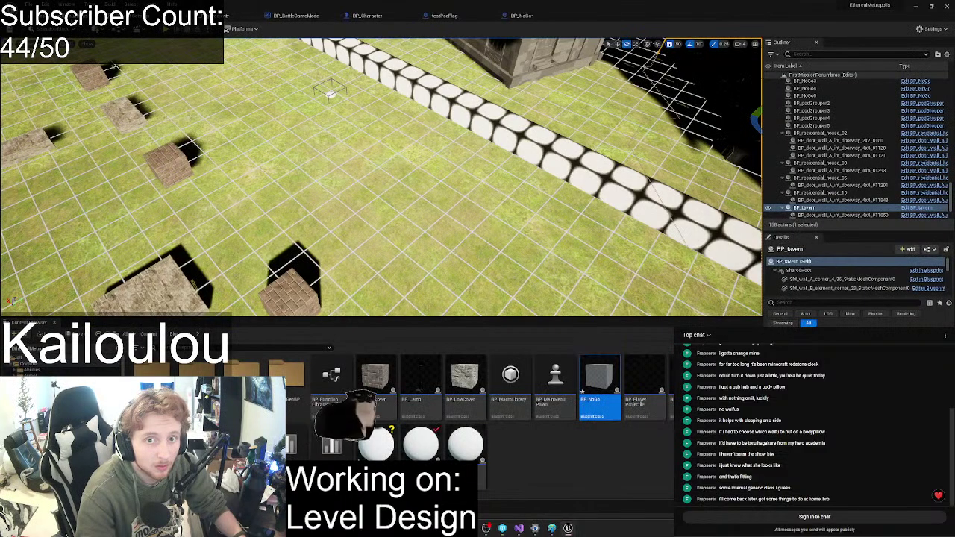
pyautogui.moveTo(448, 187); pyautogui.dragTo(635, 163, button='right')
pyautogui.press('w')
pyautogui.moveTo(195, 56); pyautogui.dragTo(175, 51, button='right')
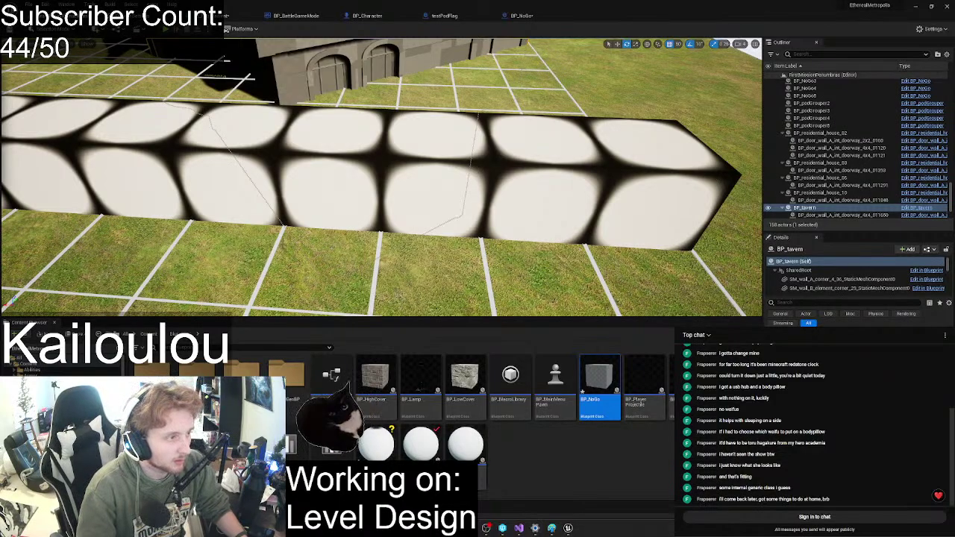
pyautogui.moveTo(167, 99); pyautogui.dragTo(86, 99, button='right')
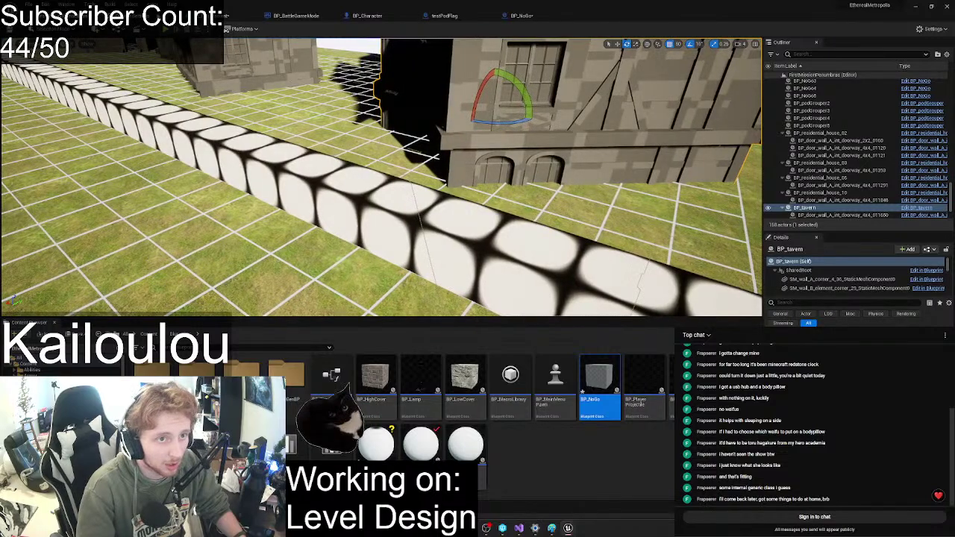
# - Play-test the level, moving the camera to the BP_NoGo strip to examine the diamond gradient, and stop the session
pyautogui.click(168, 19)
pyautogui.click(100, 20)
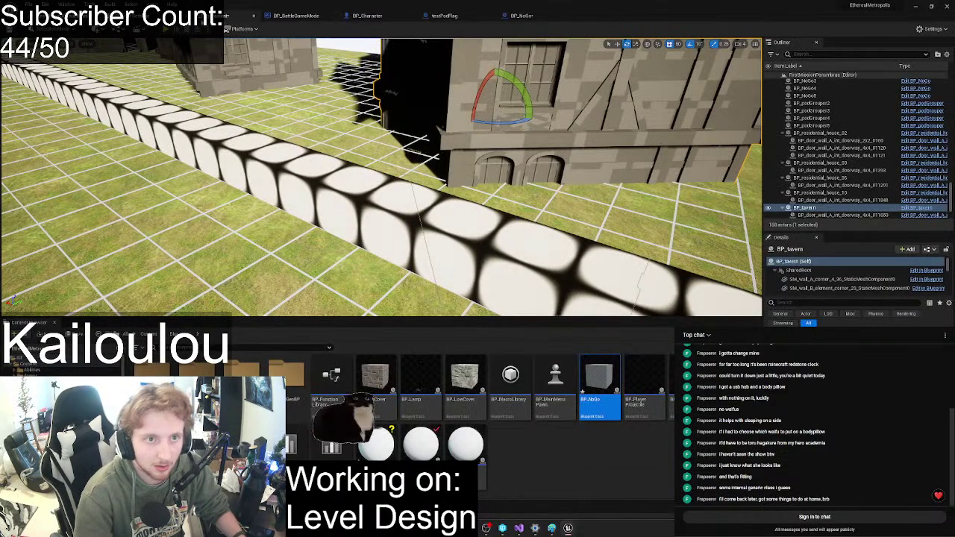
pyautogui.click(231, 16)
pyautogui.moveTo(322, 156); pyautogui.dragTo(271, 84, button='right')
pyautogui.click(102, 17)
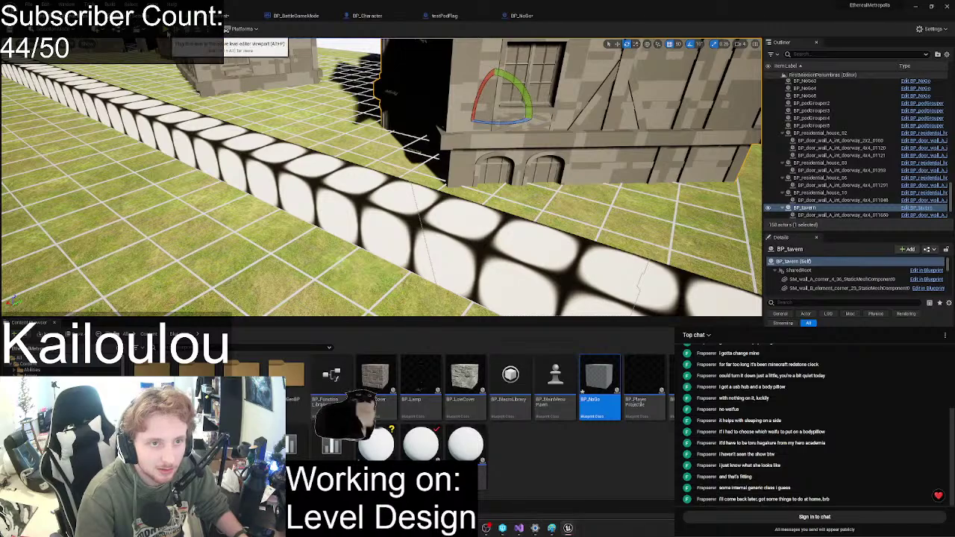
pyautogui.hotkey('alt', 'p')
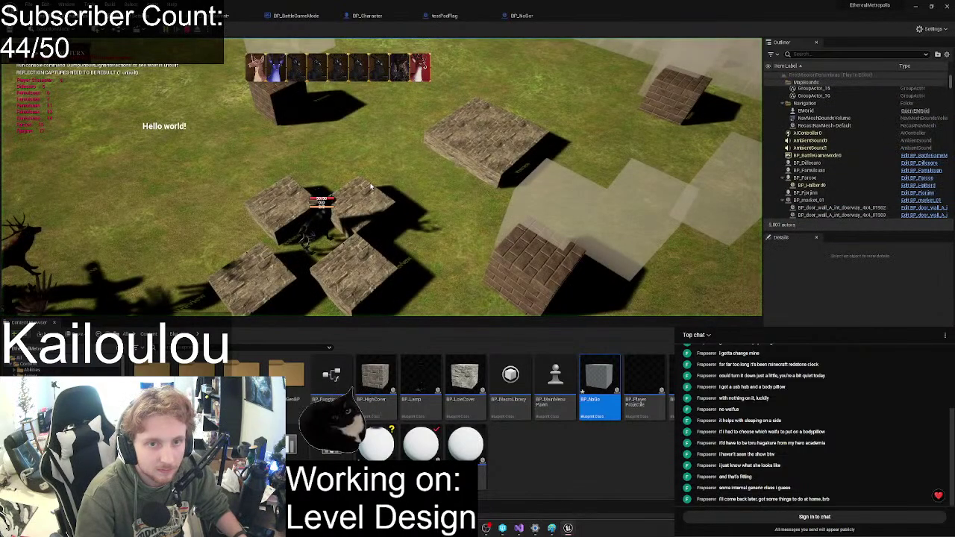
pyautogui.press('d')
pyautogui.press('w')
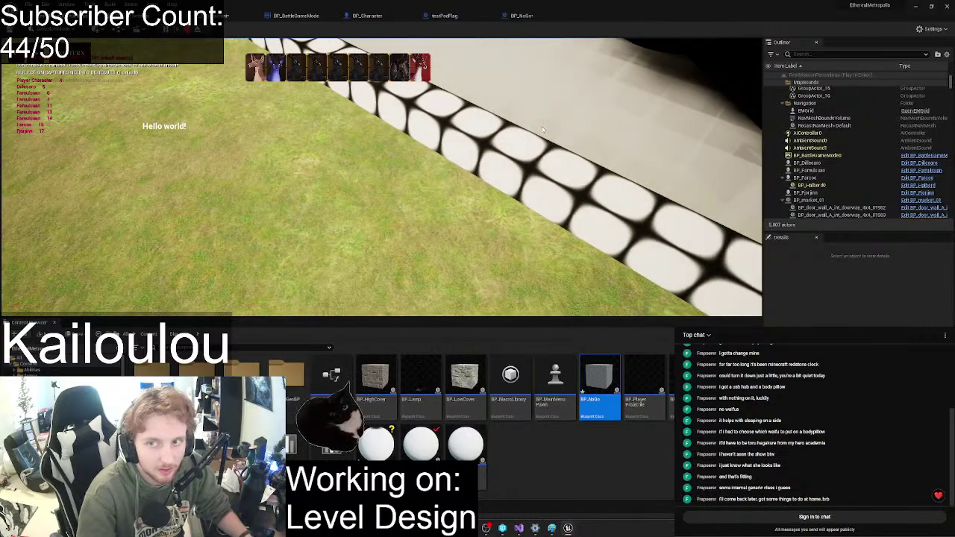
pyautogui.press('Escape')
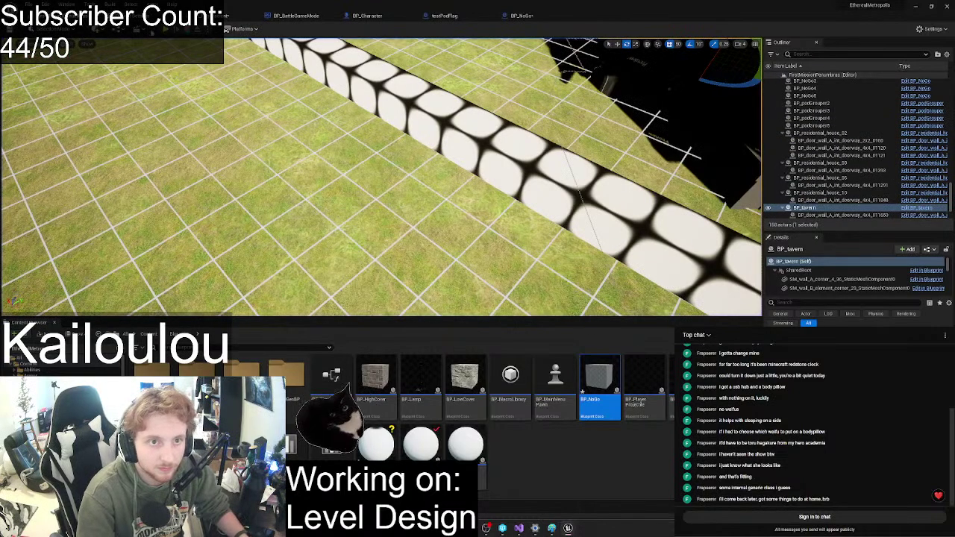
# - Return to the M_FogGradient material graph and delete the DiamondGradient node
pyautogui.click(137, 16)
pyautogui.click(218, 16)
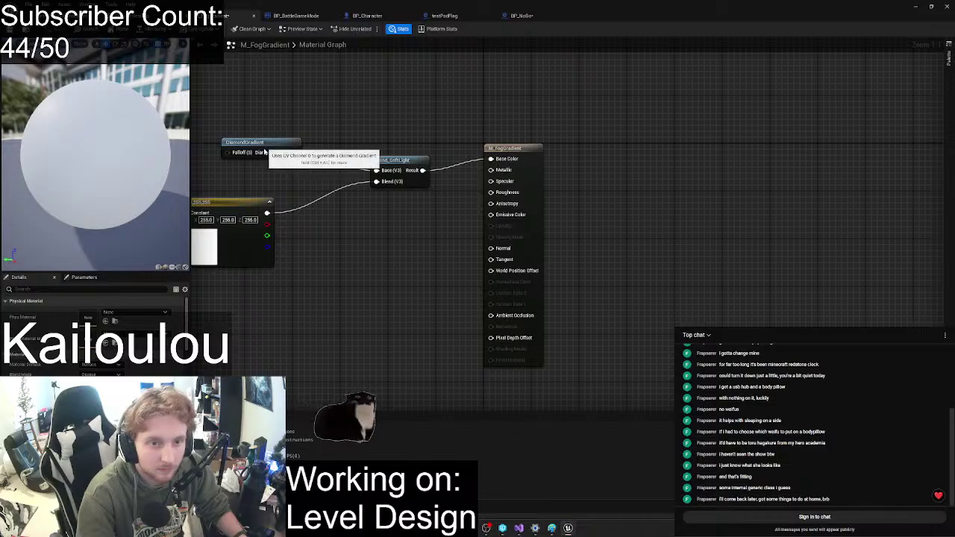
pyautogui.moveTo(266, 153); pyautogui.dragTo(260, 154)
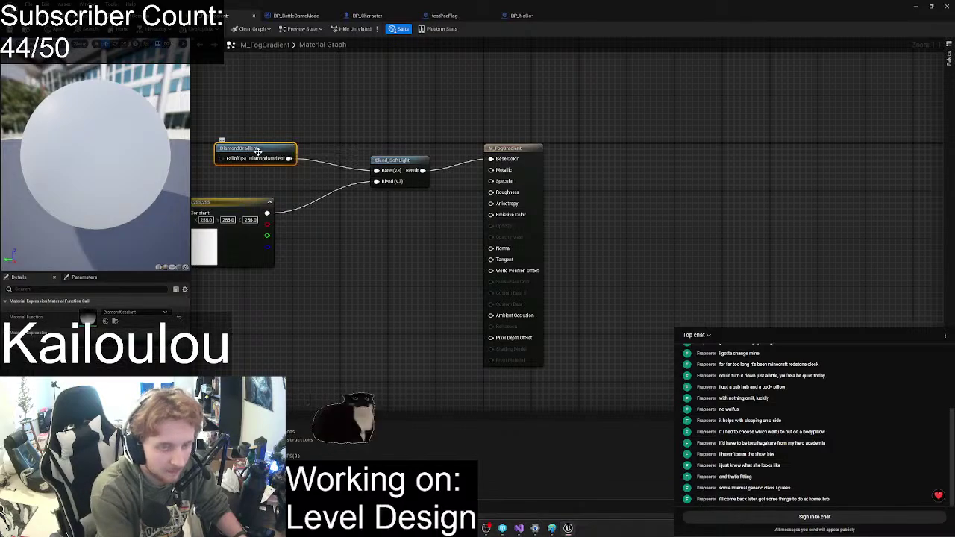
pyautogui.press('Delete')
pyautogui.moveTo(202, 132); pyautogui.dragTo(271, 166, button='right')
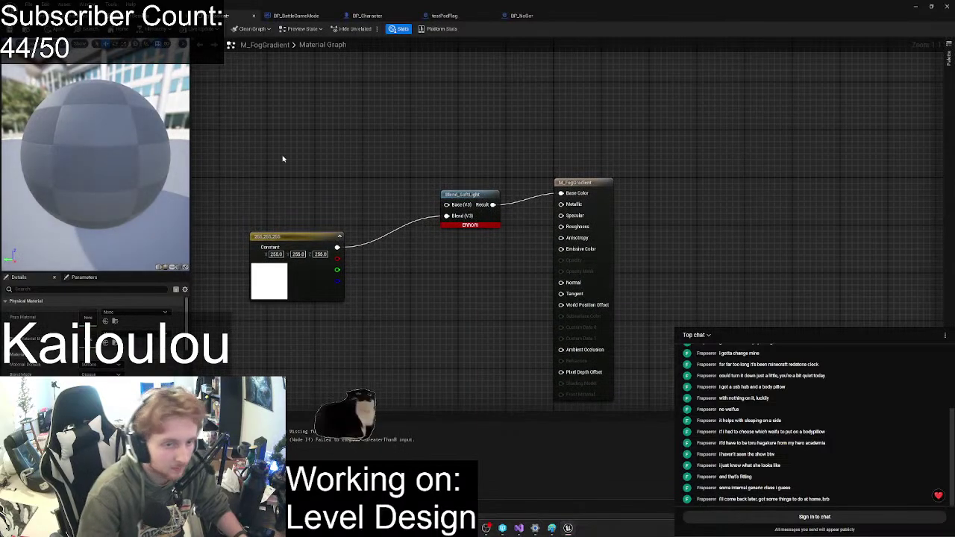
# - Add a LinearGradient node, connect its UGradient output to the Base input of Blend_SoftLight, and apply the material
pyautogui.rightClick(284, 160)
pyautogui.write('gradien')
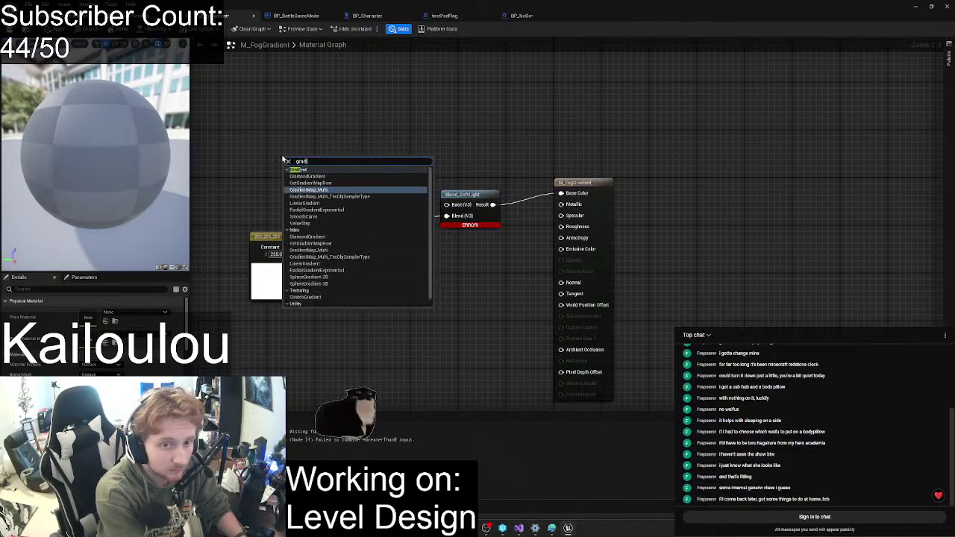
pyautogui.press('Down')
pyautogui.press('Down')
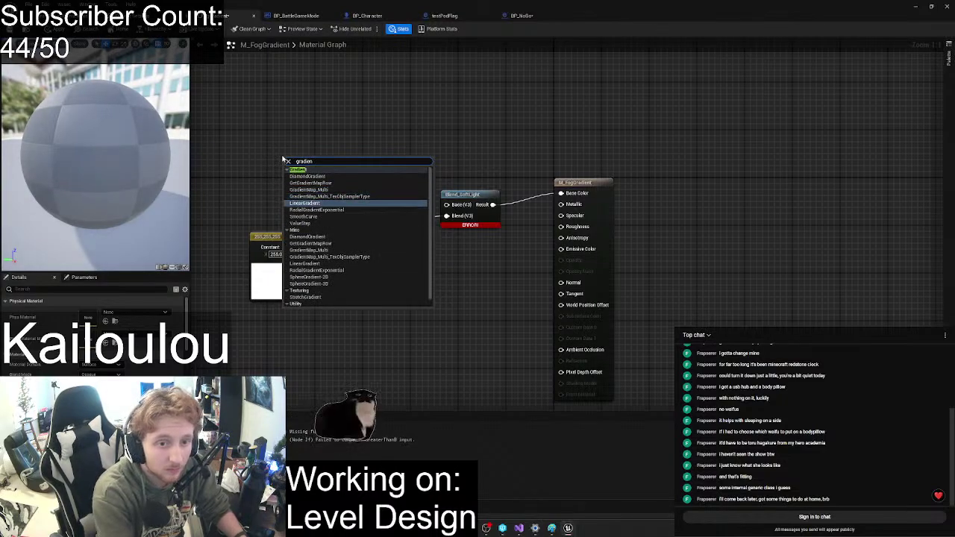
pyautogui.press('Return')
pyautogui.moveTo(356, 171); pyautogui.dragTo(460, 208)
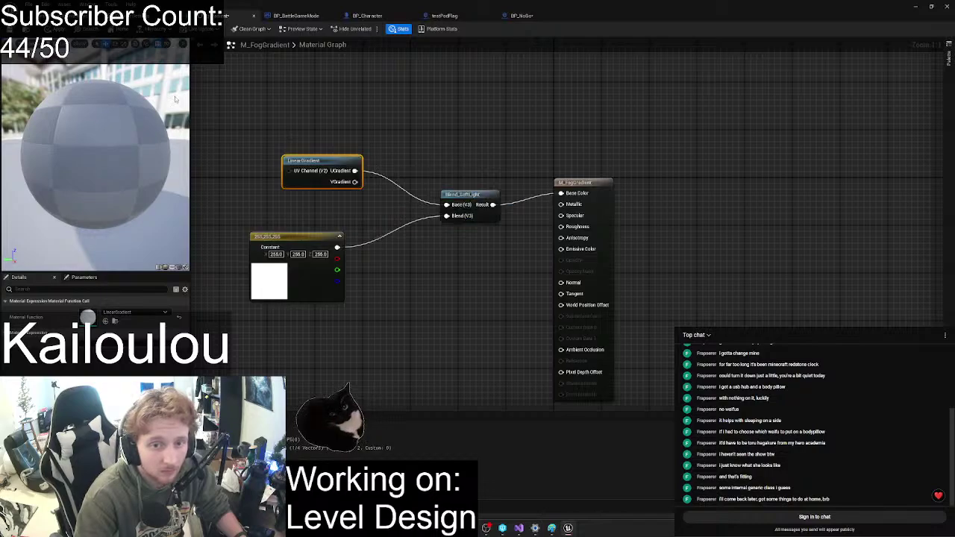
pyautogui.click(68, 33)
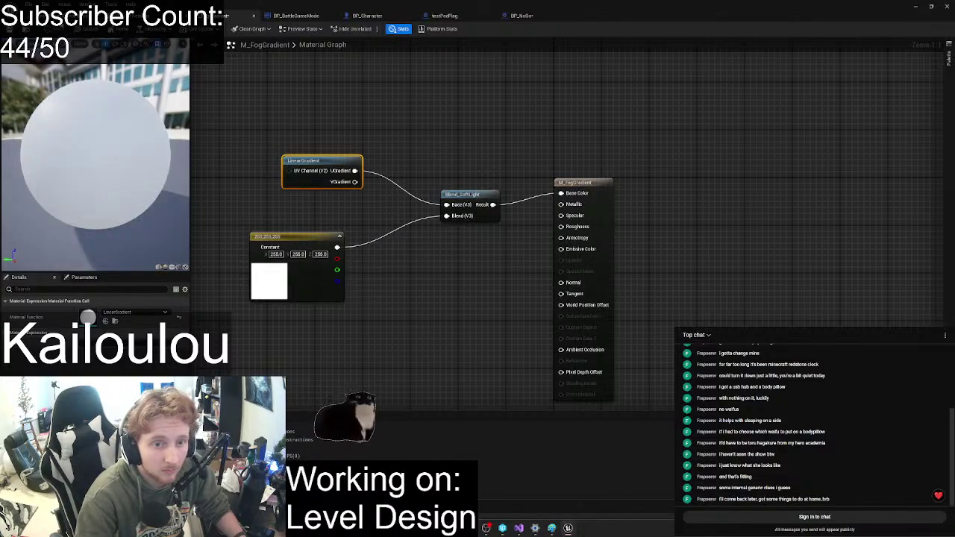
# - Feed the Base input of Blend_SoftLight from LinearGradient's VGradient output instead and apply the material
pyautogui.moveTo(355, 181); pyautogui.dragTo(445, 201)
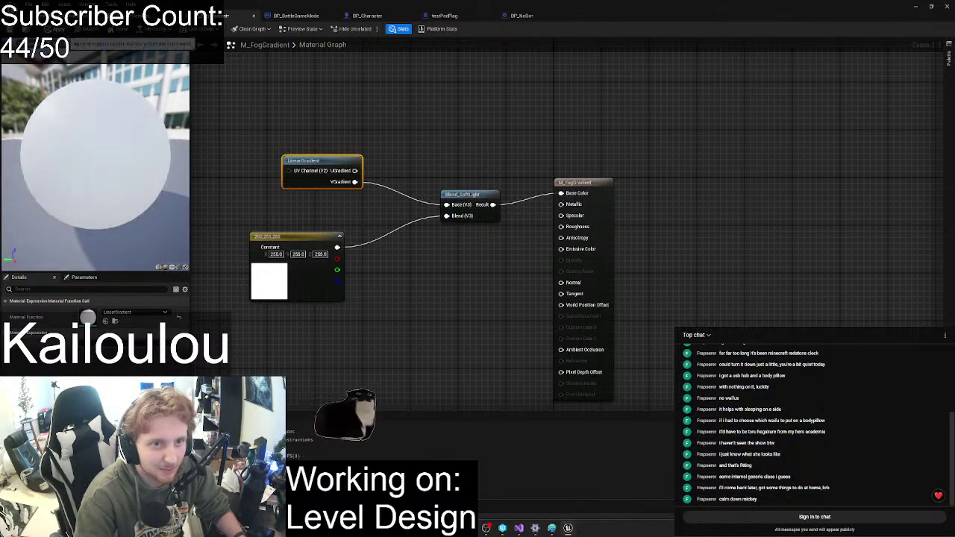
pyautogui.click(59, 28)
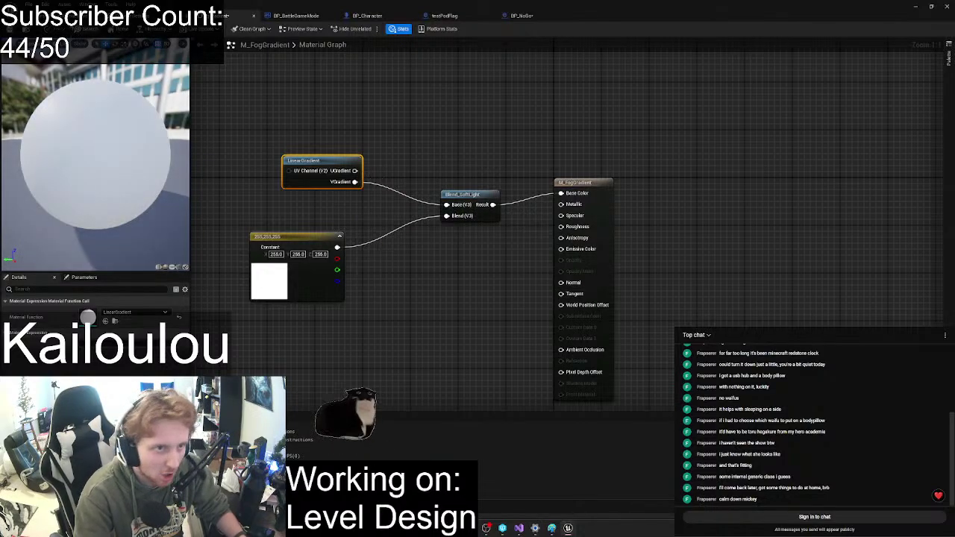
# - Play-test the level to examine the linear gradient material on the BP_NoGo strip, and stop the session
pyautogui.click(73, 15)
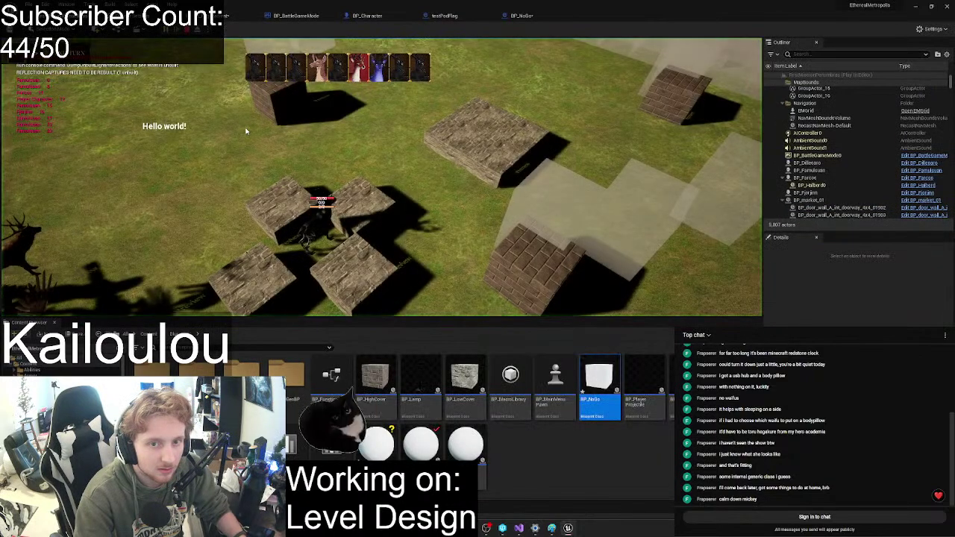
pyautogui.press('d')
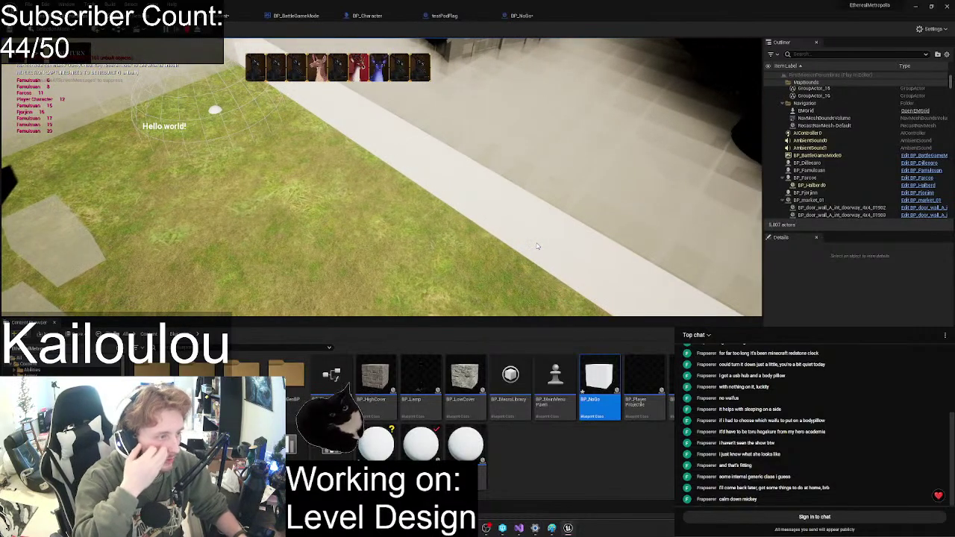
pyautogui.press('Escape')
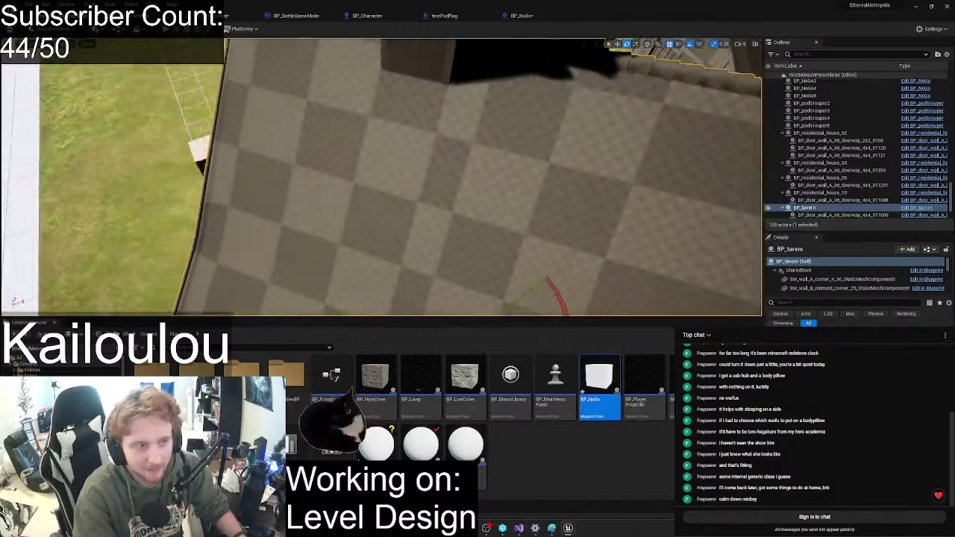
# - Play-test the level again, moving the game camera from the stone blocks to the BP_NoGo strip beside the buildings, and end the session
pyautogui.press('w')
pyautogui.moveTo(382, 178); pyautogui.dragTo(463, 131, button='right')
pyautogui.press('w')
pyautogui.press('s')
pyautogui.moveTo(455, 187); pyautogui.dragTo(421, 170, button='right')
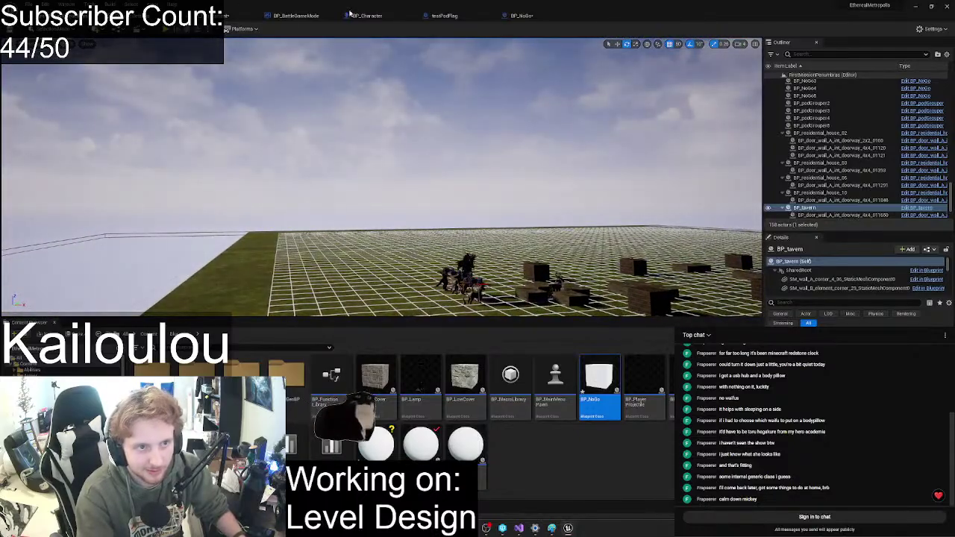
pyautogui.click(179, 28)
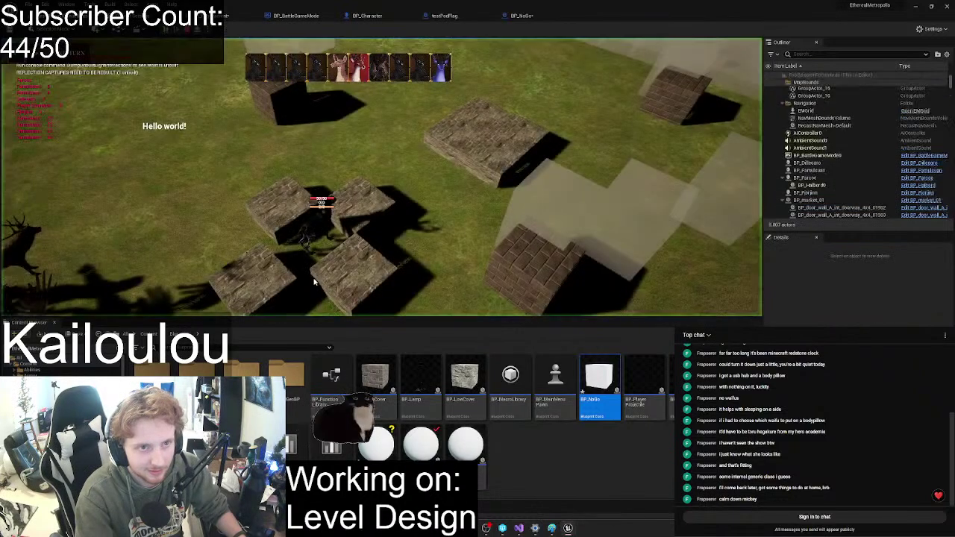
pyautogui.press('w')
pyautogui.press('d')
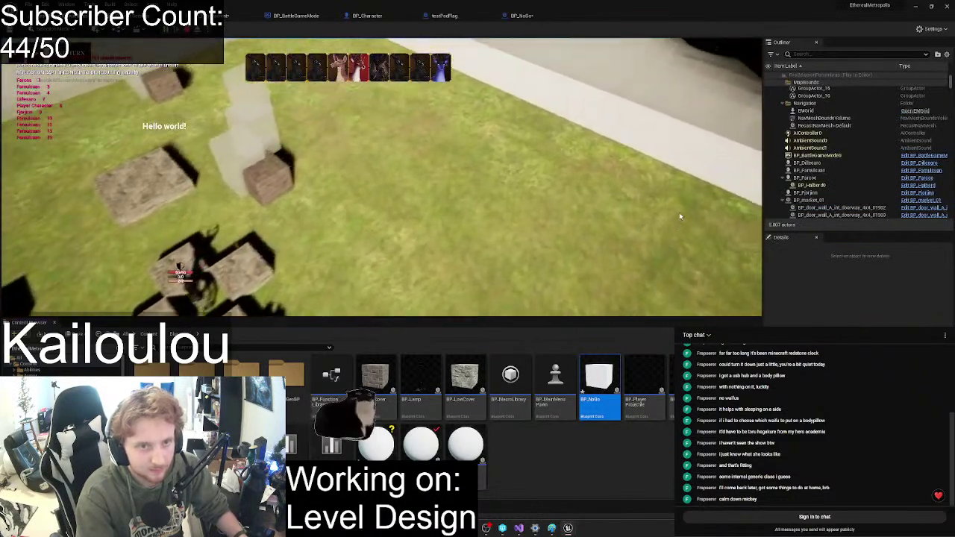
pyautogui.press('s')
pyautogui.press('a')
pyautogui.press('w')
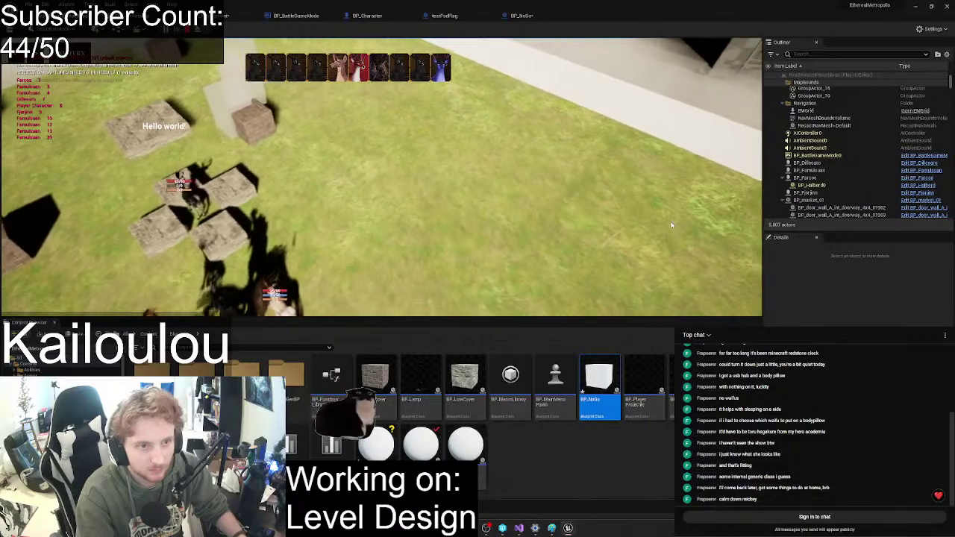
pyautogui.press('s')
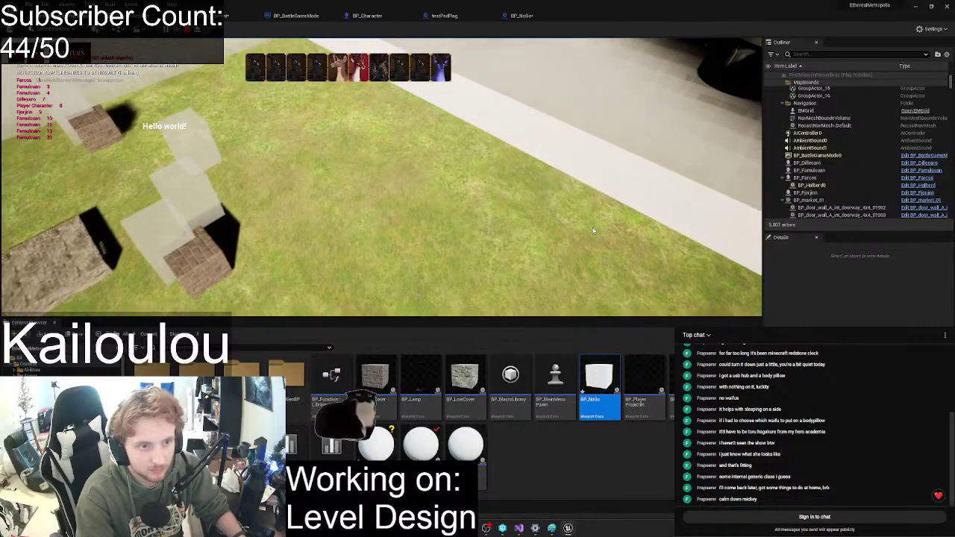
pyautogui.press('a')
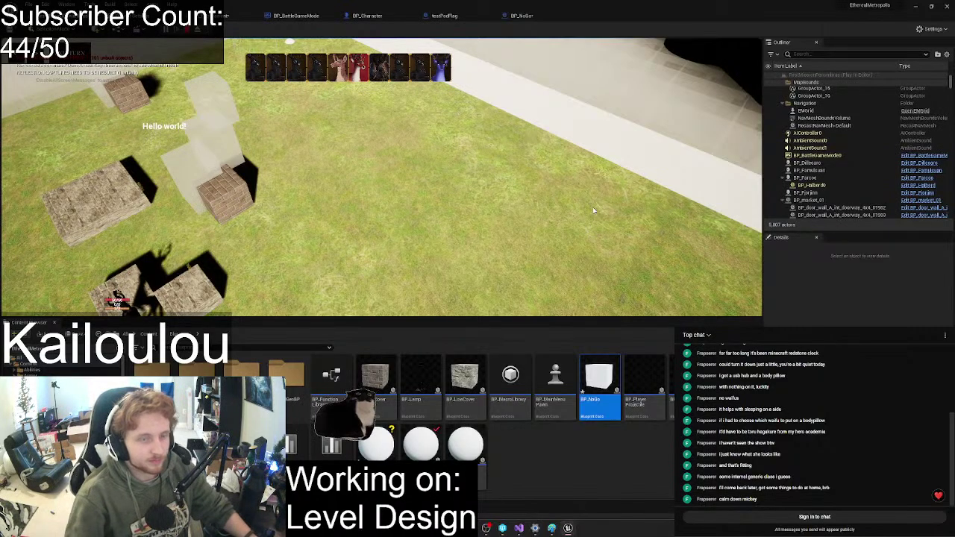
pyautogui.press('Escape')
# - Examine the BP_NoGo strip alongside the tavern and residential houses from several angles in the level viewport
pyautogui.moveTo(594, 211); pyautogui.dragTo(739, 158, button='right')
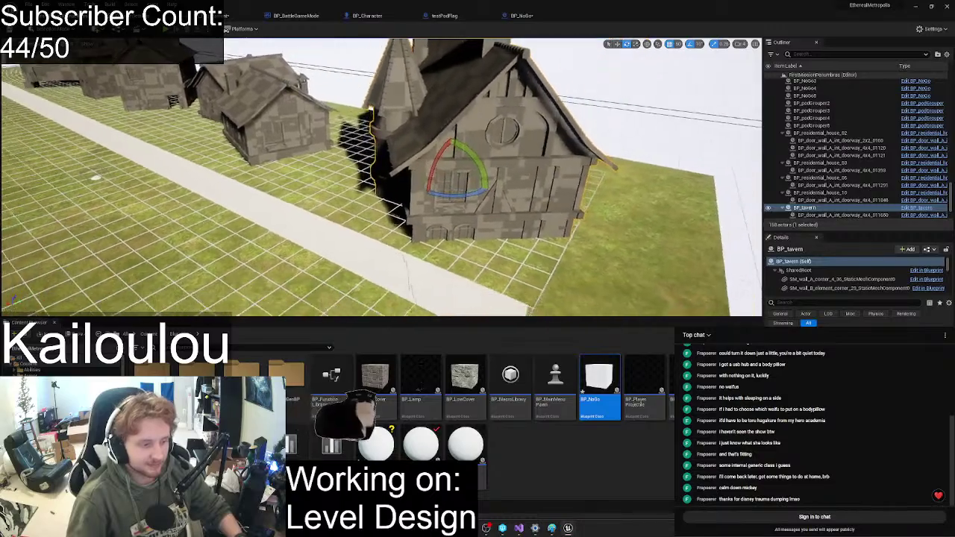
pyautogui.moveTo(478, 179); pyautogui.dragTo(575, 261, button='right')
pyautogui.press('w')
pyautogui.press('w')
pyautogui.press('w')
pyautogui.press('s')
pyautogui.moveTo(511, 218); pyautogui.dragTo(437, 218, button='right')
pyautogui.press('f')
pyautogui.press('d')
pyautogui.press('a')
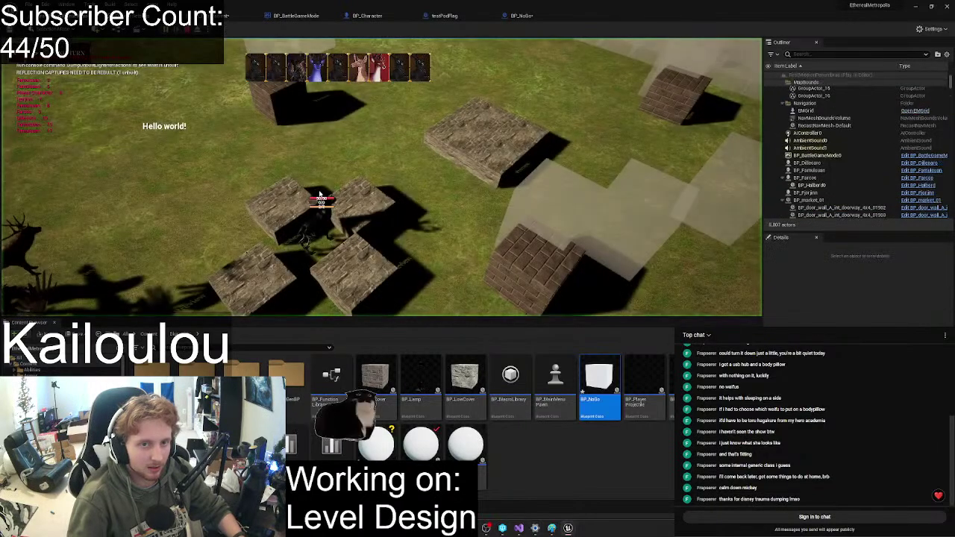
# - View the BP_NoGo strip from a zoomed-out game camera in a running play-test, and stop the session
pyautogui.scroll(-4, 492, 180)
pyautogui.press('w')
pyautogui.press('d')
pyautogui.moveTo(716, 40)
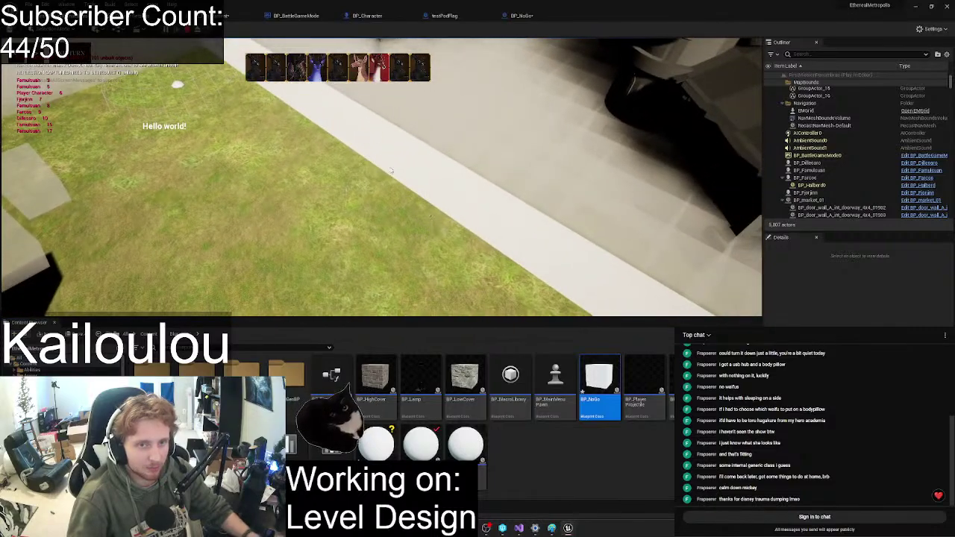
pyautogui.press('Escape')
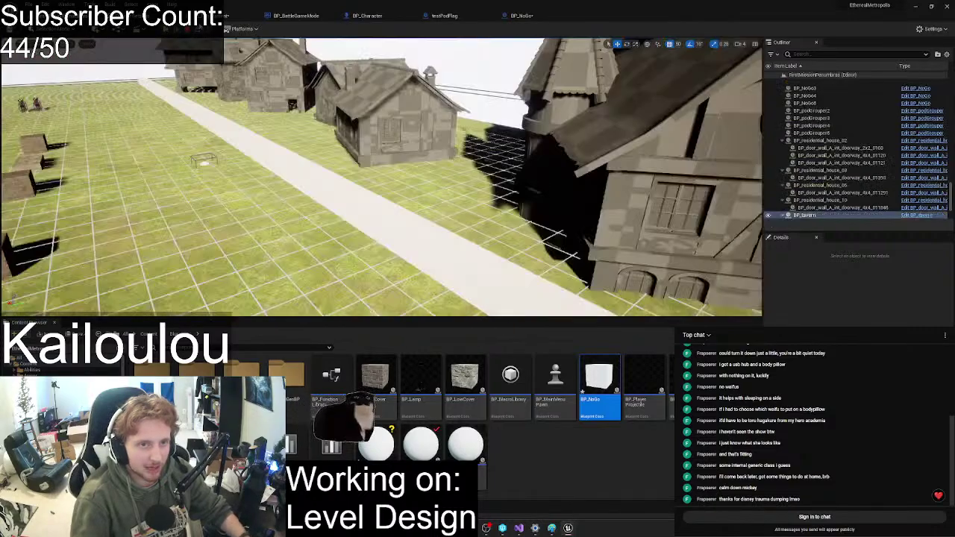
# - Return to the M_FogGradient material graph and inspect the LinearGradient and Blend_SoftLight nodes
pyautogui.click(206, 16)
pyautogui.moveTo(357, 111); pyautogui.dragTo(293, 147, button='right')
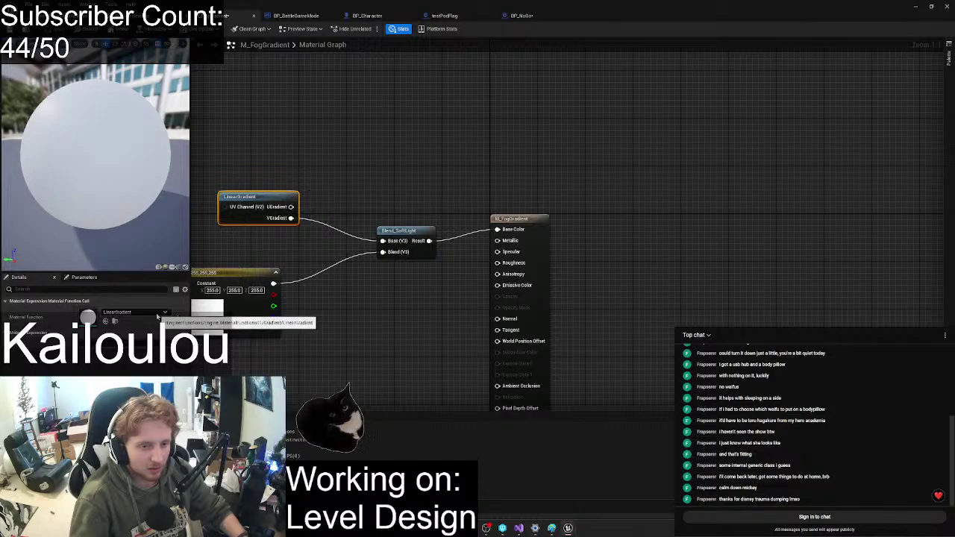
pyautogui.moveTo(269, 251); pyautogui.dragTo(364, 266, button='right')
pyautogui.click(510, 248)
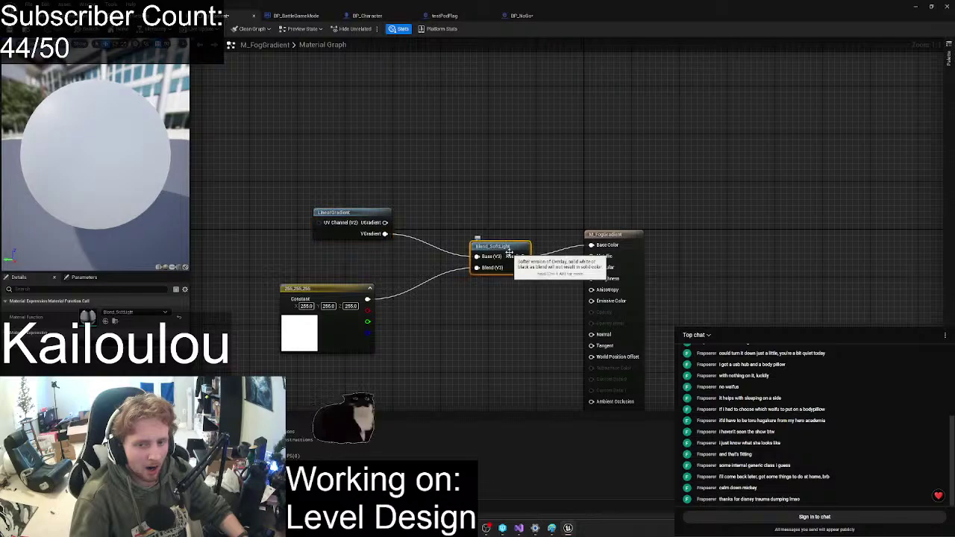
pyautogui.rightClick(436, 229)
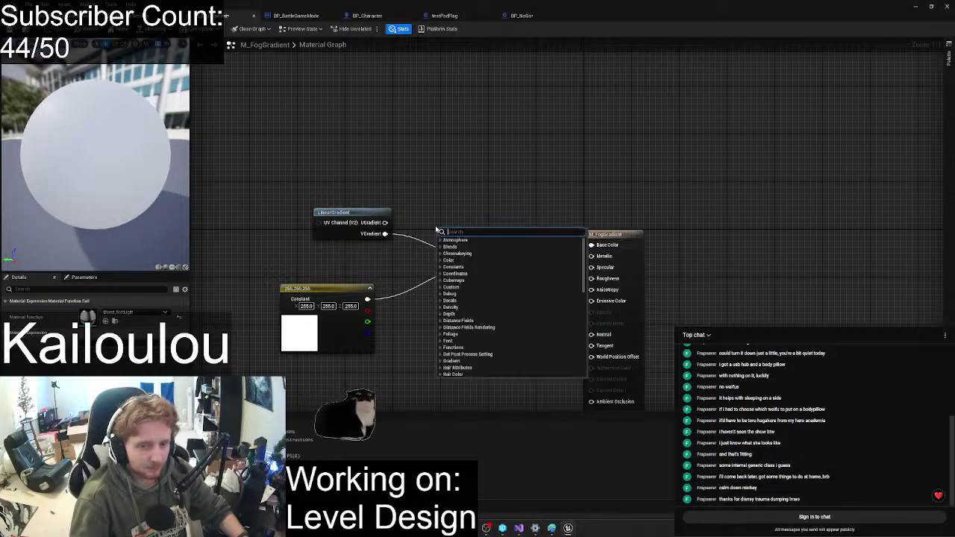
pyautogui.write('bler')
pyautogui.press('BackSpace')
pyautogui.press('BackSpace')
pyautogui.press('BackSpace')
pyautogui.press('BackSpace')
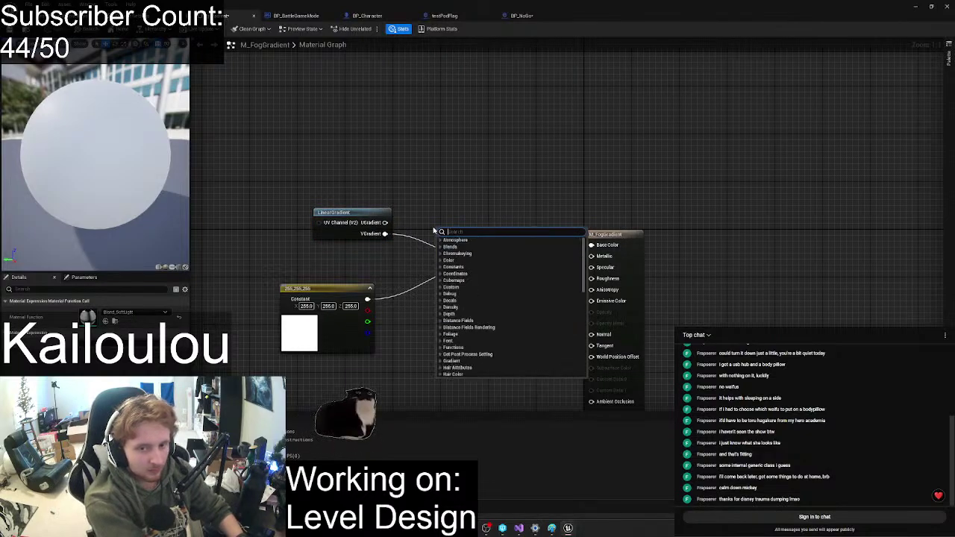
pyautogui.write('grad')
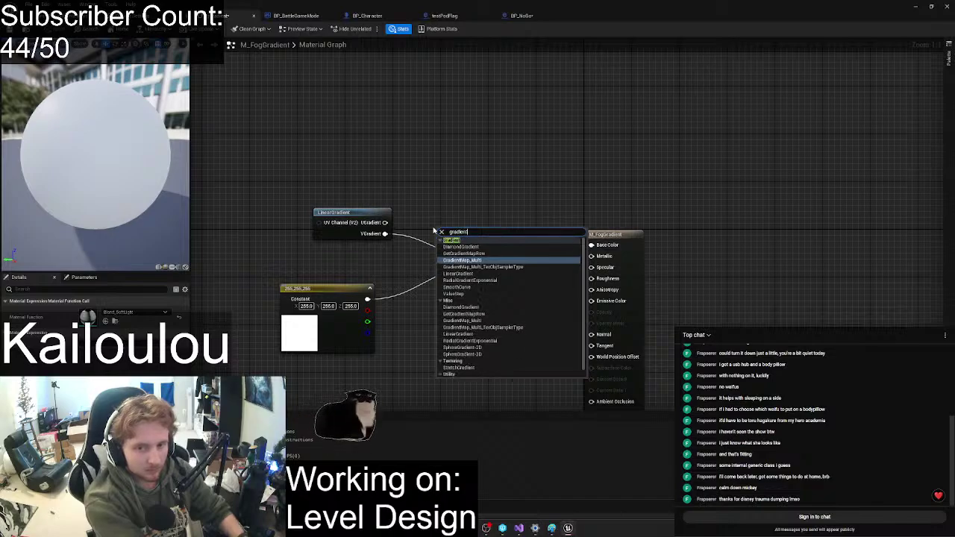
pyautogui.write('ient')
pyautogui.press('Down')
pyautogui.press('Down')
pyautogui.press('Return')
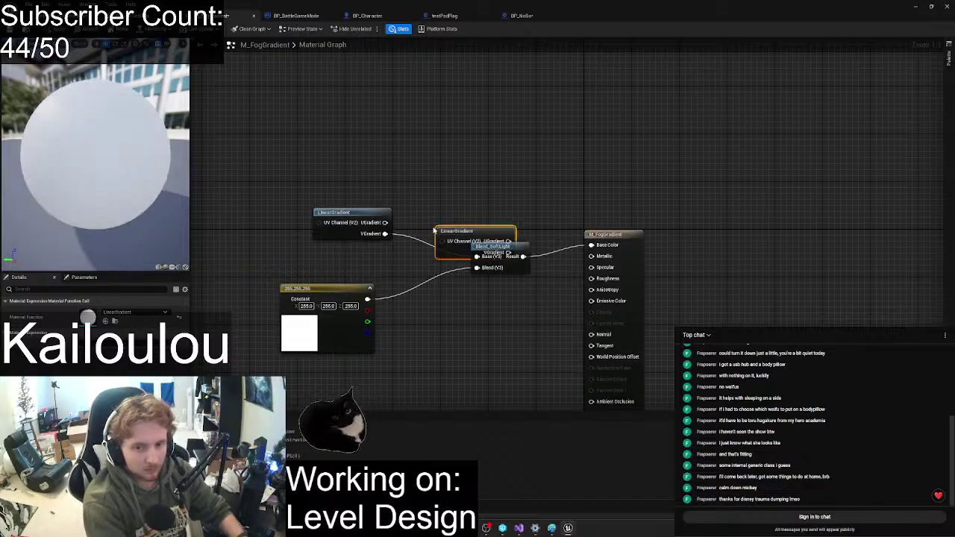
pyautogui.press('Delete')
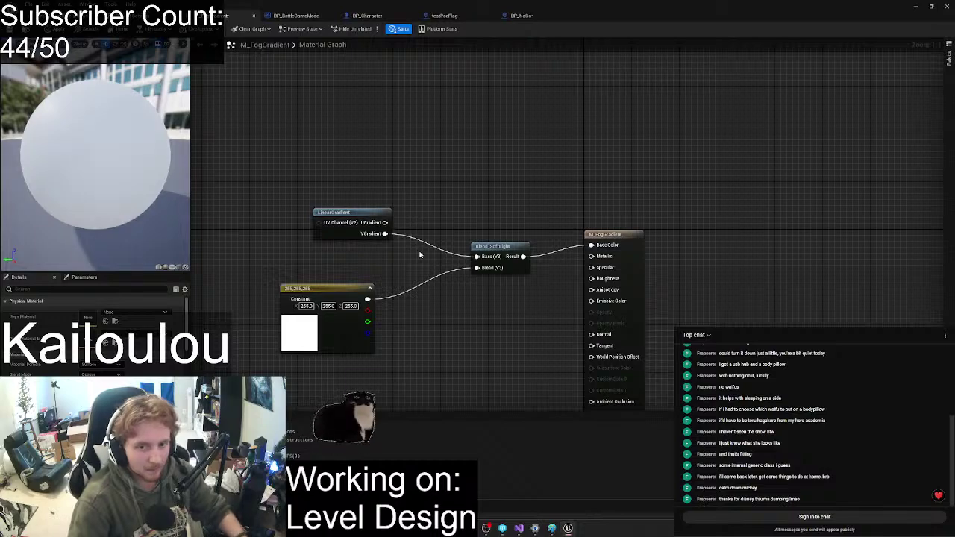
# - Delete the Blend_SoftLight node and add a Blend_Overlay node with its Base input fed by the white 255,255,255 constant
pyautogui.press('Delete')
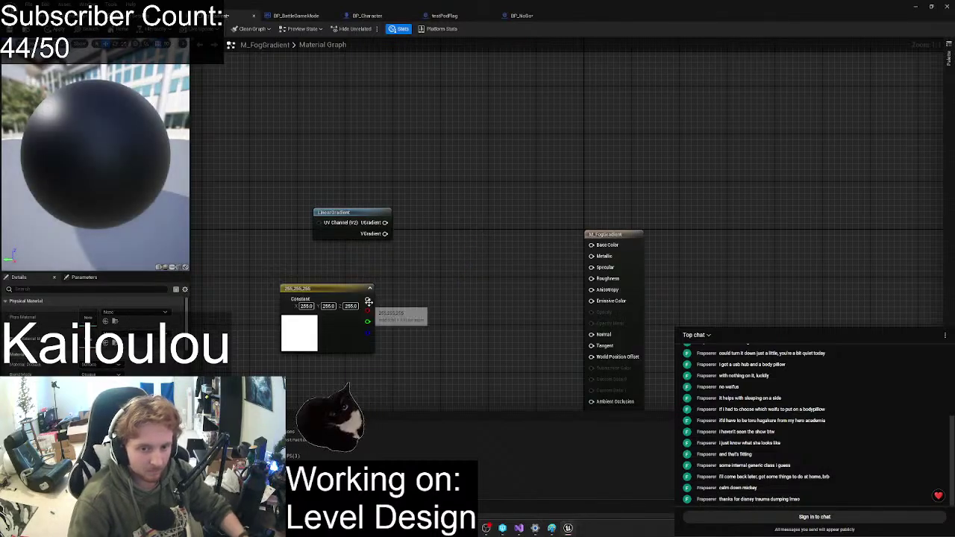
pyautogui.moveTo(367, 299); pyautogui.dragTo(458, 282)
pyautogui.write('ble')
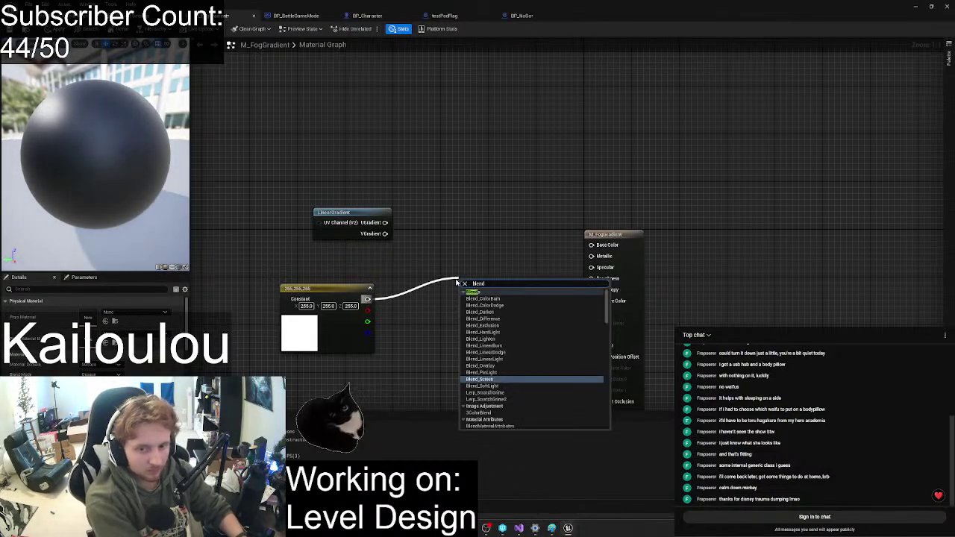
pyautogui.write('nd')
pyautogui.press('Up')
pyautogui.press('Up')
pyautogui.press('Return')
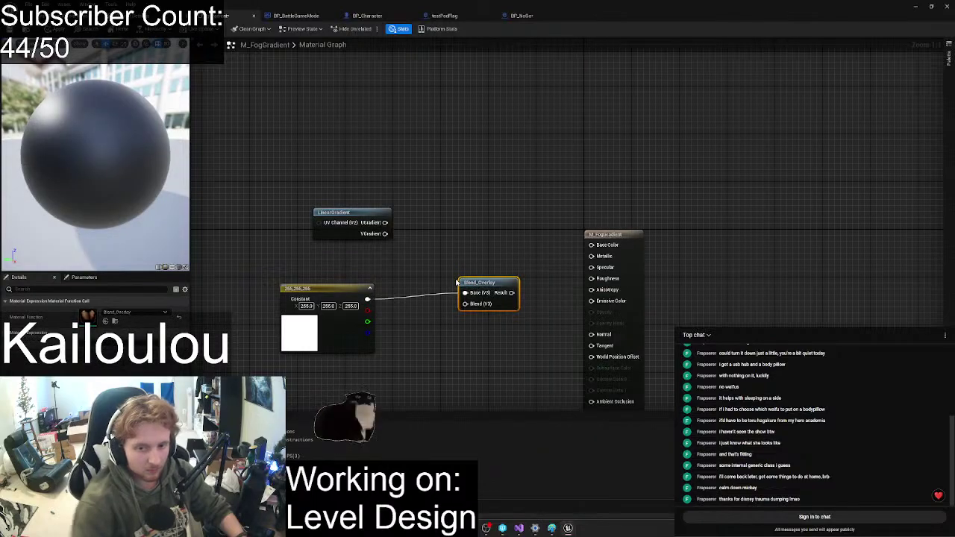
pyautogui.moveTo(475, 286); pyautogui.dragTo(480, 262)
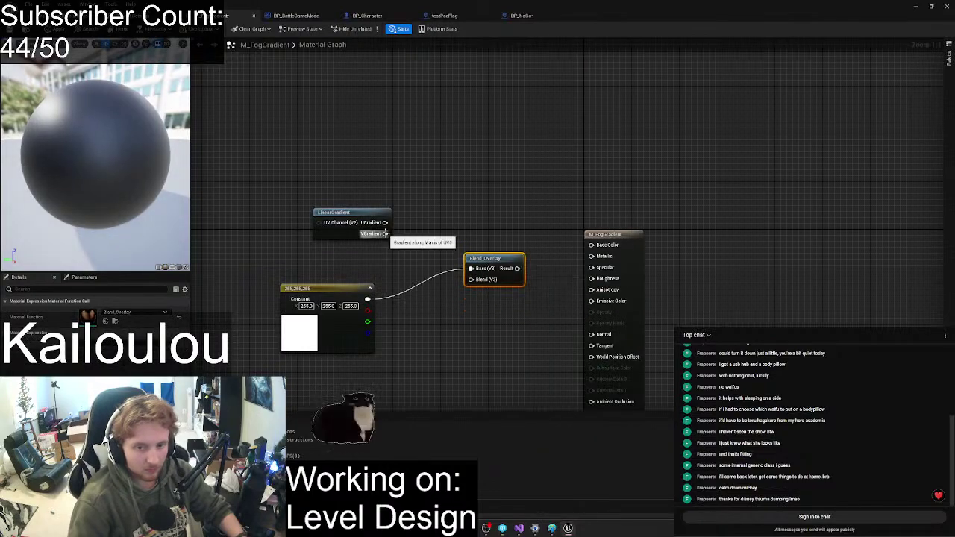
# - Connect LinearGradient's VGradient output to Blend_Overlay's Blend input and the Result to Base Color, and apply the material
pyautogui.moveTo(385, 234); pyautogui.dragTo(605, 245)
pyautogui.click(421, 187)
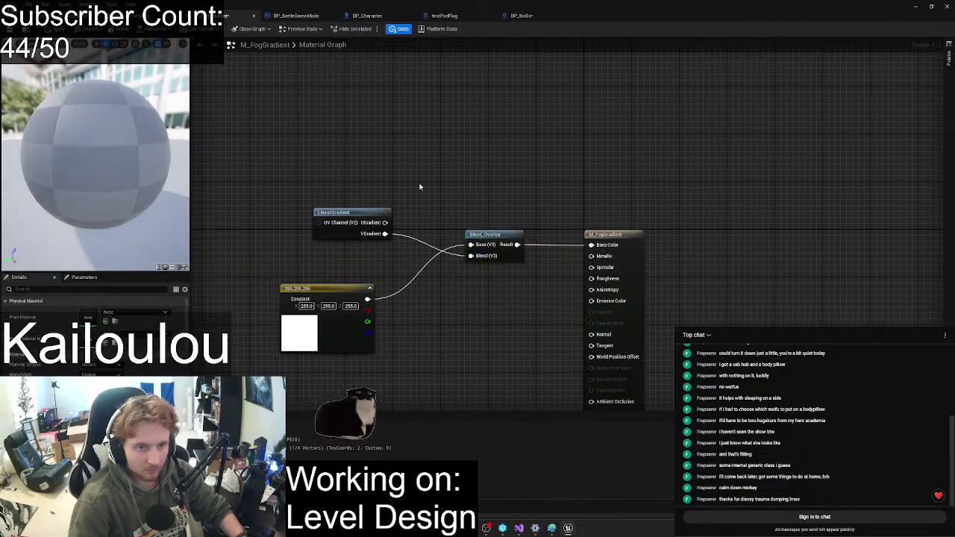
pyautogui.click(343, 226)
pyautogui.click(146, 314)
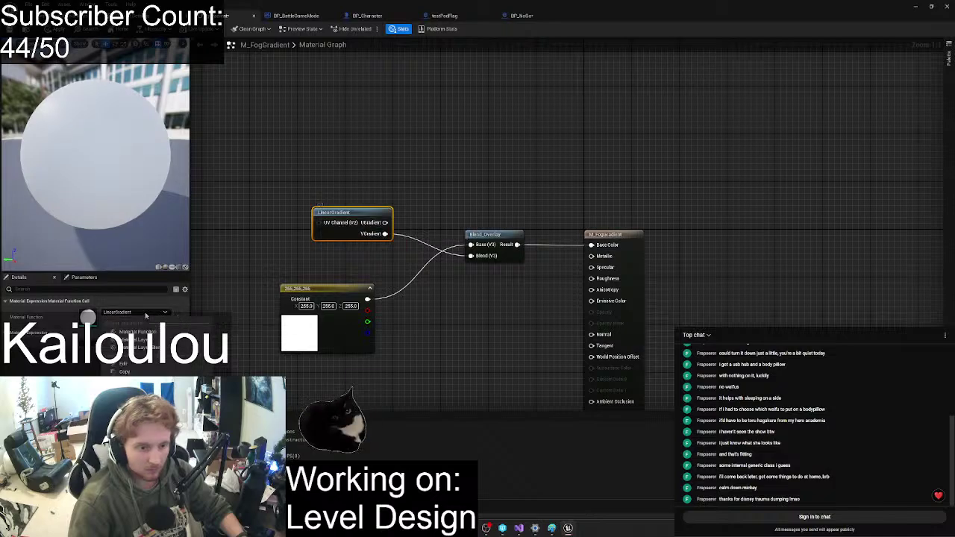
pyautogui.click(146, 315)
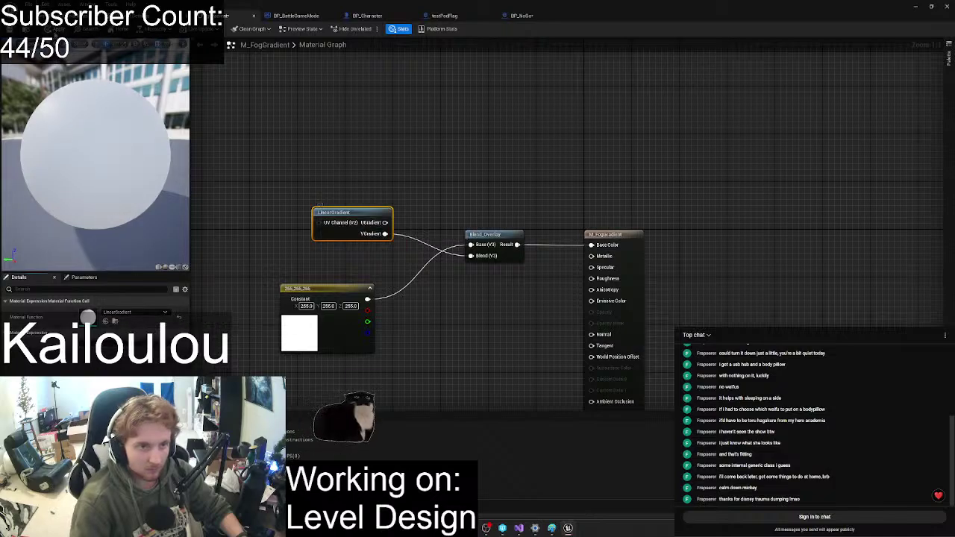
pyautogui.click(54, 31)
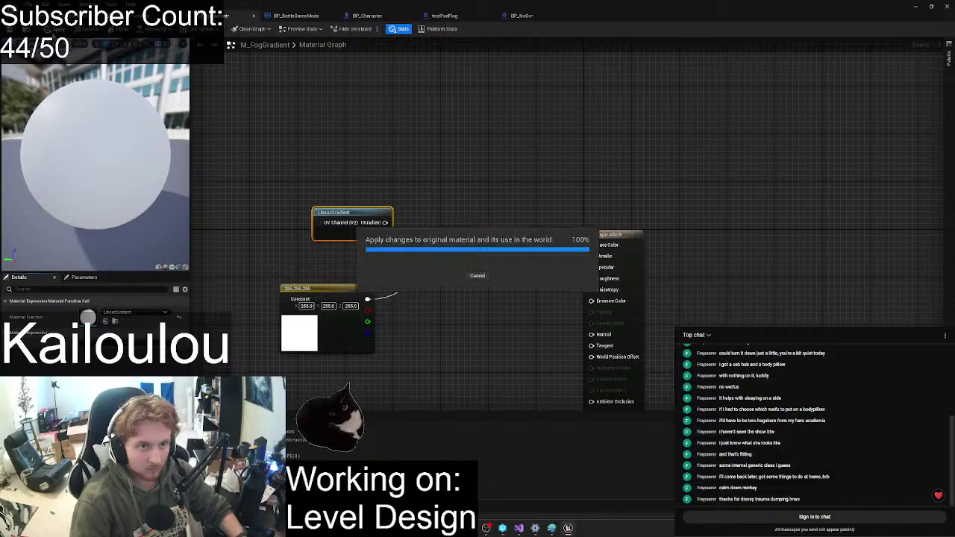
# - Switch to the level, play-test it briefly with the Blend_Overlay version of the material, and stop the session
pyautogui.click(74, 16)
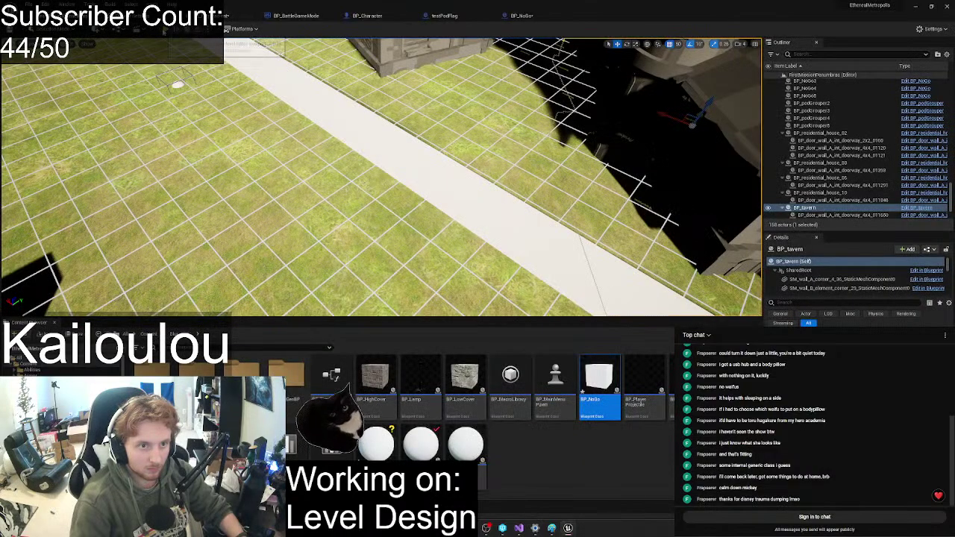
pyautogui.click(176, 33)
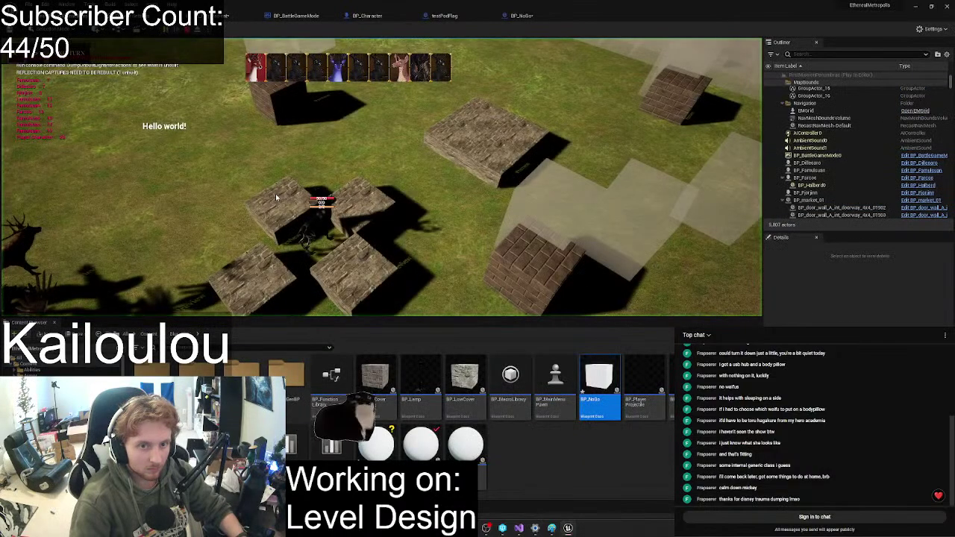
pyautogui.press('Escape')
# - Back in the M_FogGradient graph, add a SoftOpacity node fed by LinearGradient's VGradient output and place it above Blend_Overlay
pyautogui.click(201, 16)
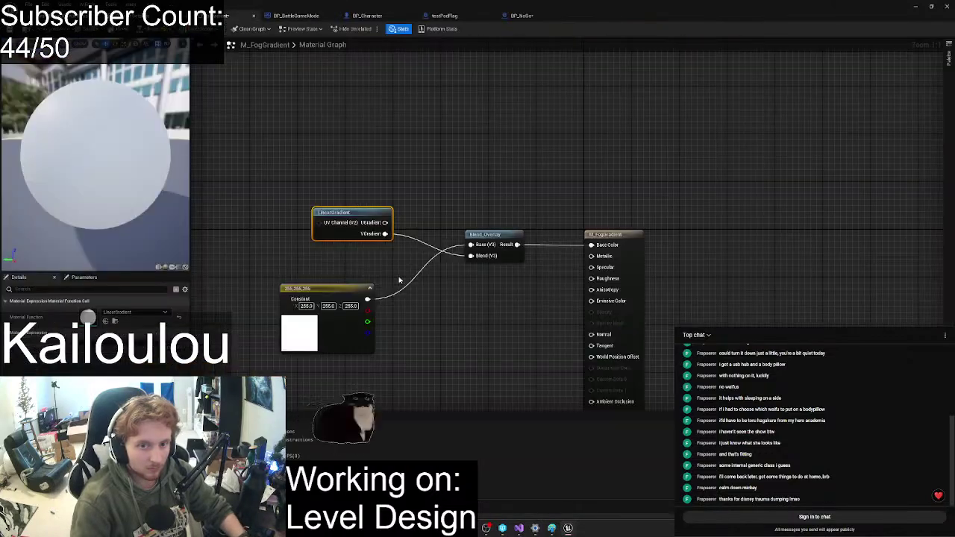
pyautogui.moveTo(385, 233); pyautogui.dragTo(469, 219)
pyautogui.write('opacity')
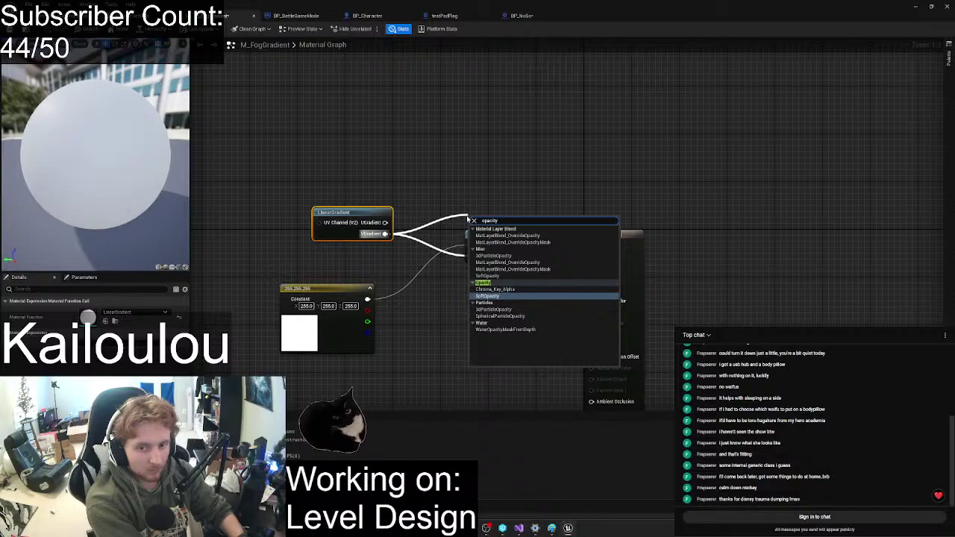
pyautogui.press('Return')
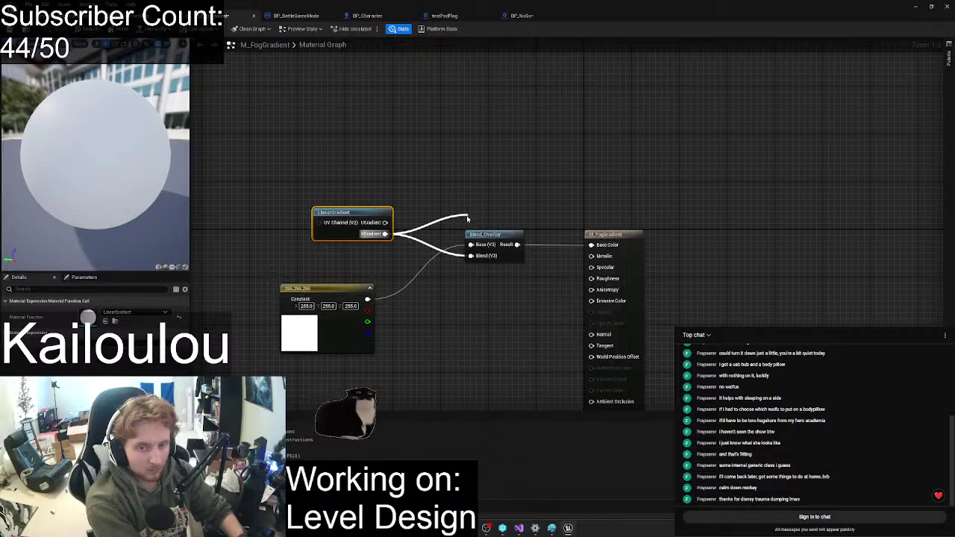
pyautogui.moveTo(476, 217); pyautogui.dragTo(420, 173)
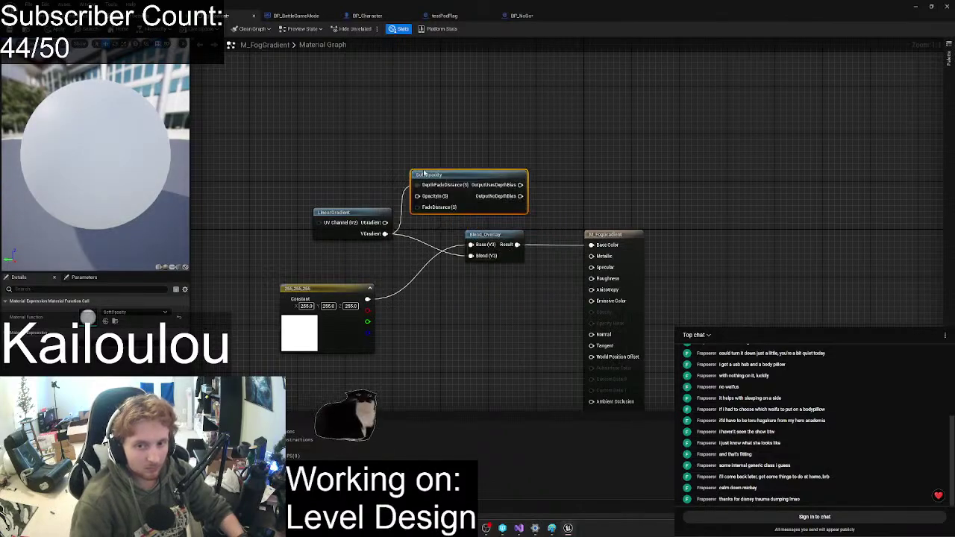
# - Spread out the graph nodes so SoftOpacity sits between the LinearGradient and constant inputs and Blend_Overlay, with the M_FogGradient output farther away
pyautogui.moveTo(344, 213); pyautogui.dragTo(287, 215)
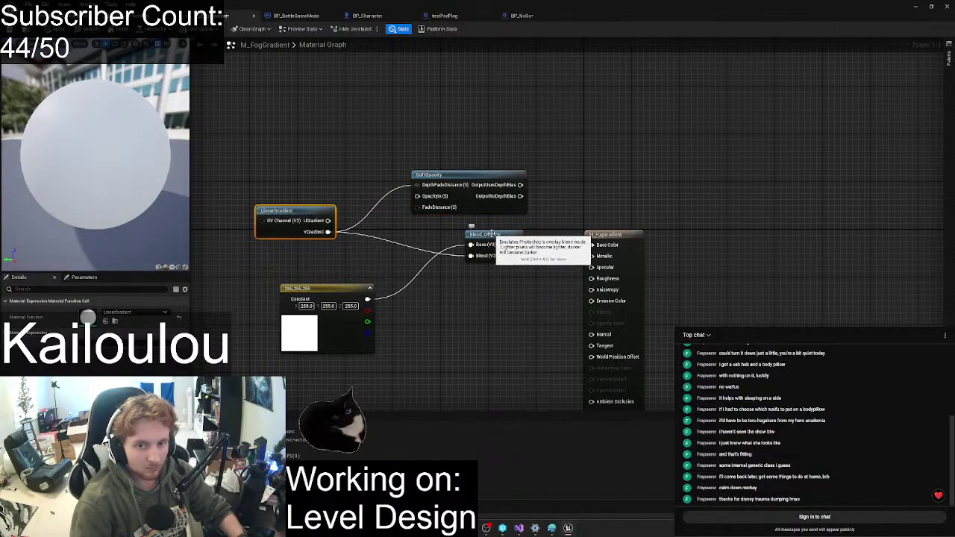
pyautogui.moveTo(485, 234); pyautogui.dragTo(502, 246)
pyautogui.moveTo(612, 235); pyautogui.dragTo(797, 234)
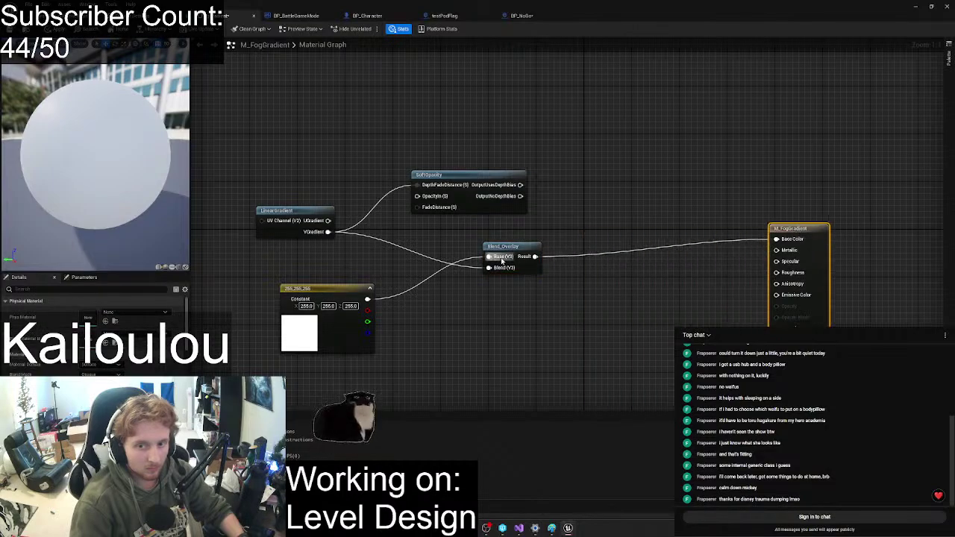
pyautogui.moveTo(501, 260); pyautogui.dragTo(596, 253)
pyautogui.moveTo(476, 185); pyautogui.dragTo(441, 230)
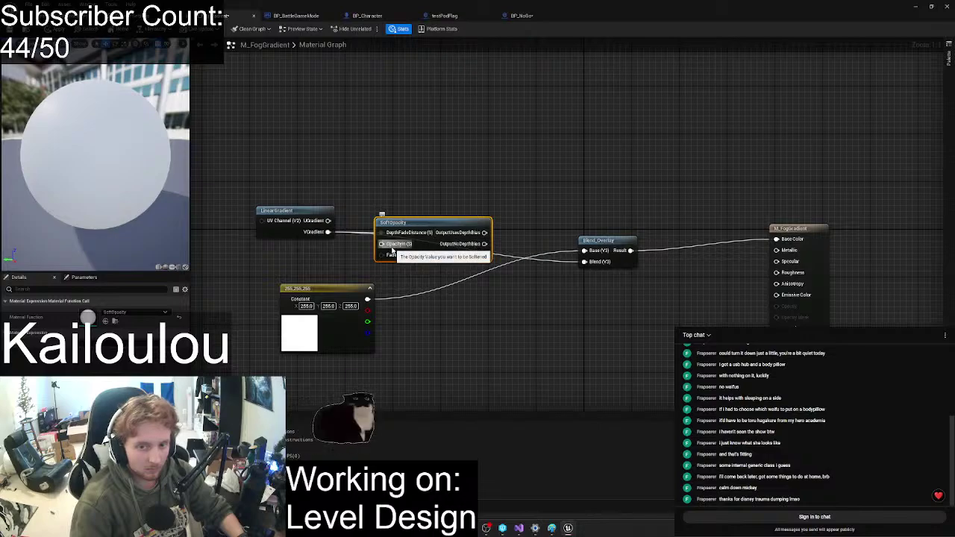
pyautogui.moveTo(371, 301); pyautogui.dragTo(321, 308)
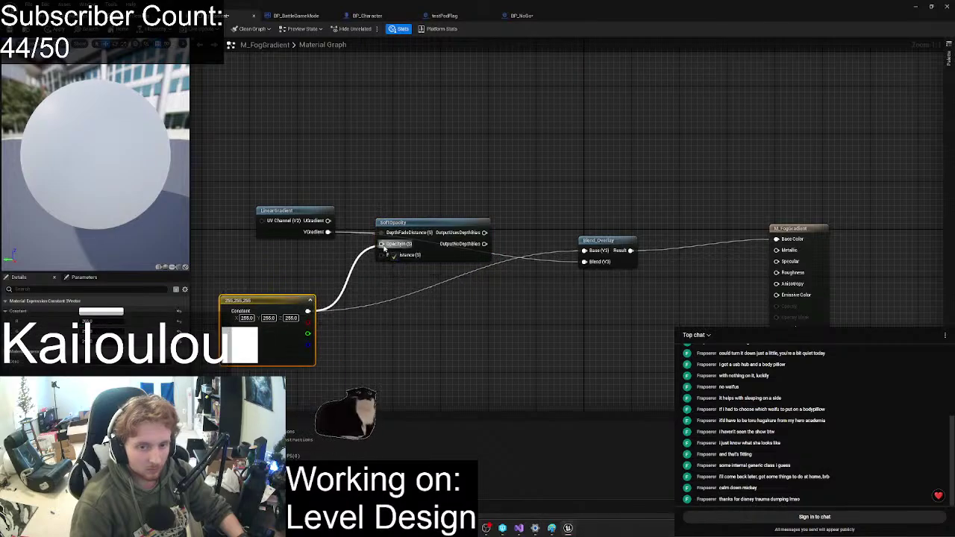
# - Connect the white constant to SoftOpacity's OpacityIn and OutputUsesDepthBias to Blend_Overlay's Blend input, and try to apply the material
pyautogui.moveTo(383, 249); pyautogui.dragTo(385, 247)
pyautogui.moveTo(444, 235); pyautogui.dragTo(600, 262)
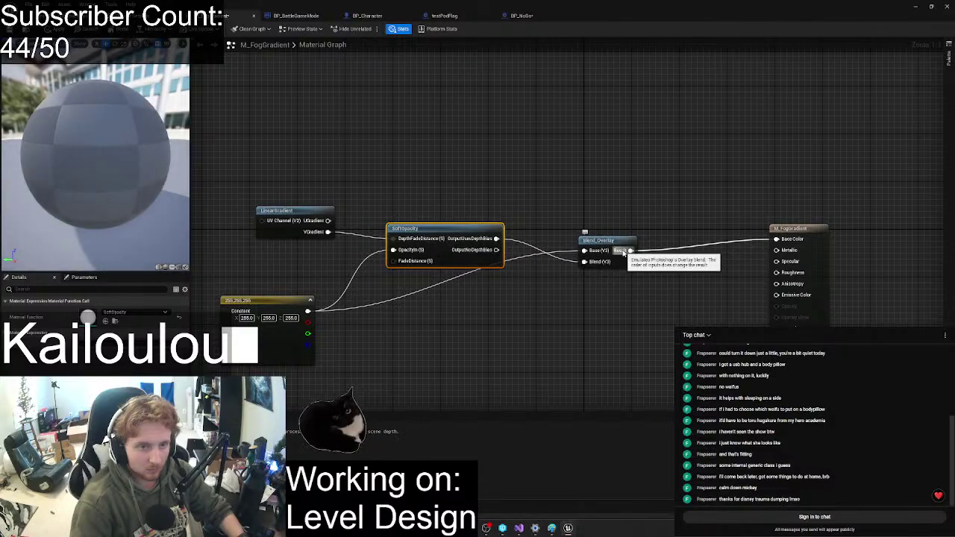
pyautogui.moveTo(306, 163); pyautogui.dragTo(262, 201, button='right')
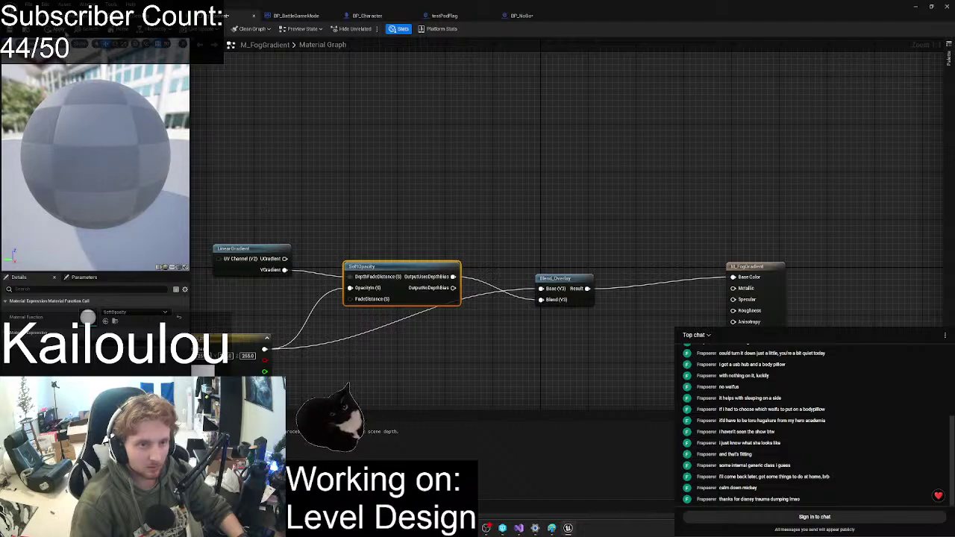
pyautogui.click(65, 32)
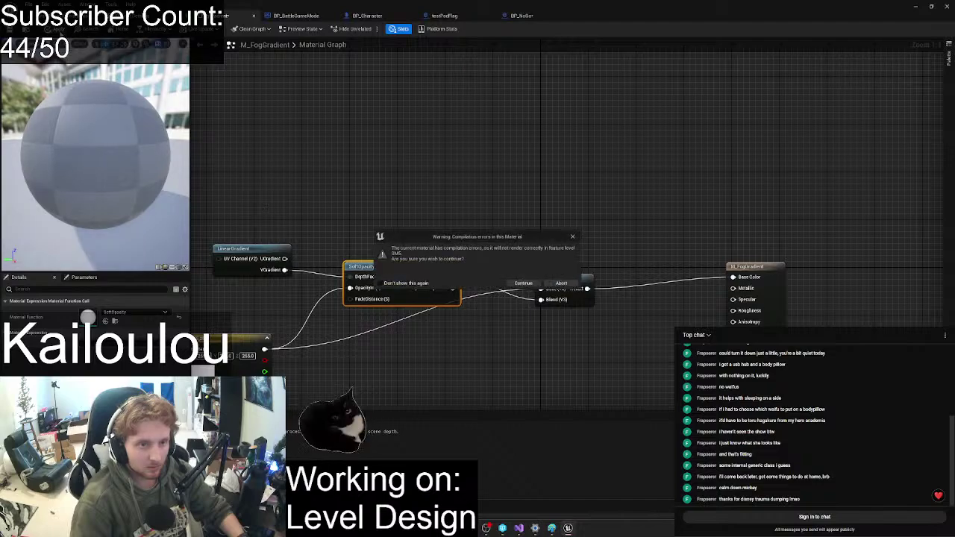
pyautogui.click(563, 284)
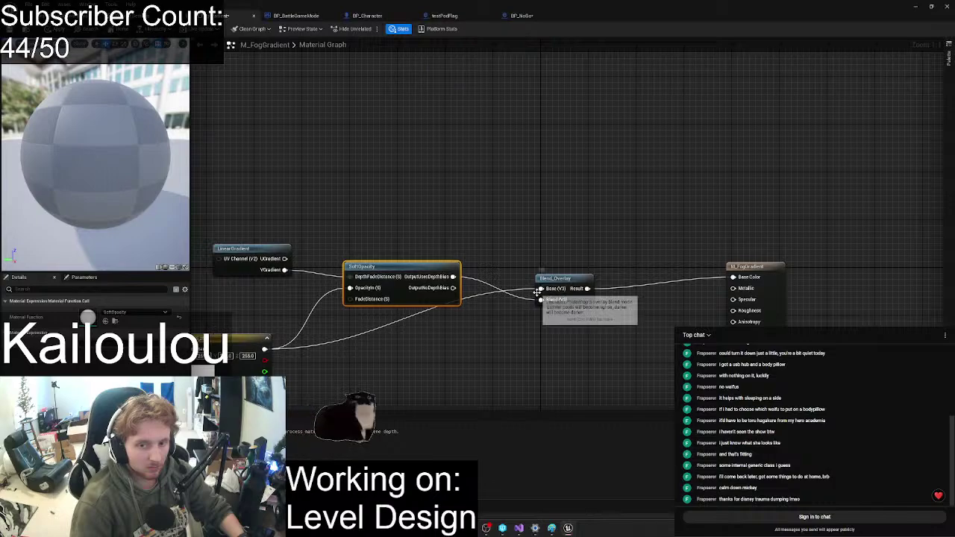
# - Feed Blend_Overlay's Blend input from SoftOpacity's OutputNoDepthBias instead and save the material
pyautogui.moveTo(453, 287); pyautogui.dragTo(528, 297)
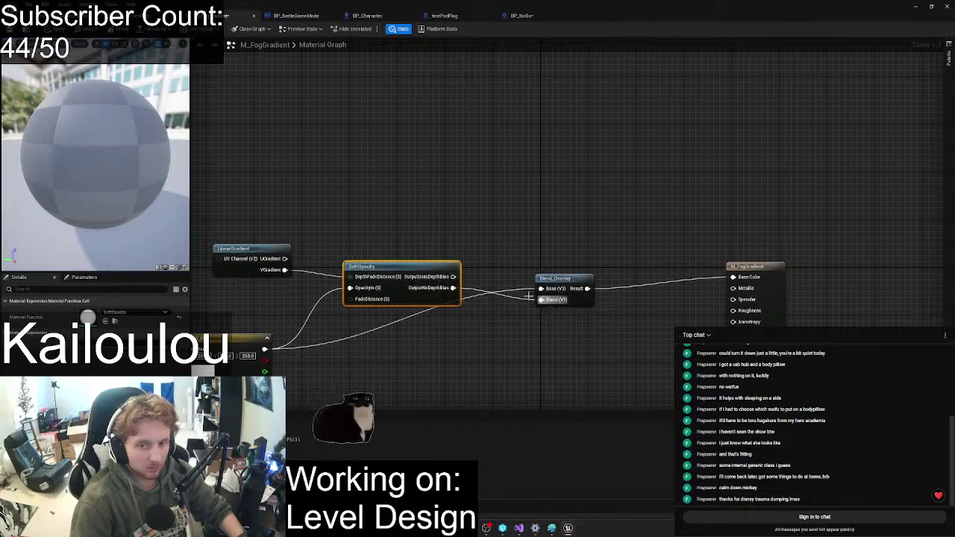
pyautogui.hotkey('ctrl', 's')
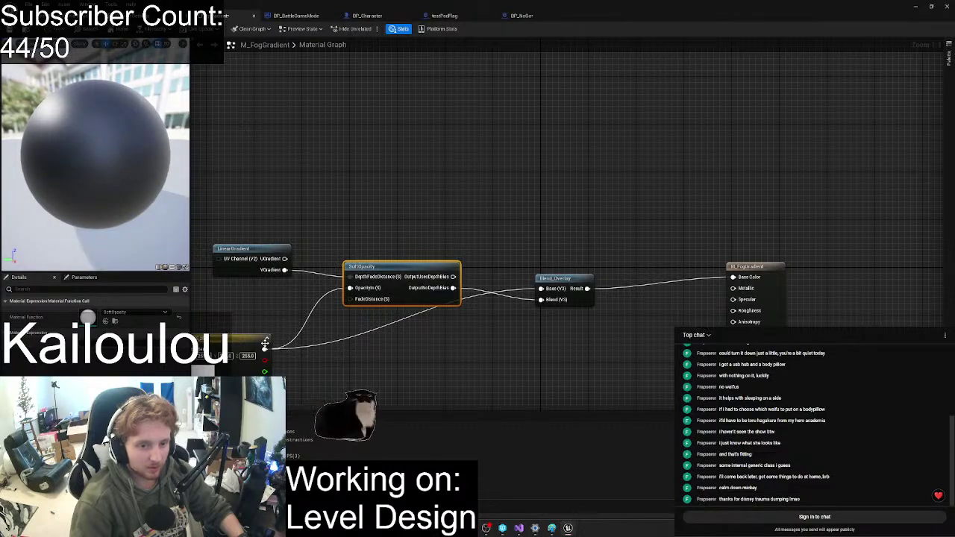
pyautogui.rightClick(266, 350)
pyautogui.click(318, 360)
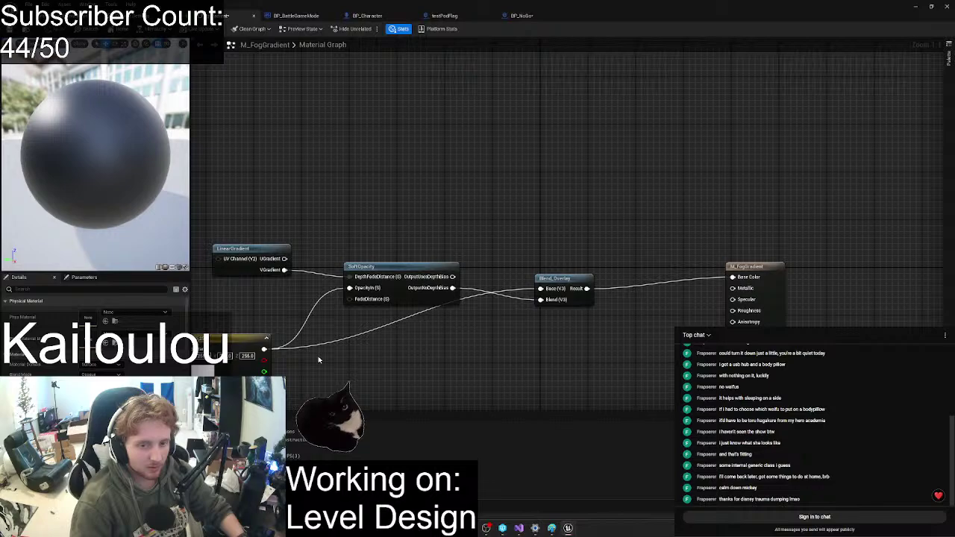
# - Break all SoftOpacity links, connect OutputNoDepthBias to Blend_Overlay's Blend and LinearGradient's UGradient to OpacityIn, and save the material
pyautogui.rightClick(349, 290)
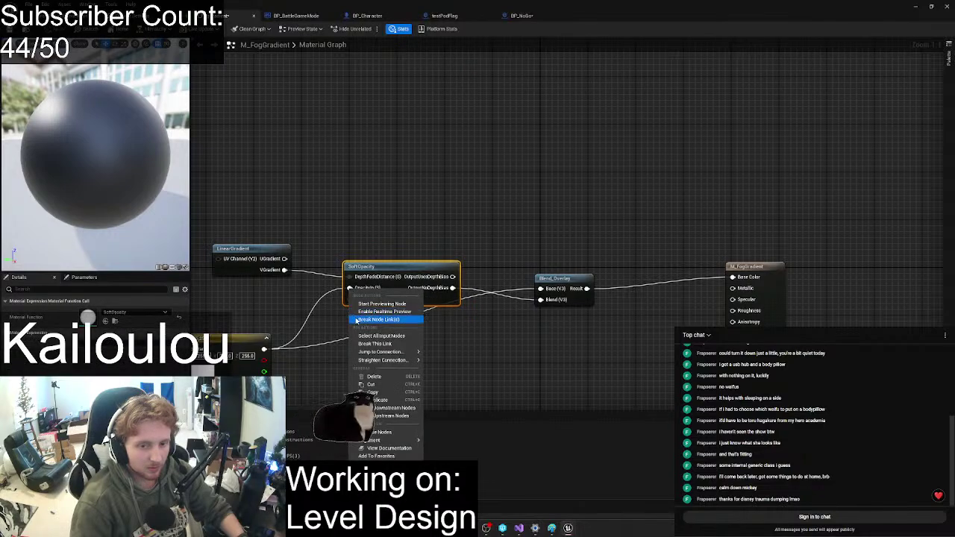
pyautogui.click(373, 311)
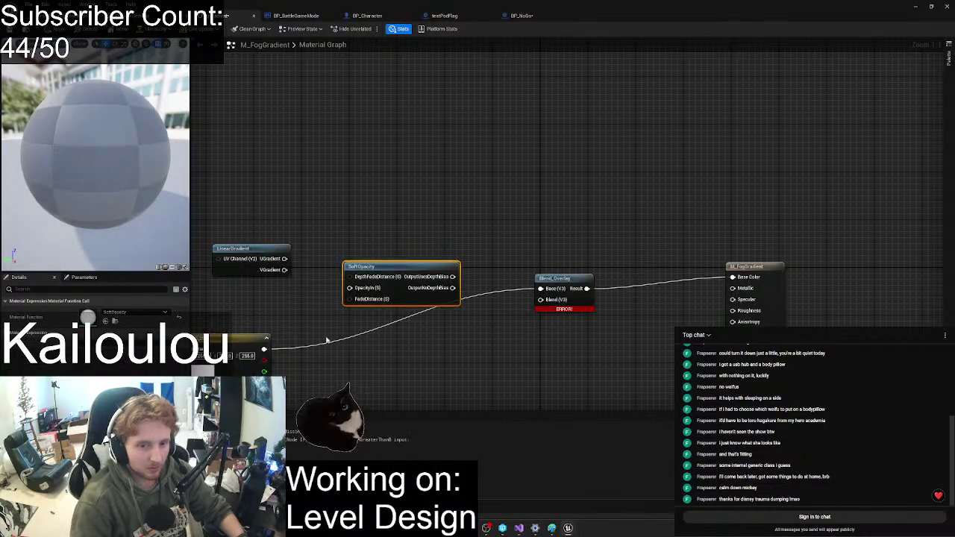
pyautogui.moveTo(453, 288); pyautogui.dragTo(541, 299)
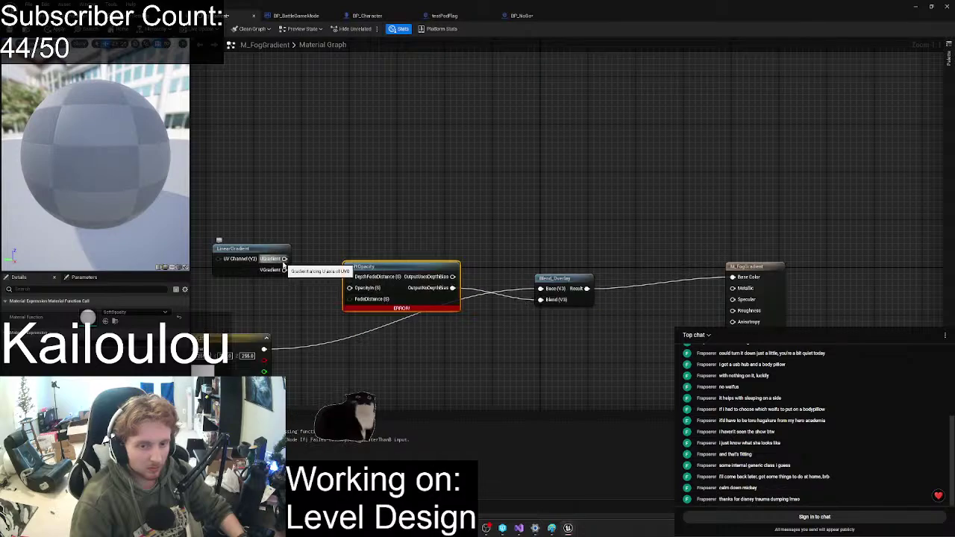
pyautogui.moveTo(285, 259); pyautogui.dragTo(370, 289)
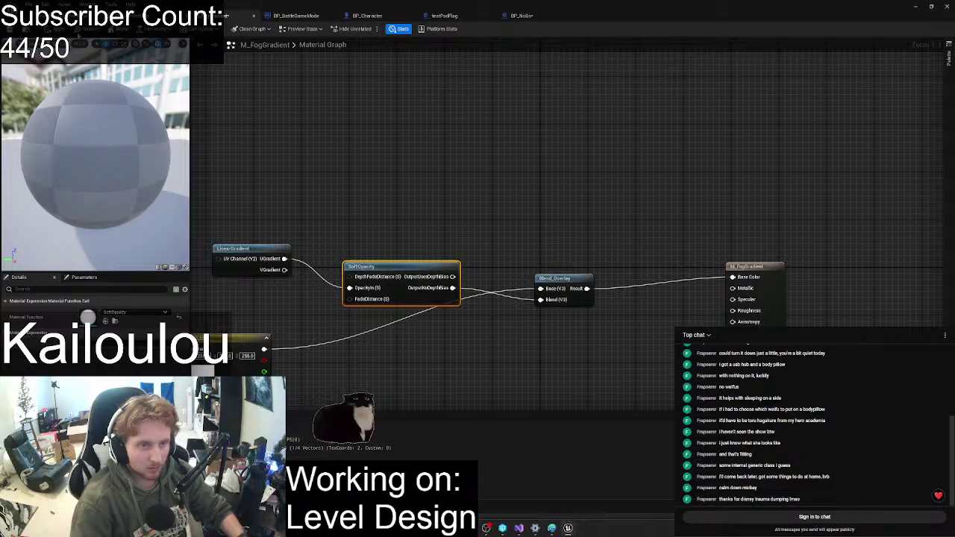
pyautogui.hotkey('ctrl', 's')
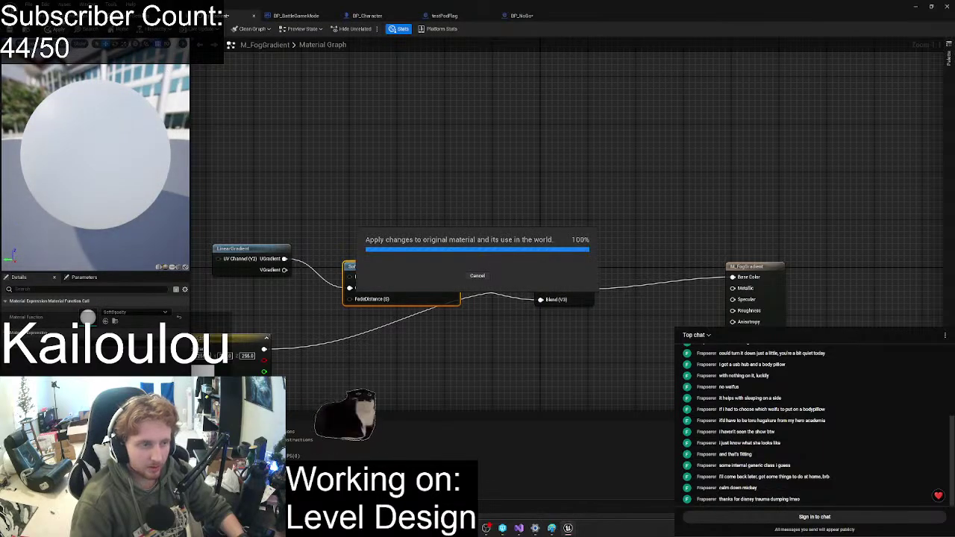
# - Switch to the level and select all blocks from BP_NoGo6 through BP_NoGo77 in the MapBounds folder
pyautogui.click(64, 15)
pyautogui.moveTo(382, 179); pyautogui.dragTo(418, 194, button='right')
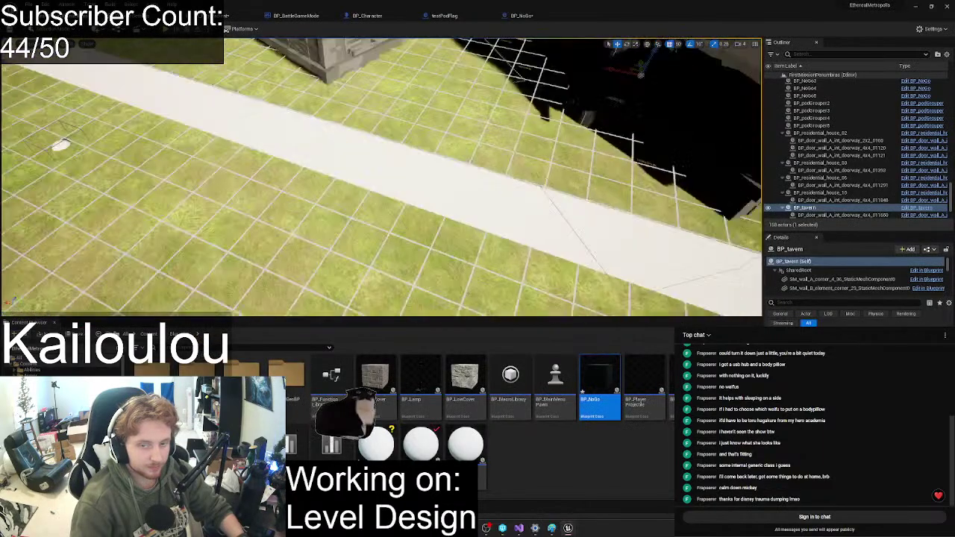
pyautogui.moveTo(426, 262); pyautogui.dragTo(407, 251, button='right')
pyautogui.click(401, 279)
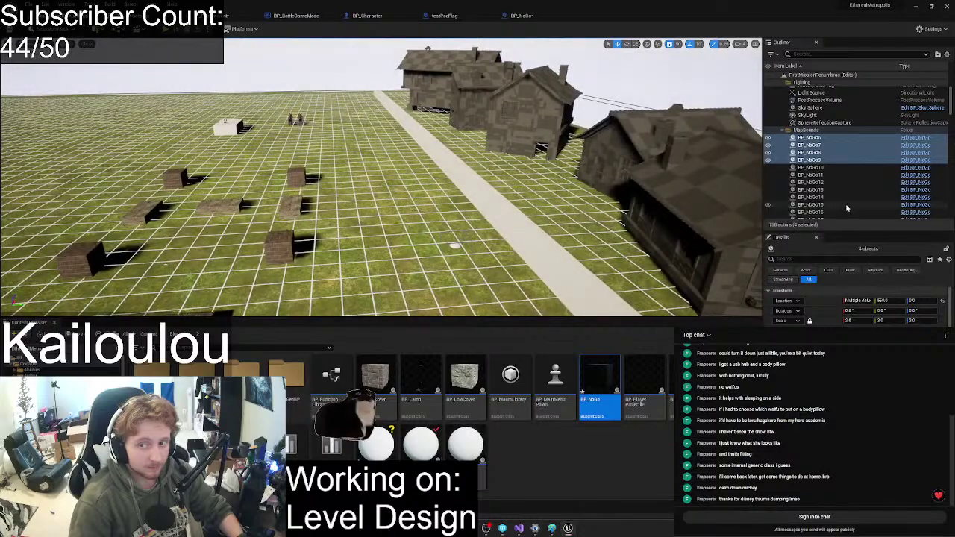
pyautogui.scroll(-15, 846, 209)
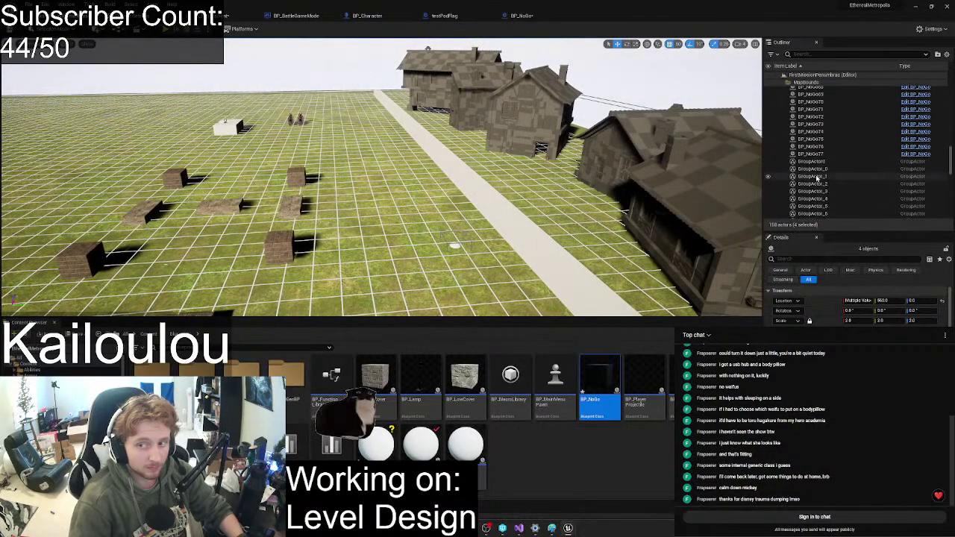
pyautogui.keyDown('shift'); pyautogui.click(810, 154); pyautogui.keyUp('shift')
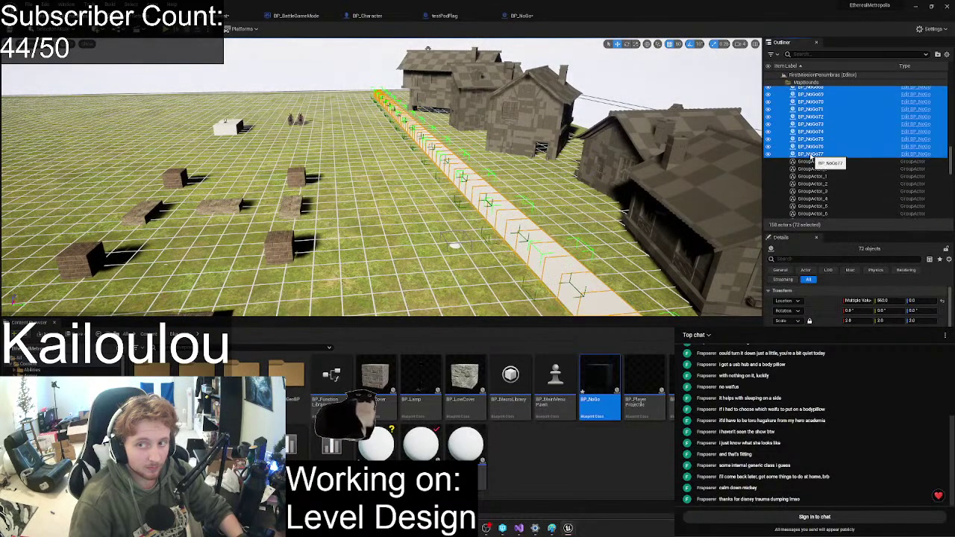
pyautogui.scroll(-2, 811, 154)
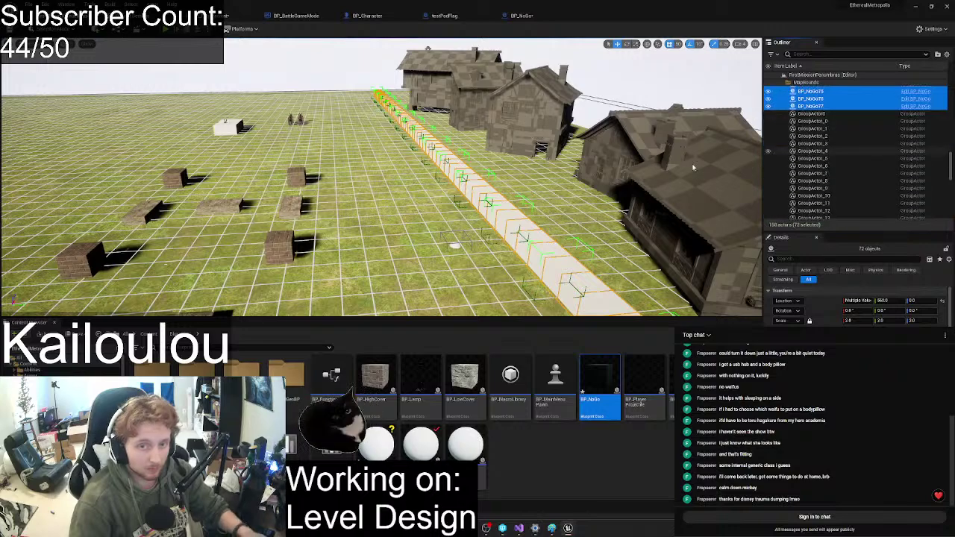
pyautogui.press('Delete')
pyautogui.press('Return')
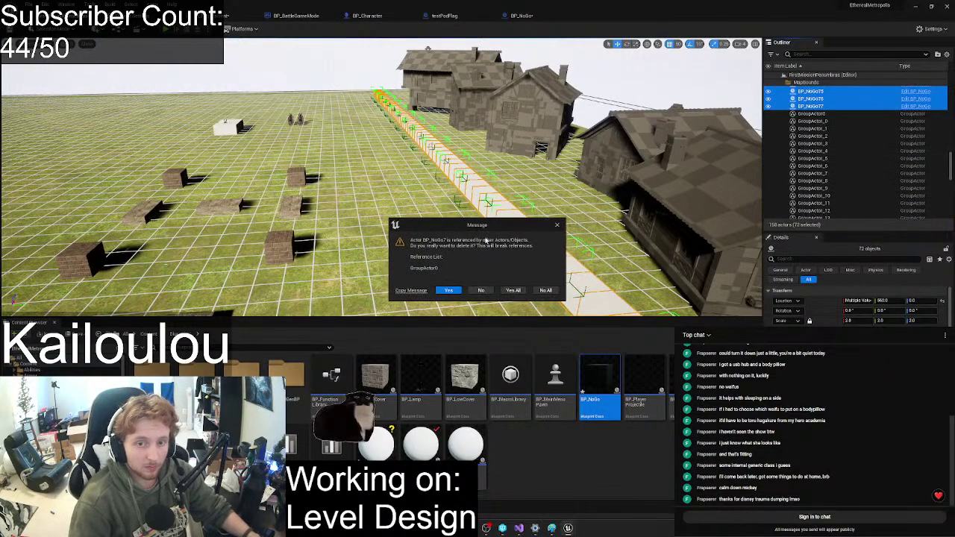
pyautogui.click(545, 289)
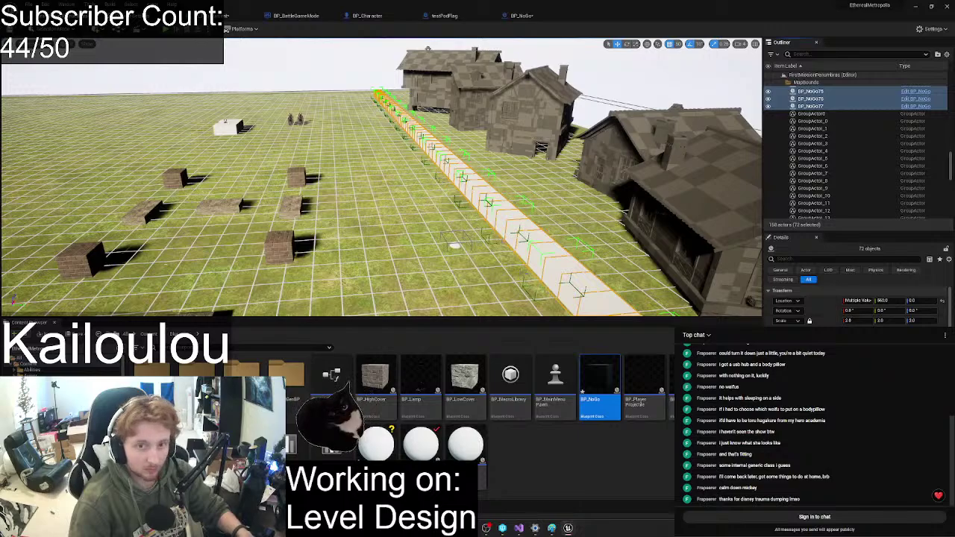
# - Frame the selected row of BP_NoGo blocks and examine its end beside the corner house
pyautogui.press('f')
pyautogui.moveTo(448, 179); pyautogui.dragTo(366, 170, button='right')
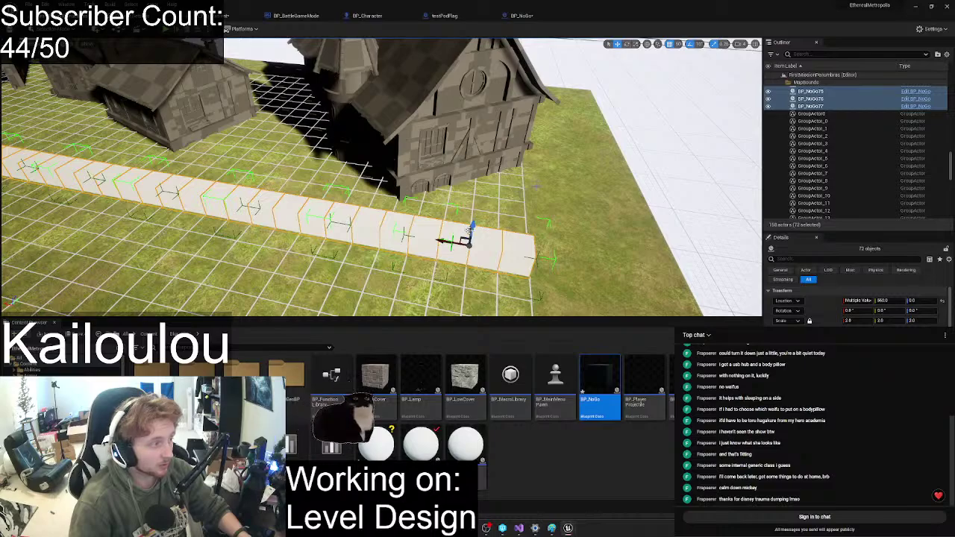
pyautogui.moveTo(536, 187); pyautogui.dragTo(507, 205, button='right')
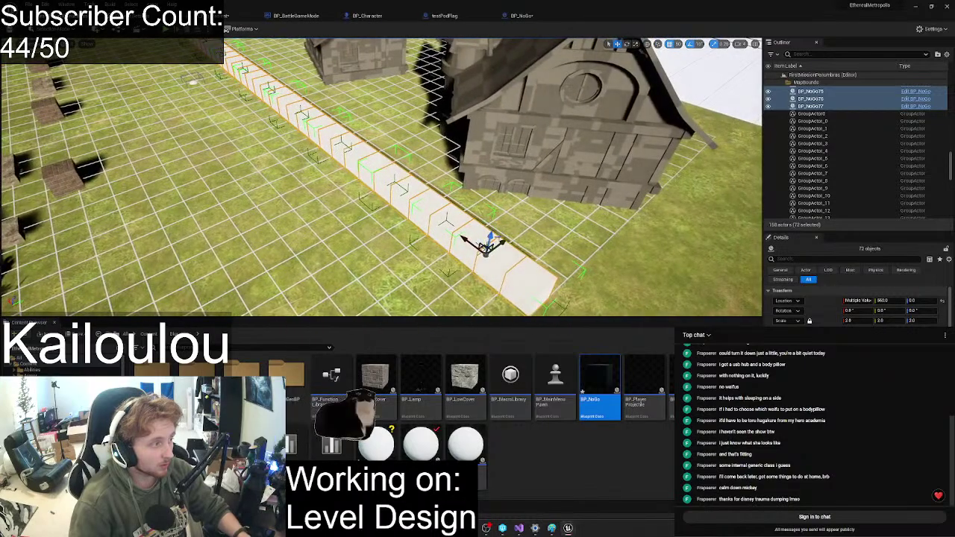
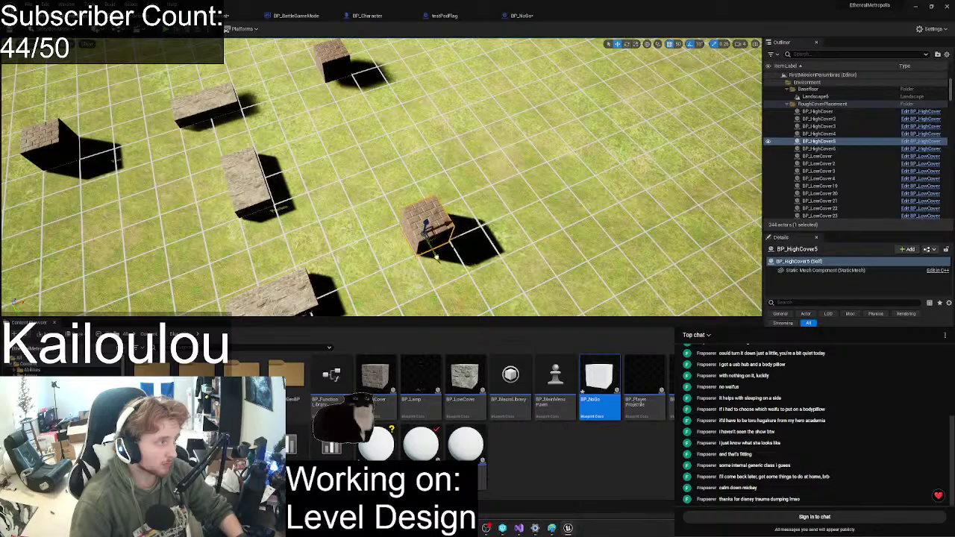
# - Shift the BP_LowCover19 and BP_LowCover20 pair and the BP_HighCover2 block slightly to line them up with the grid
pyautogui.moveTo(435, 254); pyautogui.dragTo(448, 238, button='right')
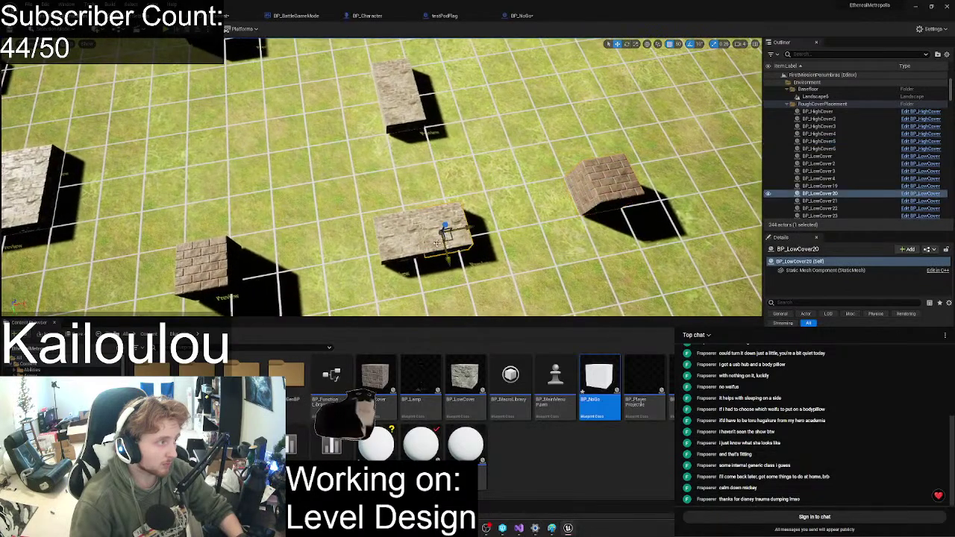
pyautogui.keyDown('ctrl'); pyautogui.click(446, 248); pyautogui.keyUp('ctrl')
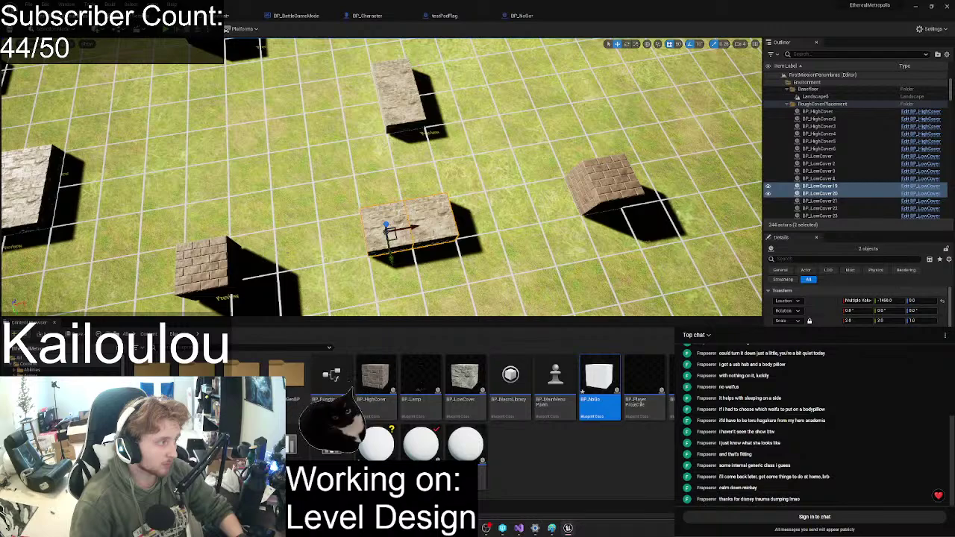
pyautogui.click(238, 273)
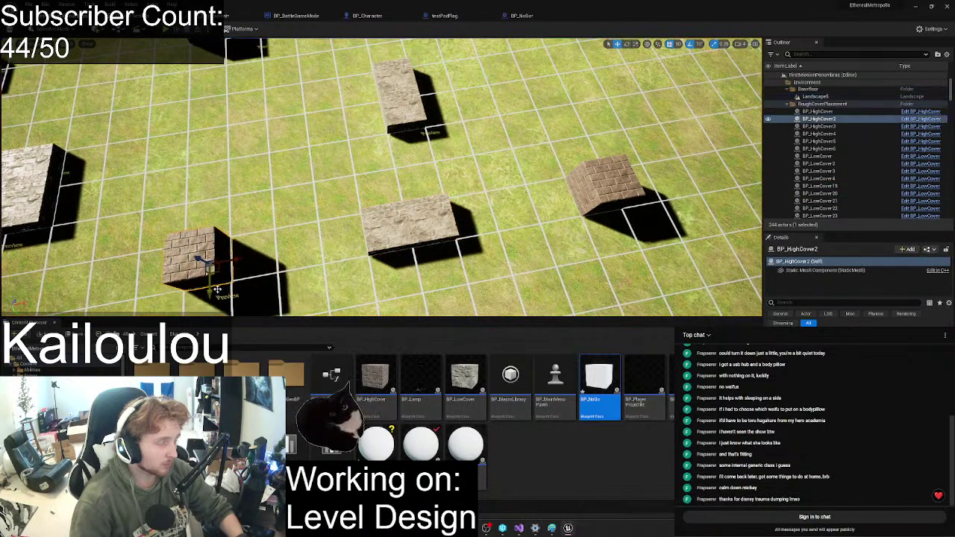
# - Turn the BP_Famulsuan deer to face the opposite way and duplicate it three times to form a pack of four on open grass
pyautogui.press('a')
pyautogui.moveTo(217, 290); pyautogui.dragTo(134, 288, button='right')
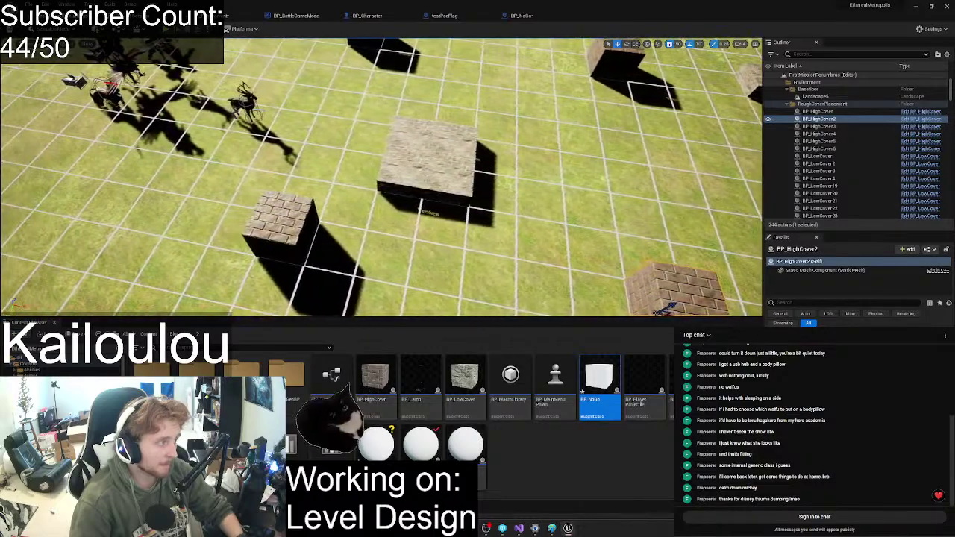
pyautogui.moveTo(261, 280); pyautogui.dragTo(306, 265, button='right')
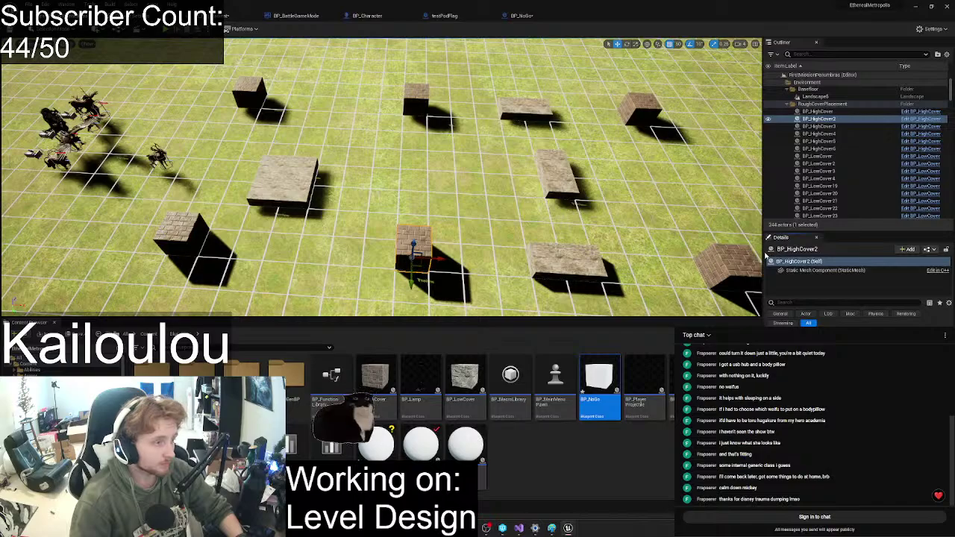
pyautogui.moveTo(701, 250); pyautogui.dragTo(750, 224, button='right')
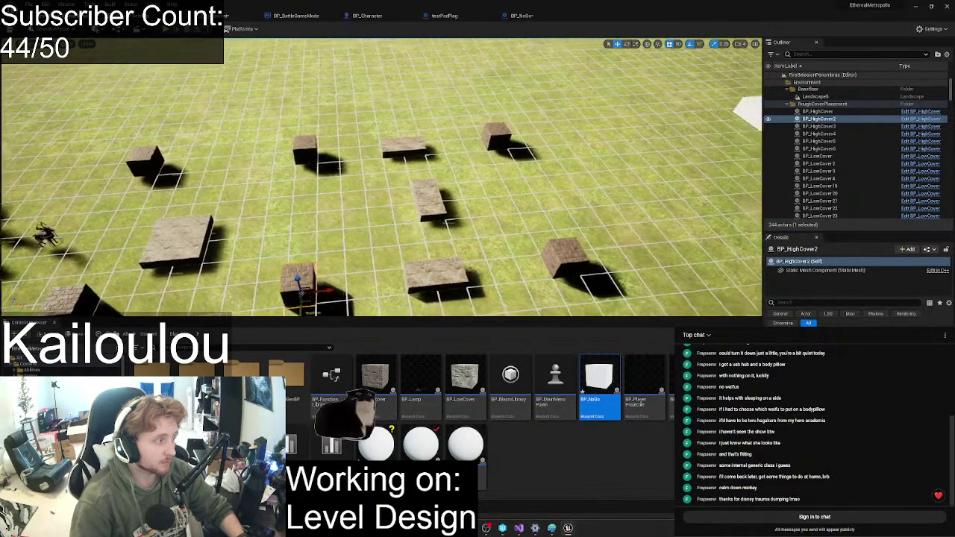
pyautogui.moveTo(418, 238); pyautogui.dragTo(358, 246, button='right')
pyautogui.click(418, 239)
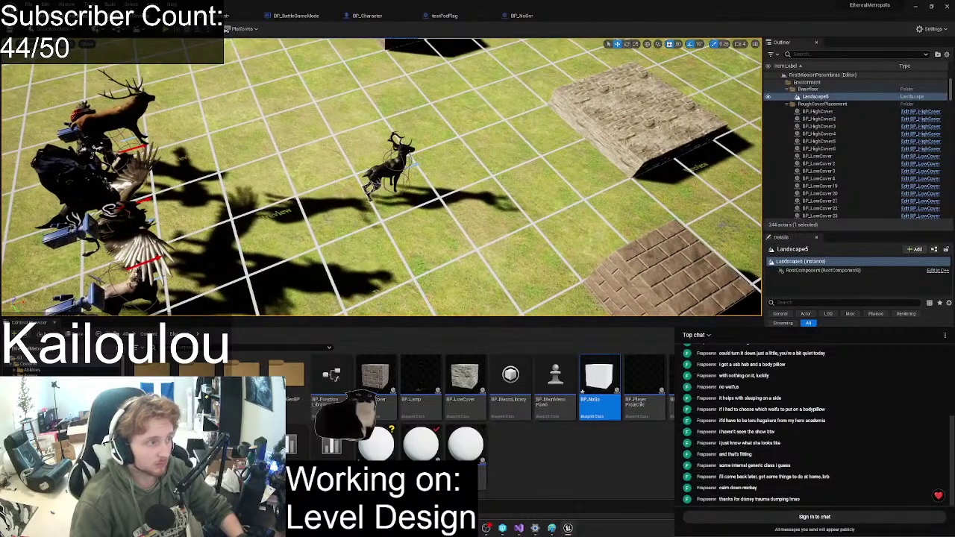
pyautogui.click(394, 174)
pyautogui.press('e')
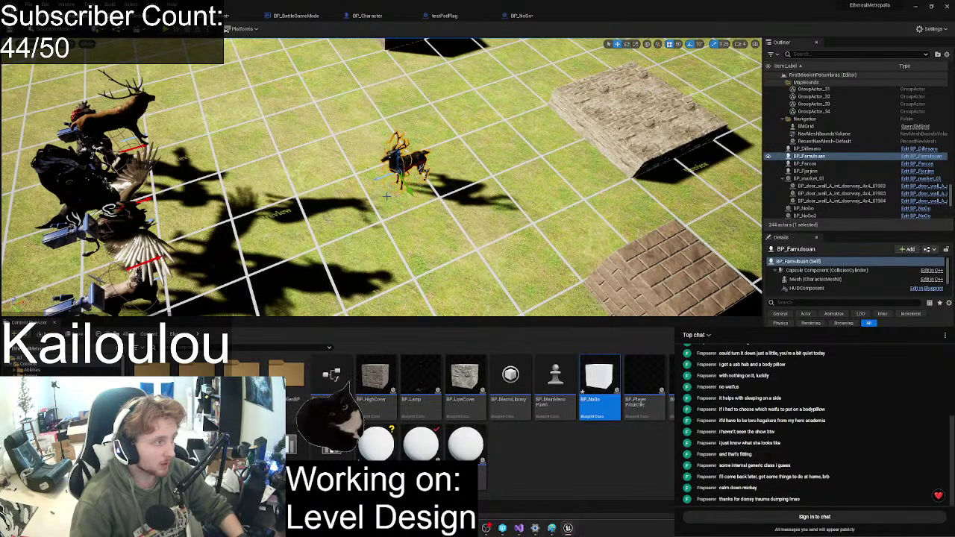
pyautogui.moveTo(415, 167)
pyautogui.keyDown('shift'); pyautogui.mouseDown()
pyautogui.moveTo(608, 119)
pyautogui.moveTo(403, 177)
pyautogui.mouseUp(); pyautogui.keyUp('shift')
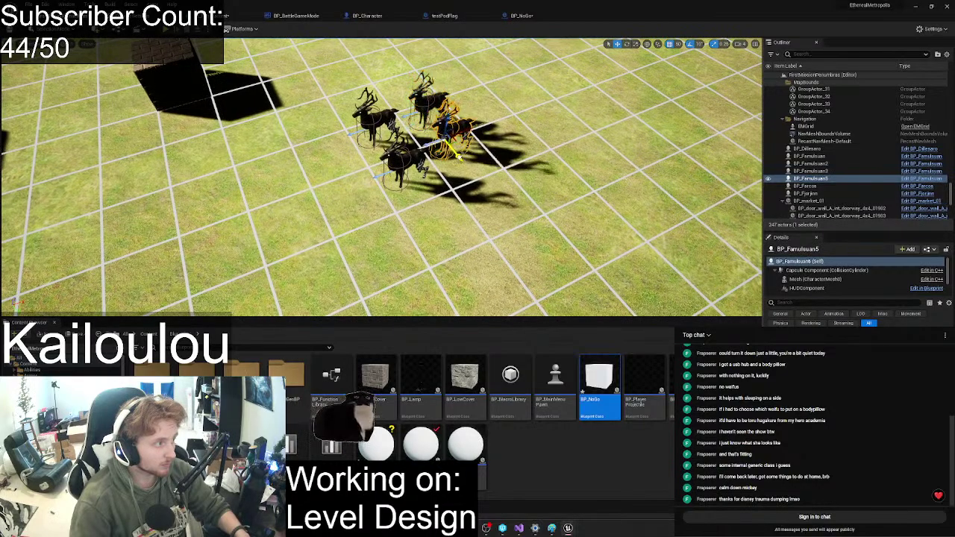
# - Play-test the level and move the party, including the Player Character, Farcos and Fjorjinn, forward between the cover blocks
pyautogui.moveTo(466, 166); pyautogui.dragTo(373, 45, button='right')
pyautogui.press('w')
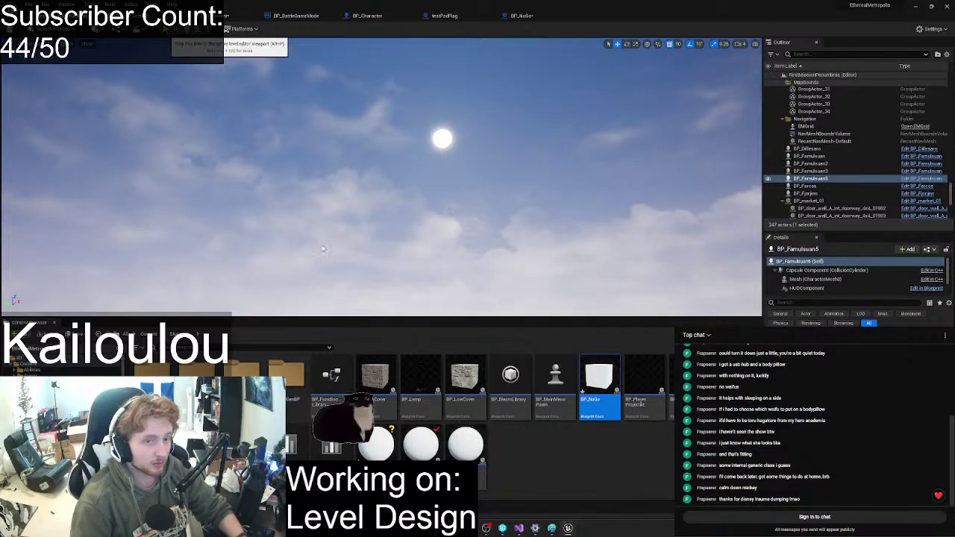
pyautogui.hotkey('alt', 'p')
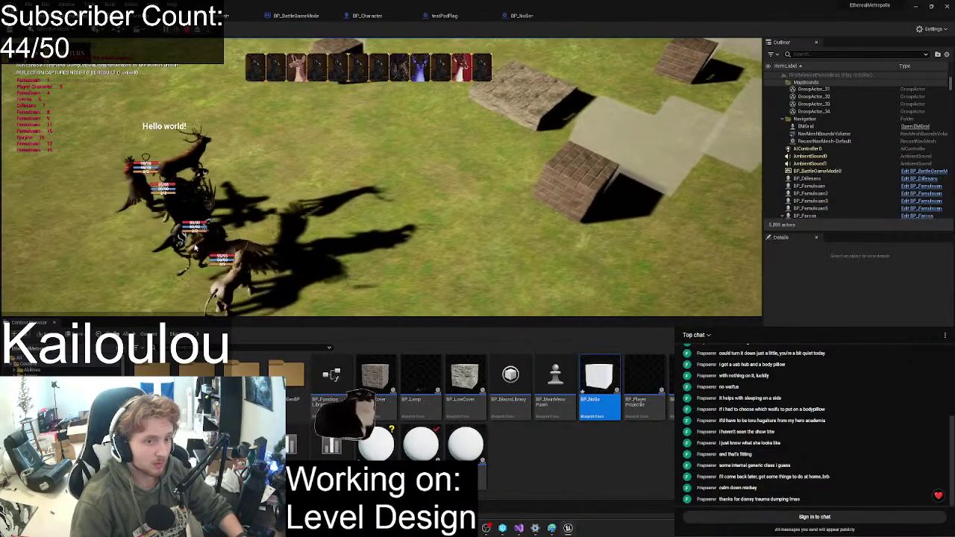
pyautogui.click(181, 303)
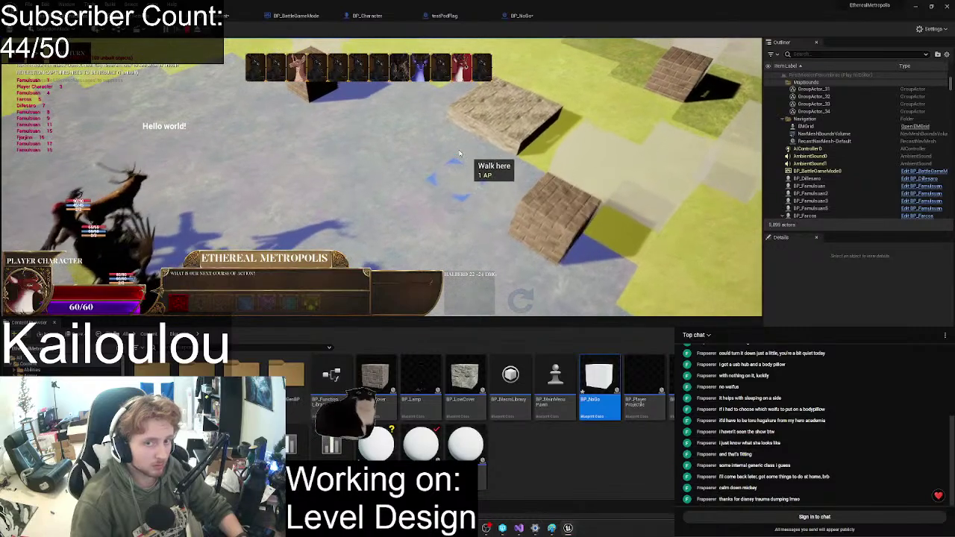
pyautogui.click(472, 146)
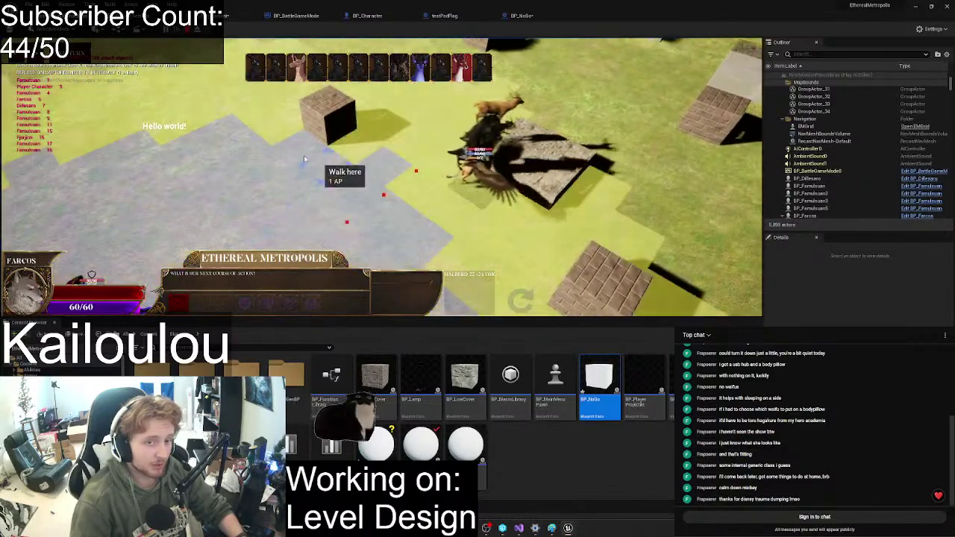
pyautogui.click(304, 159)
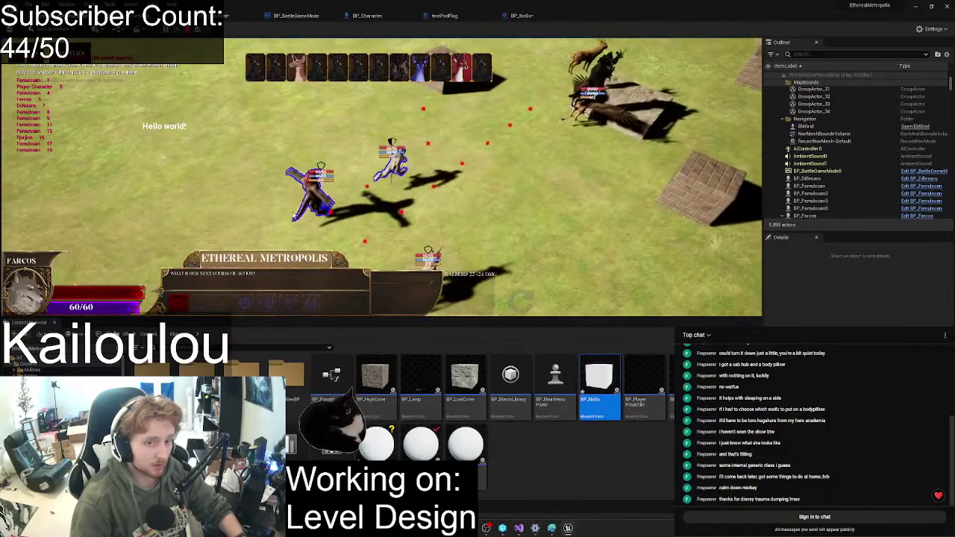
pyautogui.click(180, 304)
pyautogui.click(414, 204)
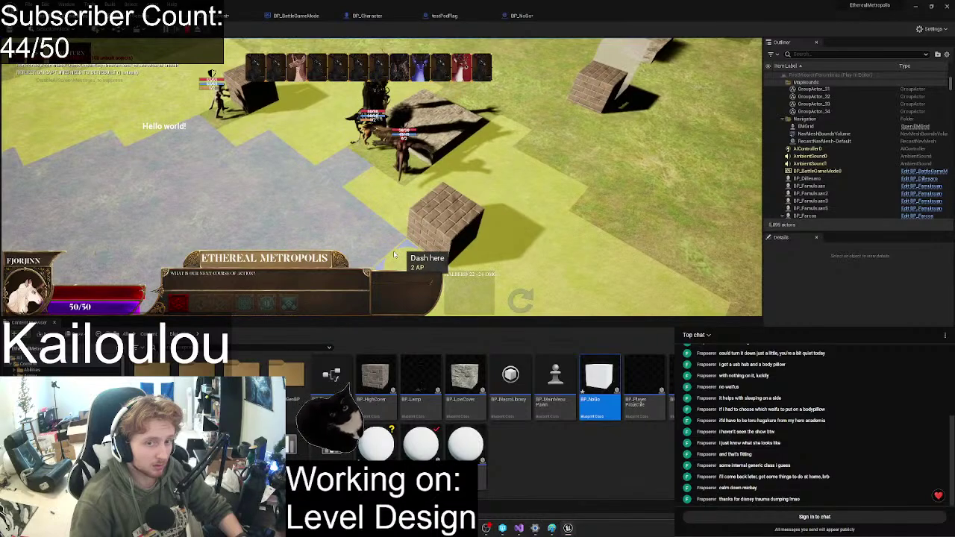
pyautogui.click(395, 254)
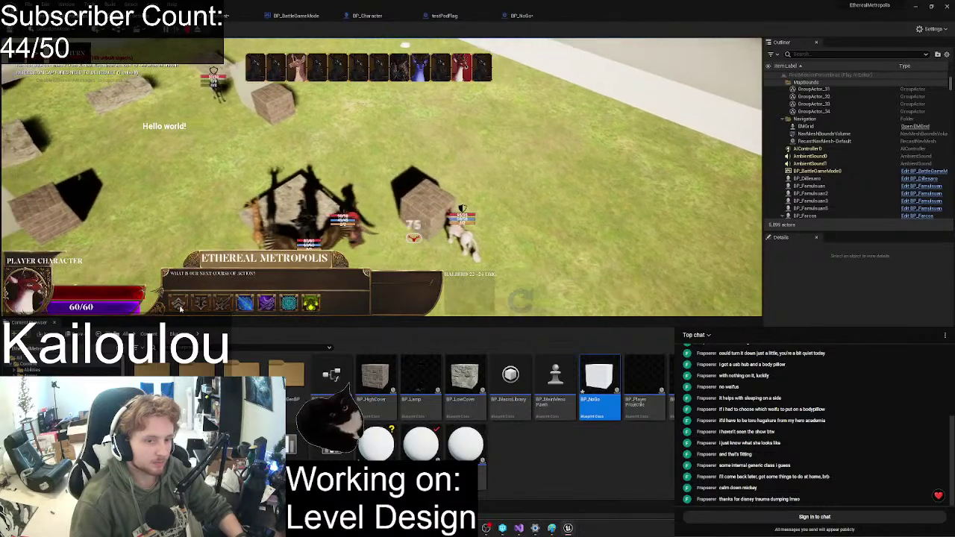
# - Play another round moving the party past the cover, fire the Player Character's Crossbow at the enemy and end the play-test
pyautogui.click(179, 304)
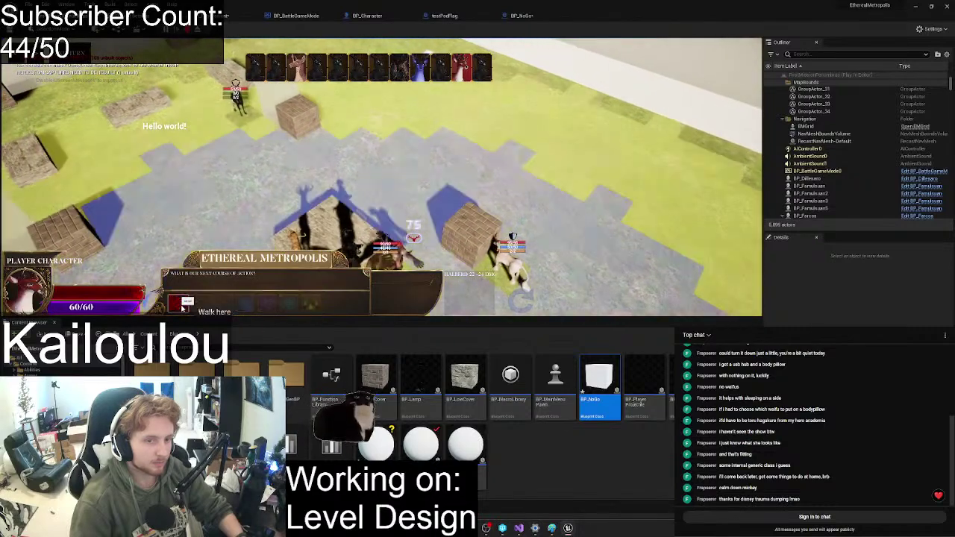
pyautogui.click(310, 148)
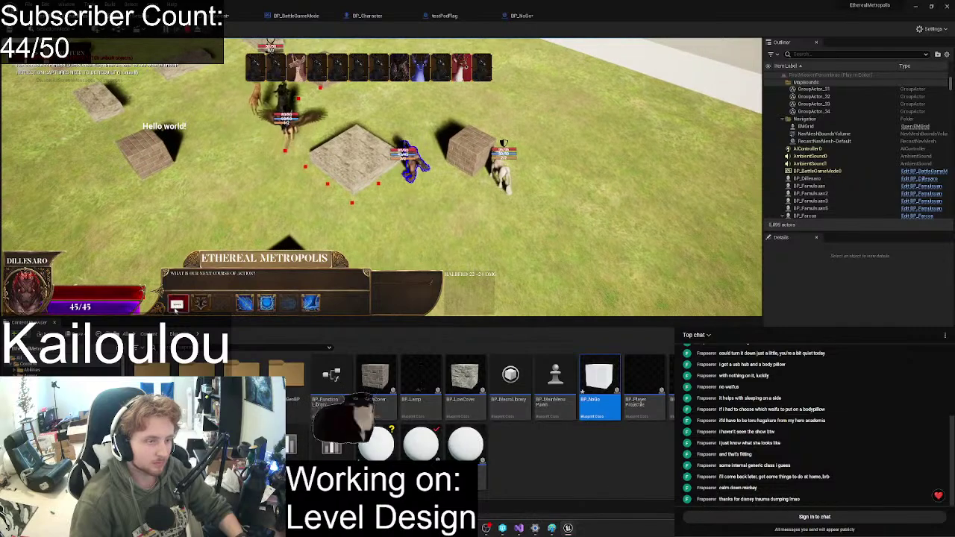
pyautogui.click(168, 179)
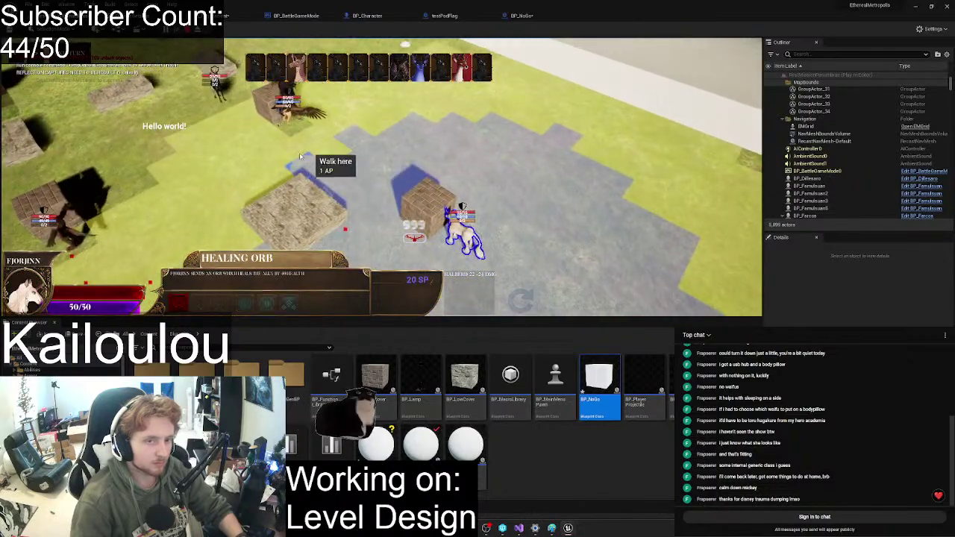
pyautogui.click(354, 239)
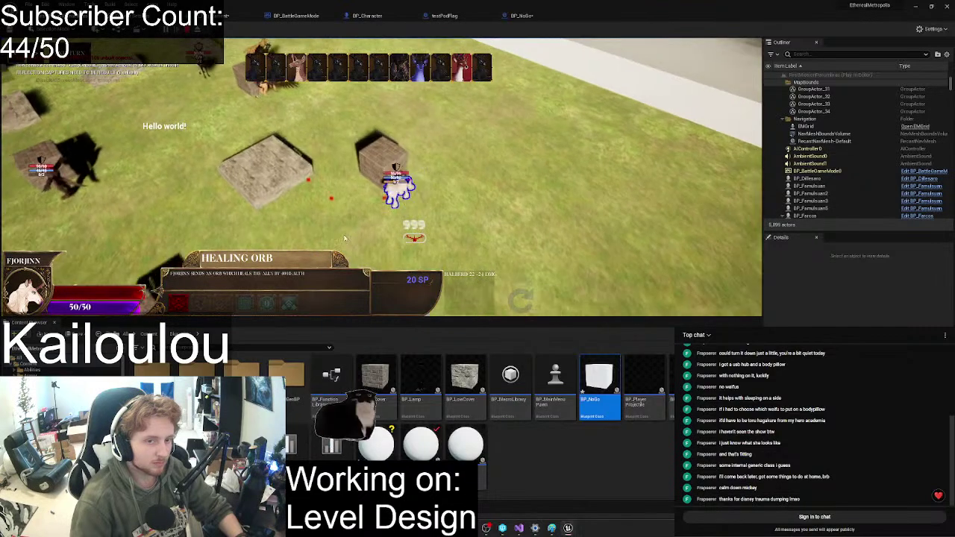
pyautogui.click(185, 308)
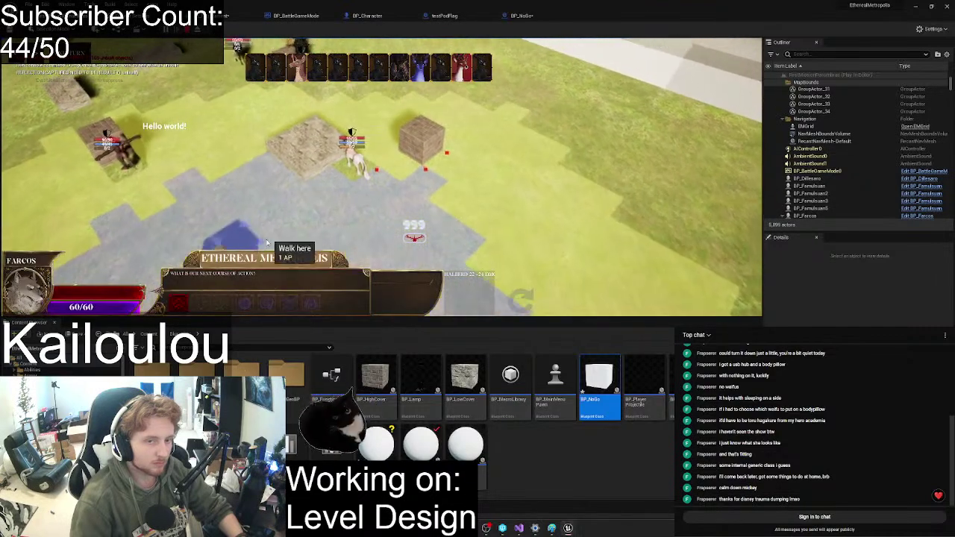
pyautogui.click(252, 221)
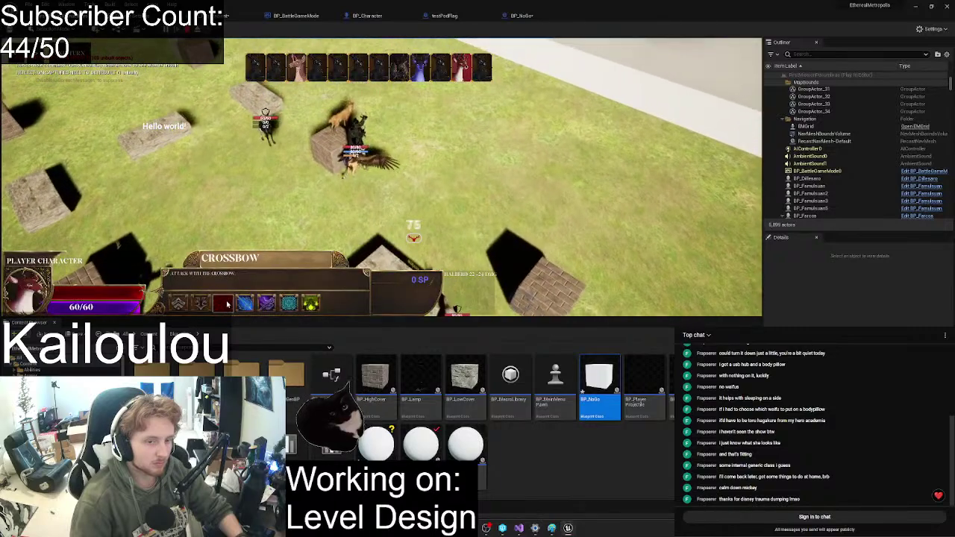
pyautogui.click(270, 140)
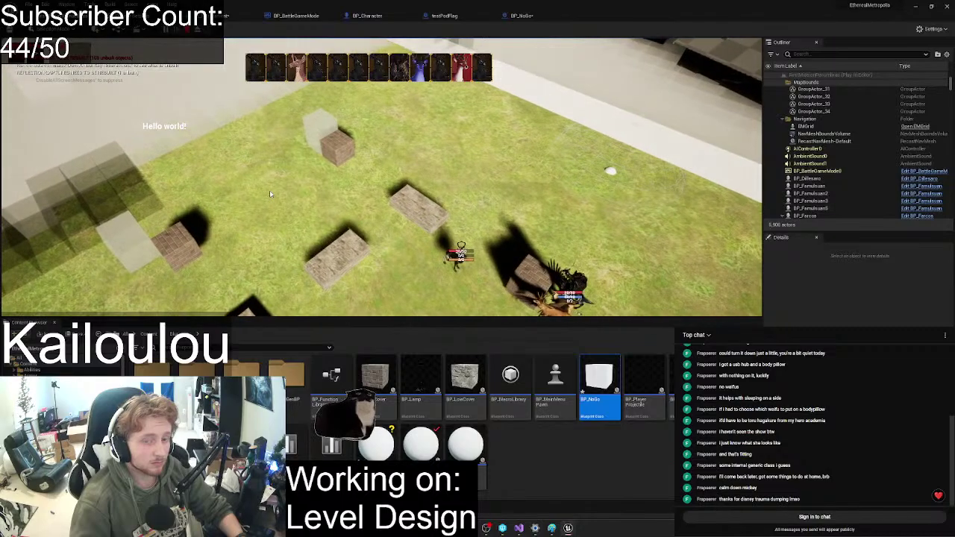
pyautogui.press('Escape')
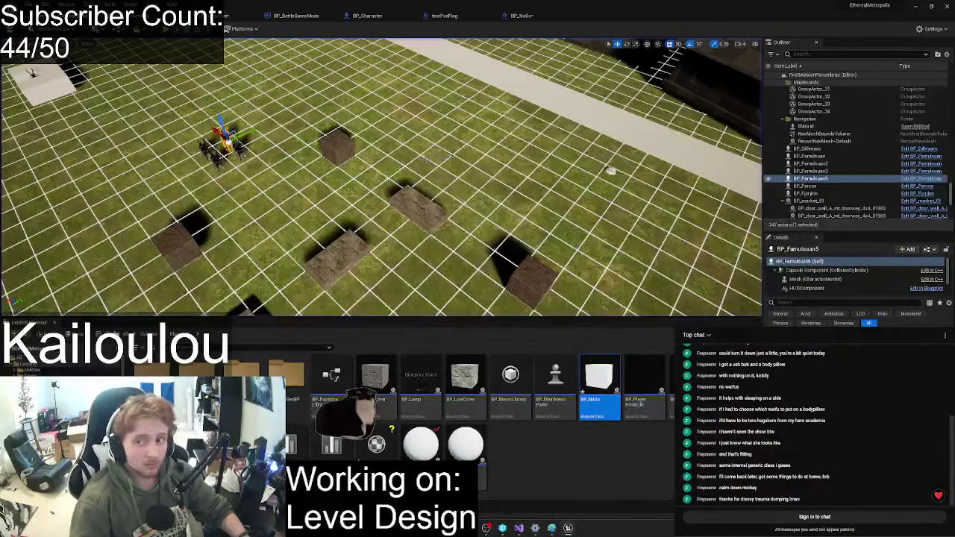
# - Try to select the whole boundary row through GroupActor_0 to GroupActor_19 in the MapBounds folder
pyautogui.moveTo(268, 194); pyautogui.dragTo(376, 138, button='right')
pyautogui.scroll(3, 810, 104)
pyautogui.scroll(5, 809, 104)
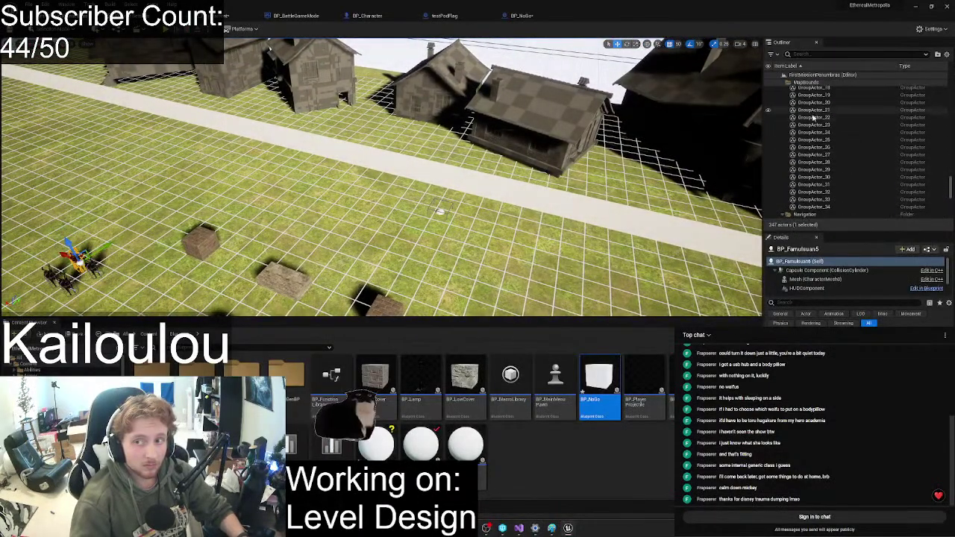
pyautogui.scroll(6, 819, 112)
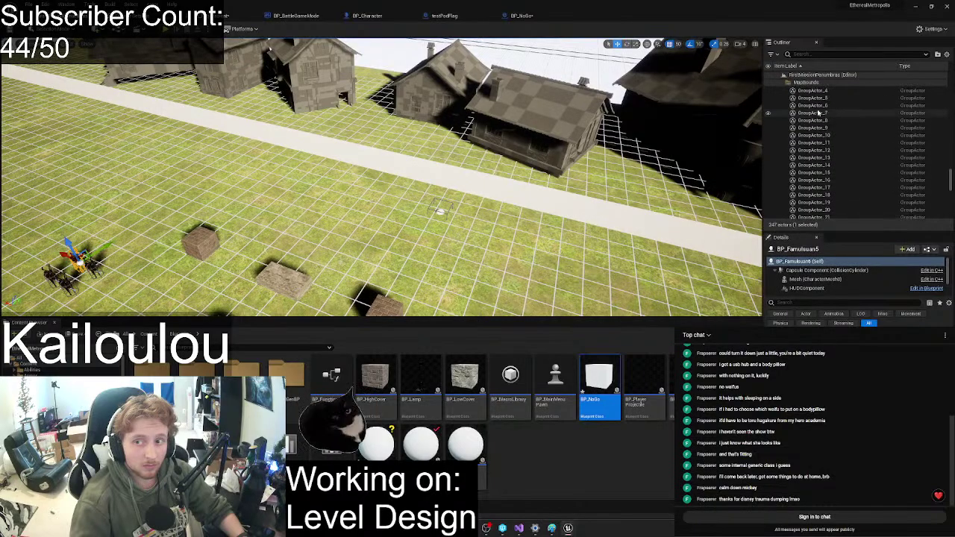
pyautogui.click(818, 120)
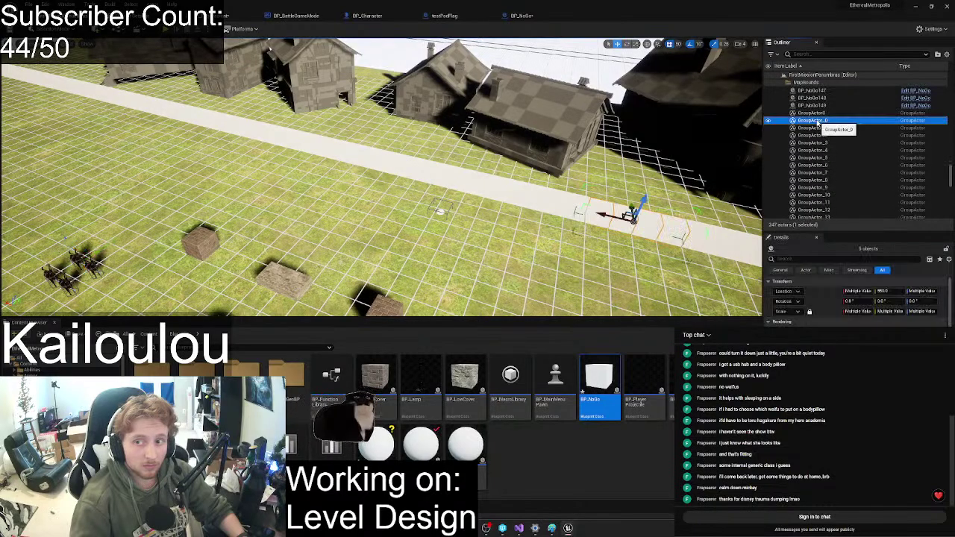
pyautogui.scroll(-2, 818, 123)
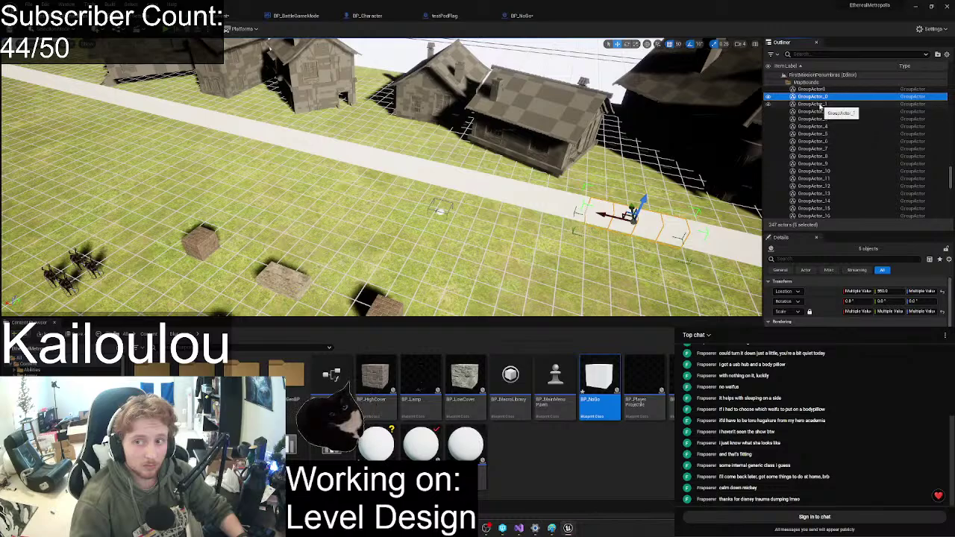
pyautogui.keyDown('shift'); pyautogui.click(818, 187); pyautogui.keyUp('shift')
pyautogui.moveTo(621, 152); pyautogui.dragTo(698, 155, button='right')
pyautogui.keyDown('shift'); pyautogui.click(825, 194); pyautogui.keyUp('shift')
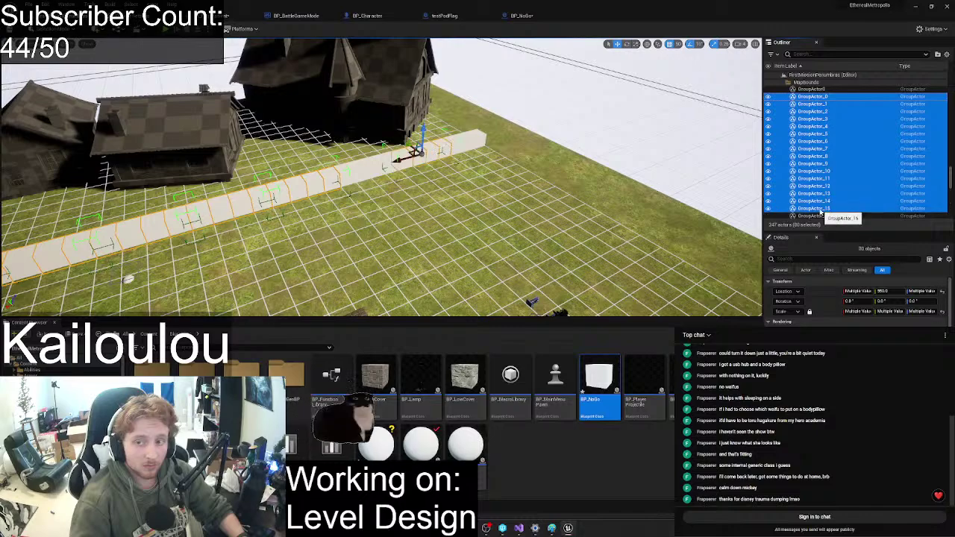
pyautogui.keyDown('shift'); pyautogui.click(819, 217); pyautogui.keyUp('shift')
pyautogui.scroll(-3, 818, 216)
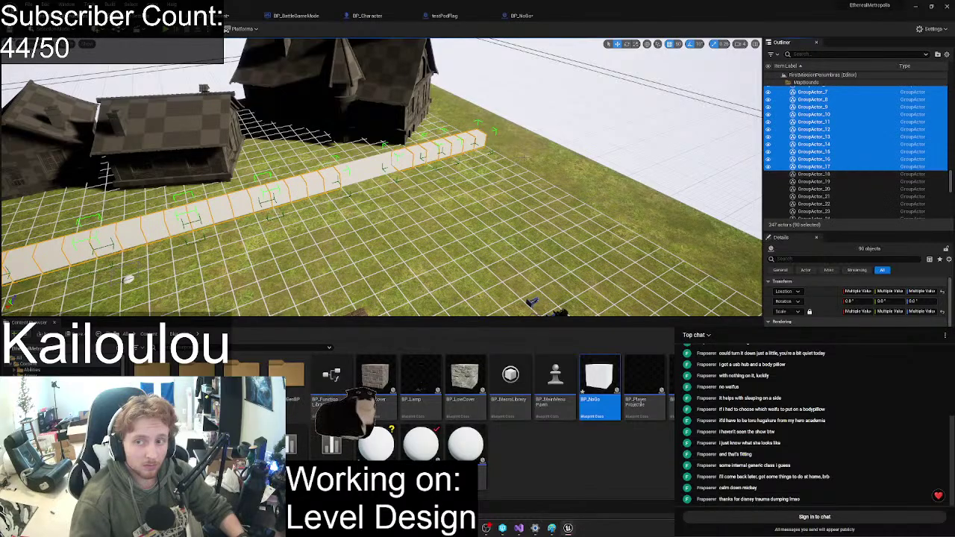
pyautogui.press('f')
pyautogui.moveTo(375, 158); pyautogui.dragTo(301, 174, button='right')
pyautogui.scroll(1, 633, 79)
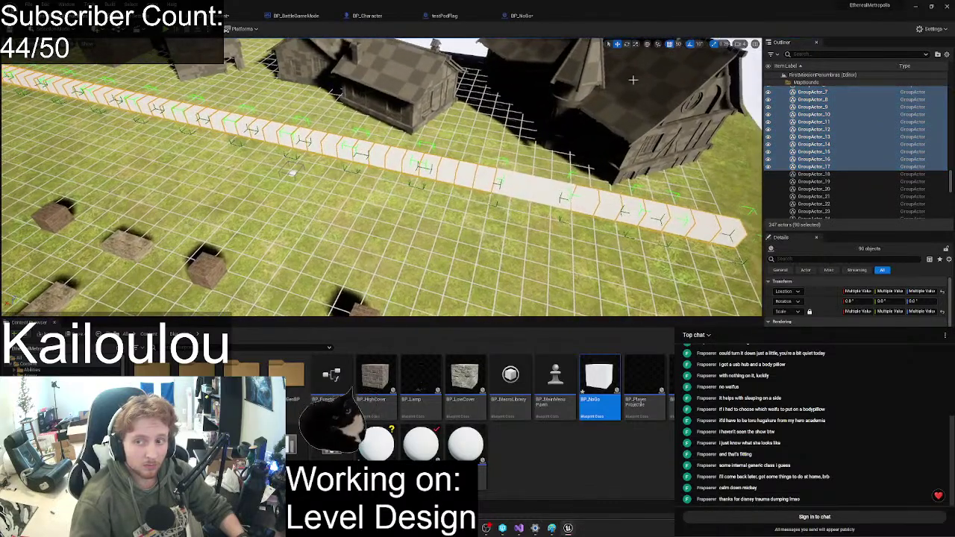
pyautogui.keyDown('ctrl'); pyautogui.click(830, 174); pyautogui.keyUp('ctrl')
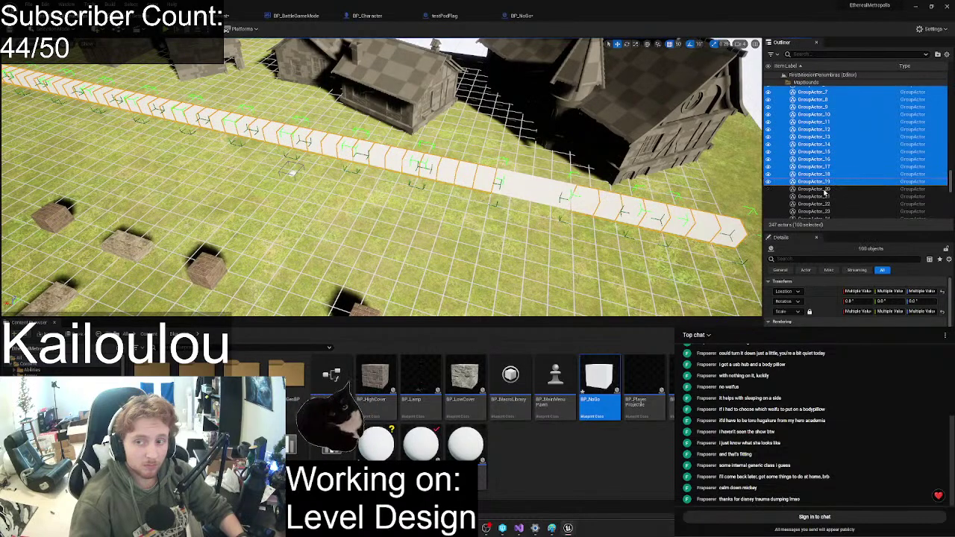
# - Select the boundary row blocks from BP_NoGo6 through BP_NoGo77 in the MapBounds folder
pyautogui.click(566, 202)
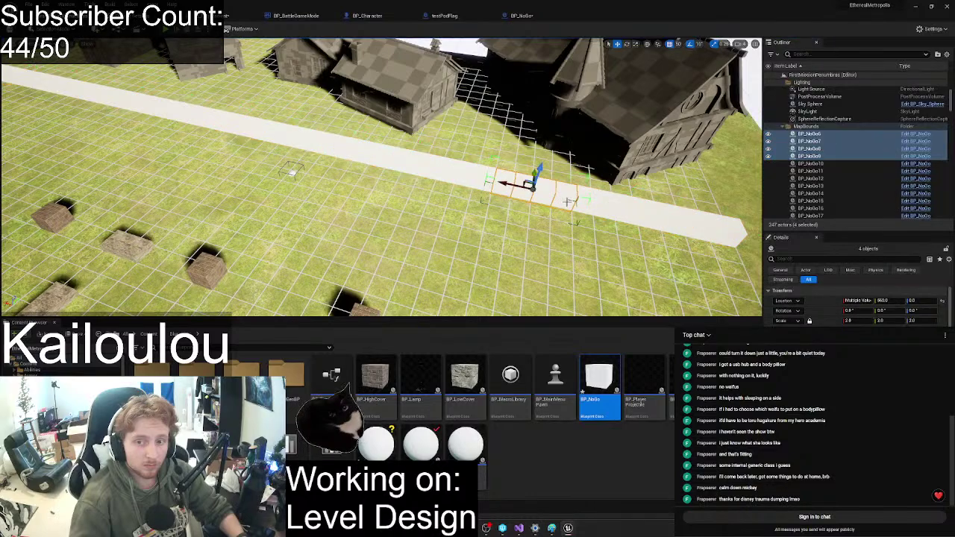
pyautogui.moveTo(565, 202); pyautogui.dragTo(683, 177, button='right')
pyautogui.scroll(-6, 874, 154)
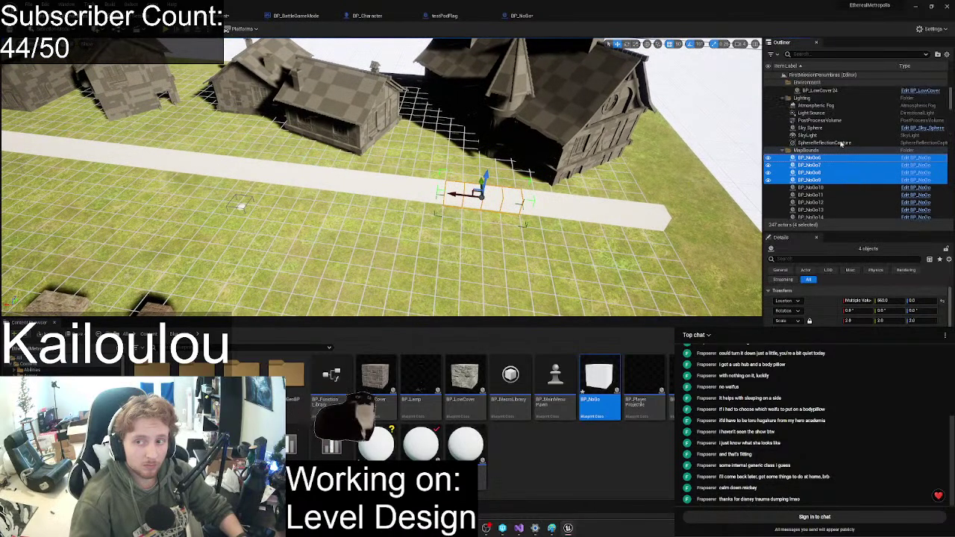
pyautogui.scroll(-11, 815, 181)
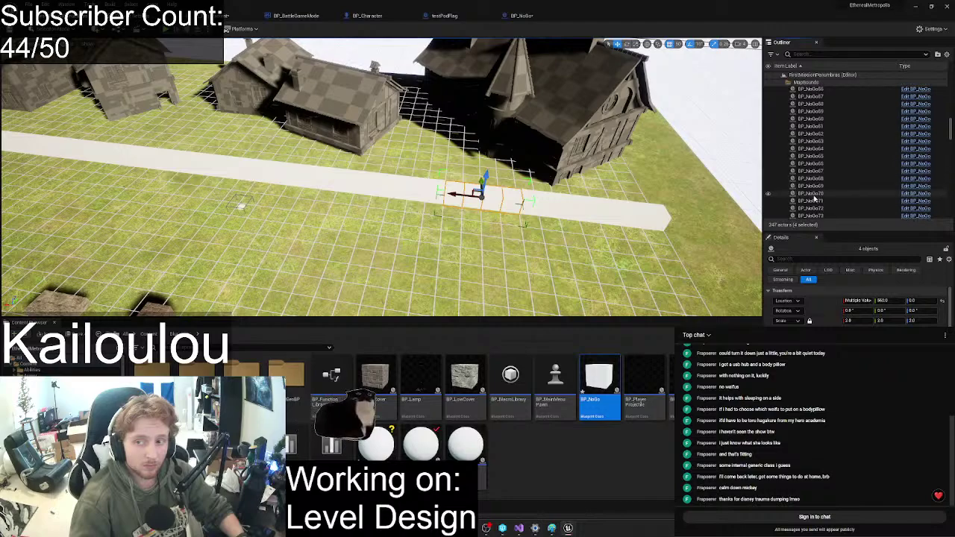
pyautogui.keyDown('shift'); pyautogui.click(814, 200); pyautogui.keyUp('shift')
pyautogui.scroll(-3, 813, 200)
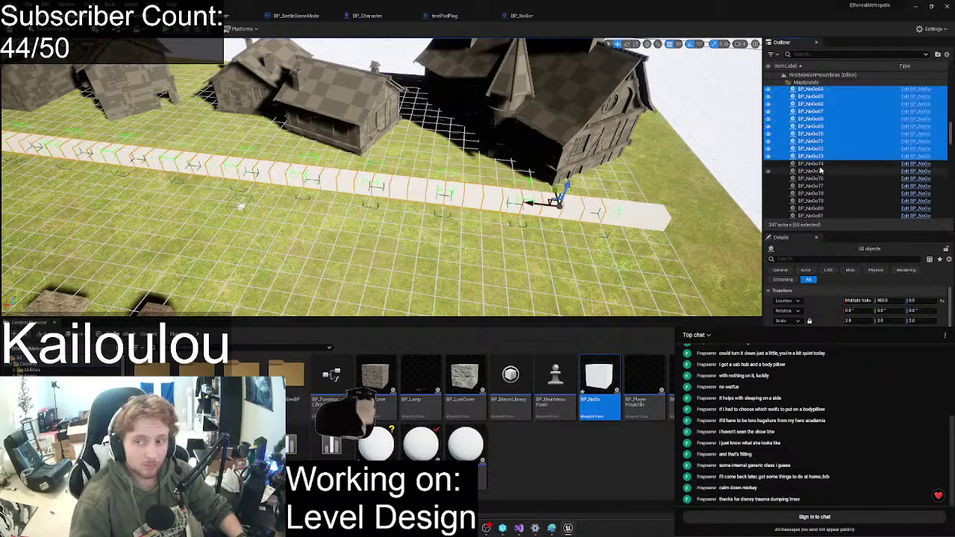
pyautogui.hotkey('shift', 'Down')
pyautogui.hotkey('shift', 'Down')
pyautogui.hotkey('shift', 'Down')
pyautogui.hotkey('shift', 'Down')
# - Group the selected BP_NoGo blocks and move the row away from the houses toward the cover, to about Y -460
pyautogui.moveTo(522, 186); pyautogui.dragTo(396, 194, button='right')
pyautogui.moveTo(447, 171); pyautogui.dragTo(335, 127, button='right')
pyautogui.hotkey('ctrl', 'g')
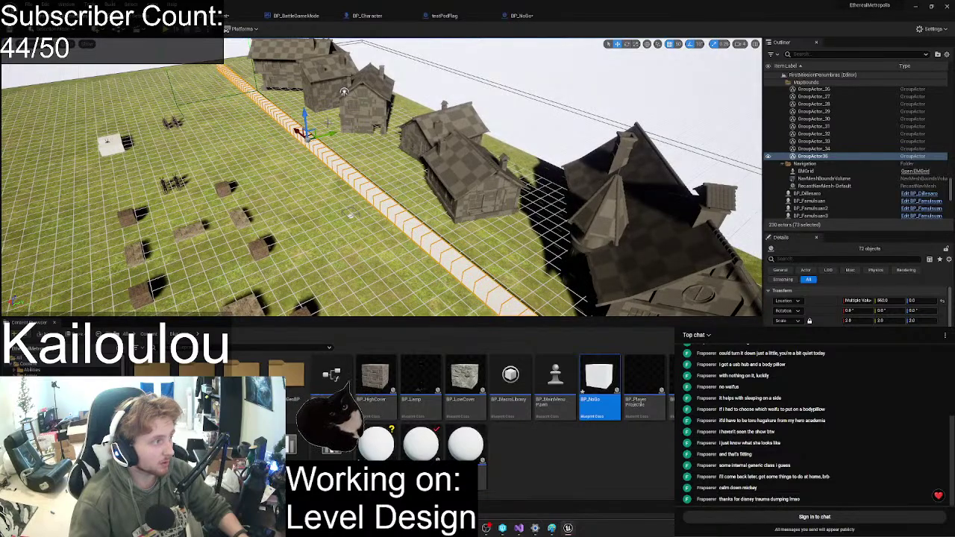
pyautogui.moveTo(328, 132); pyautogui.dragTo(288, 152)
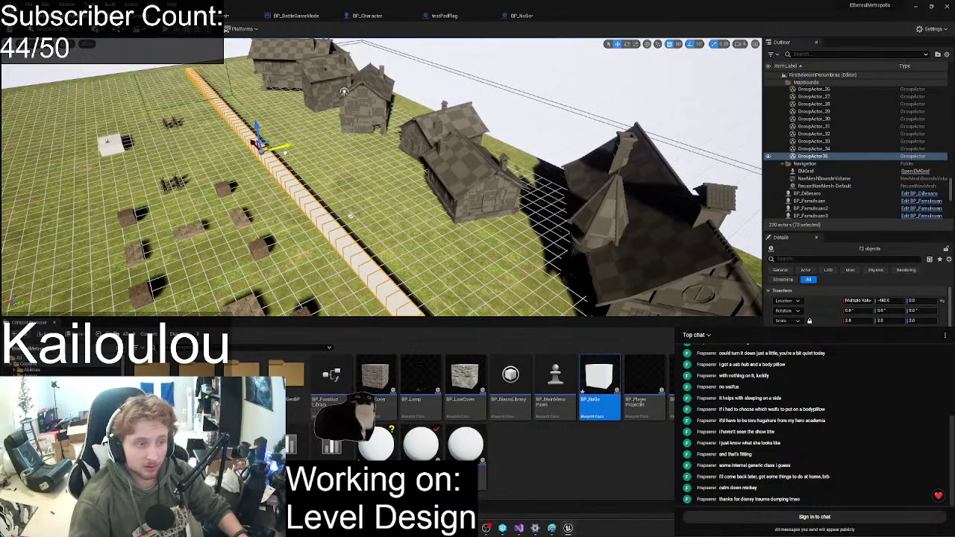
# - Duplicate the BP_NoGo row and place the copy on the opposite side of the cover blocks, at about Y -3660
pyautogui.moveTo(285, 152); pyautogui.dragTo(278, 122, button='right')
pyautogui.moveTo(334, 58); pyautogui.dragTo(418, 73, button='right')
pyautogui.hotkey('ctrl', 'd')
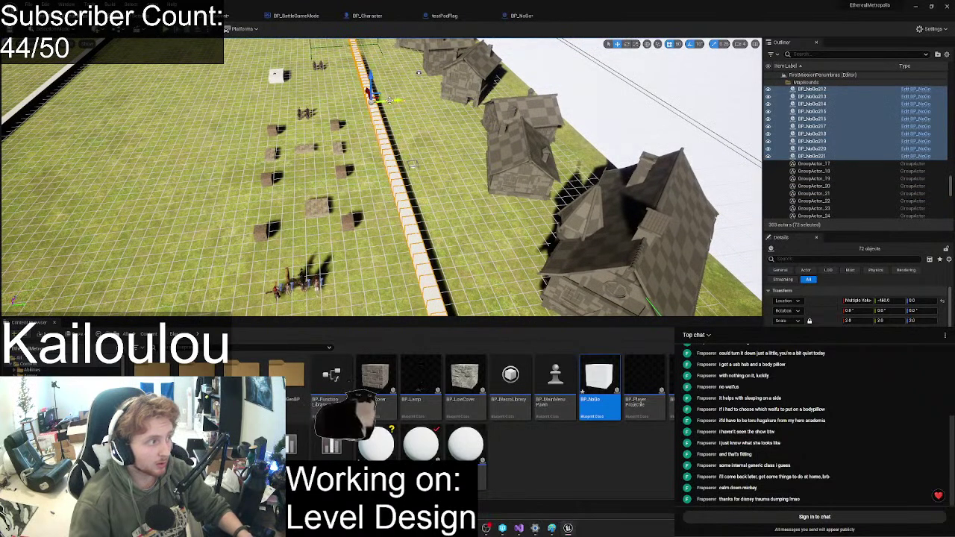
pyautogui.moveTo(390, 100); pyautogui.dragTo(276, 111)
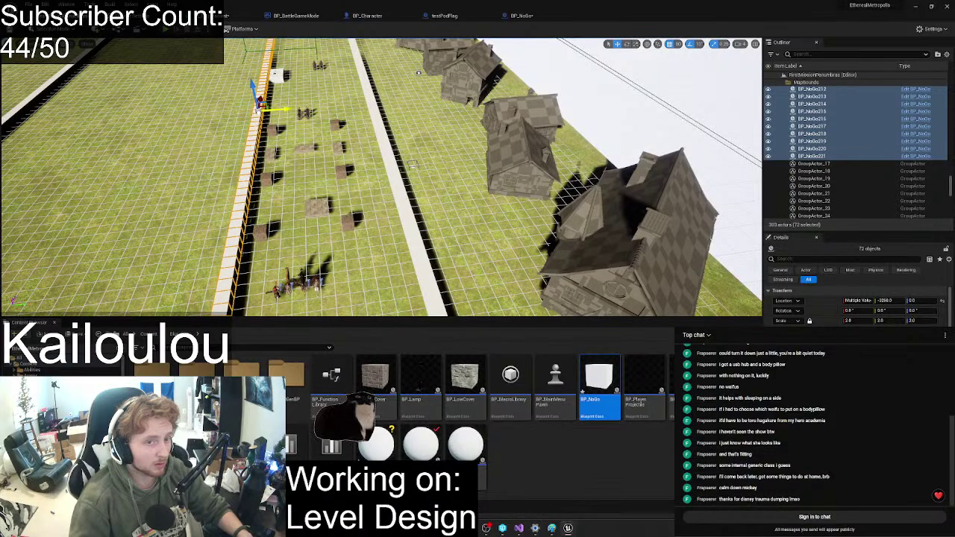
pyautogui.moveTo(280, 110); pyautogui.dragTo(273, 109)
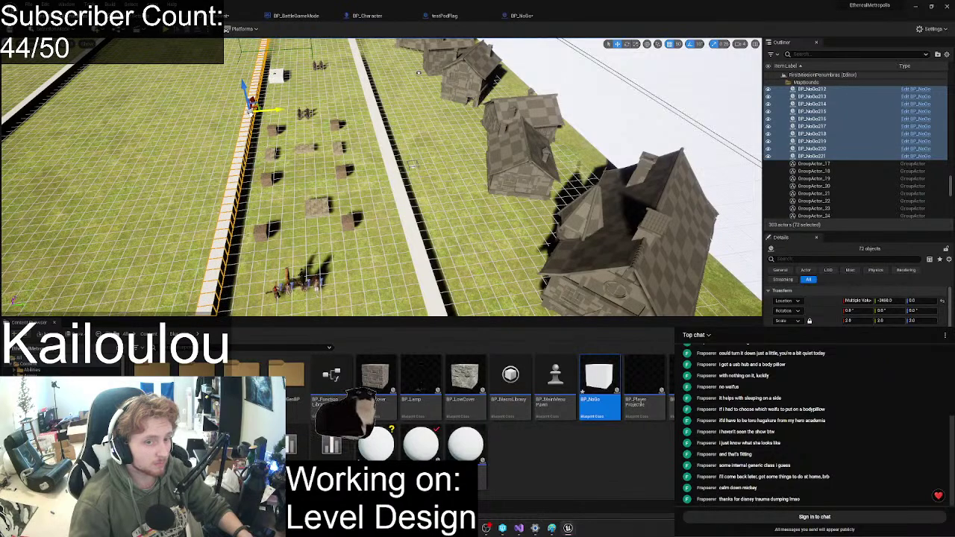
pyautogui.moveTo(281, 109); pyautogui.dragTo(267, 111)
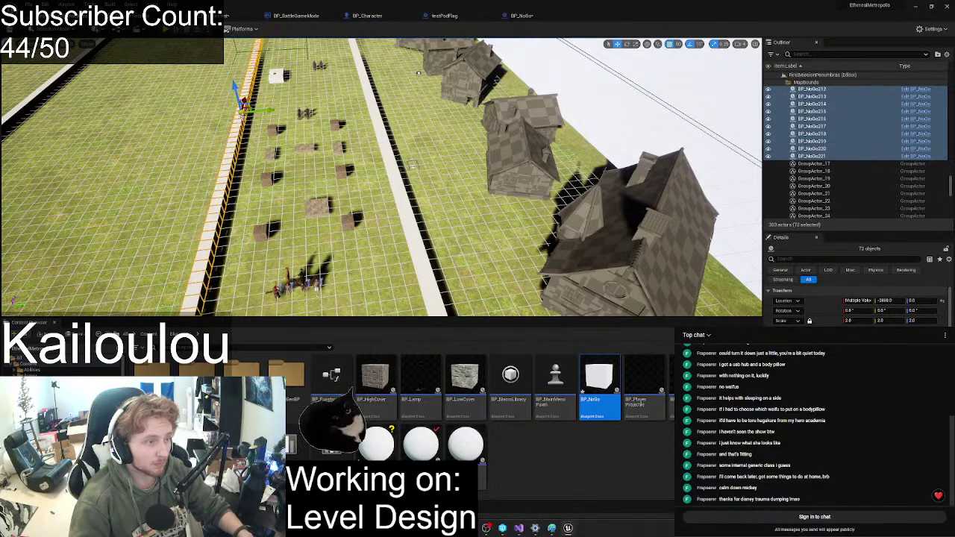
# - Save the level and start a play-test with the two narrowed boundary rows
pyautogui.moveTo(259, 118); pyautogui.dragTo(230, 108, button='right')
pyautogui.hotkey('ctrl', 's')
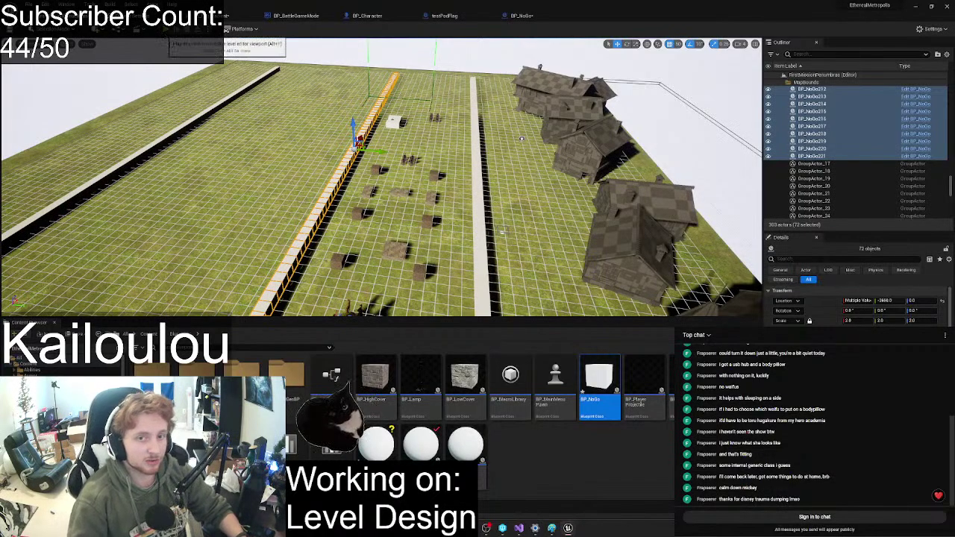
pyautogui.click(176, 28)
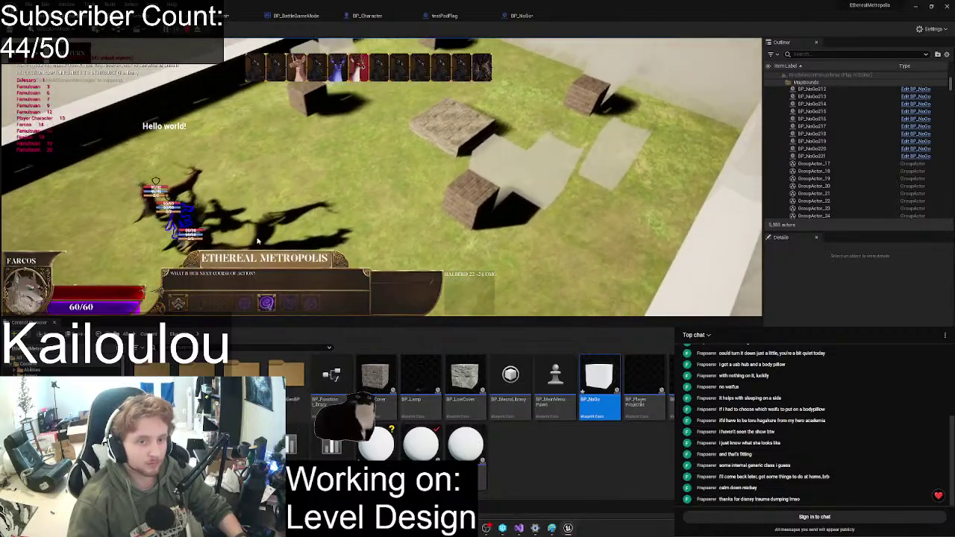
# - Stop the play-test and nudge the grouped low cover blocks BP_LowCover through BP_LowCover4 slightly along the grid
pyautogui.press('Escape')
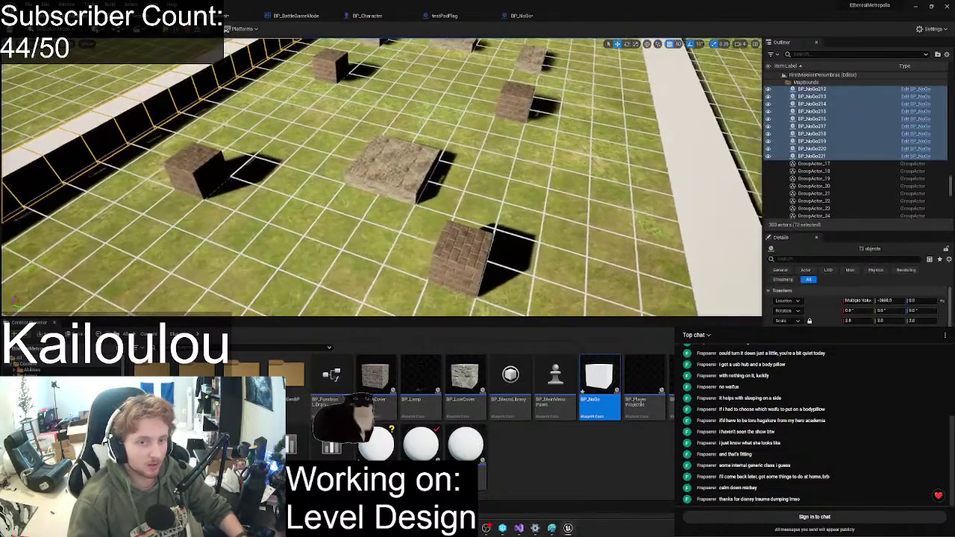
pyautogui.click(395, 168)
pyautogui.keyDown('ctrl'); pyautogui.click(422, 158); pyautogui.keyUp('ctrl')
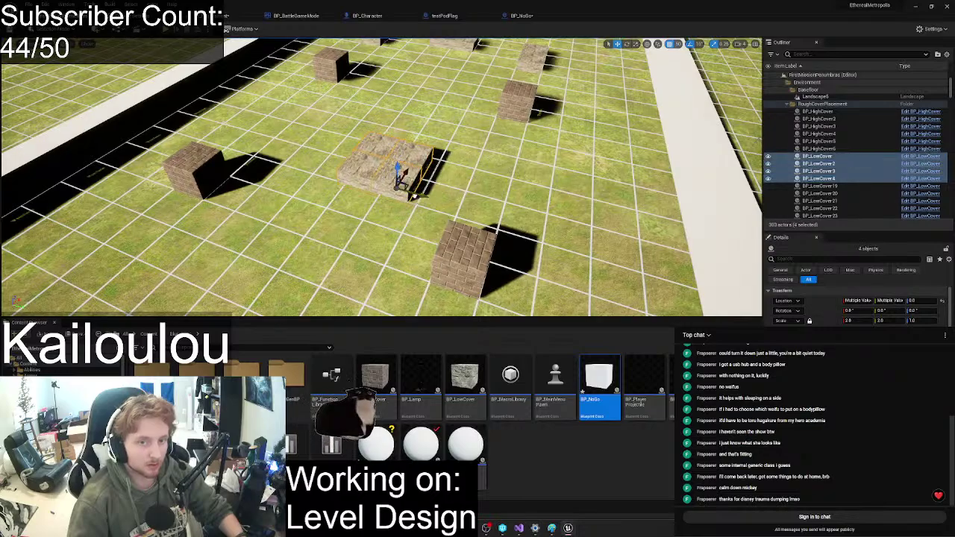
pyautogui.press('a')
pyautogui.moveTo(387, 190); pyautogui.dragTo(471, 190, button='right')
pyautogui.keyDown('alt'); pyautogui.moveTo(425, 220); pyautogui.dragTo(433, 224); pyautogui.keyUp('alt')
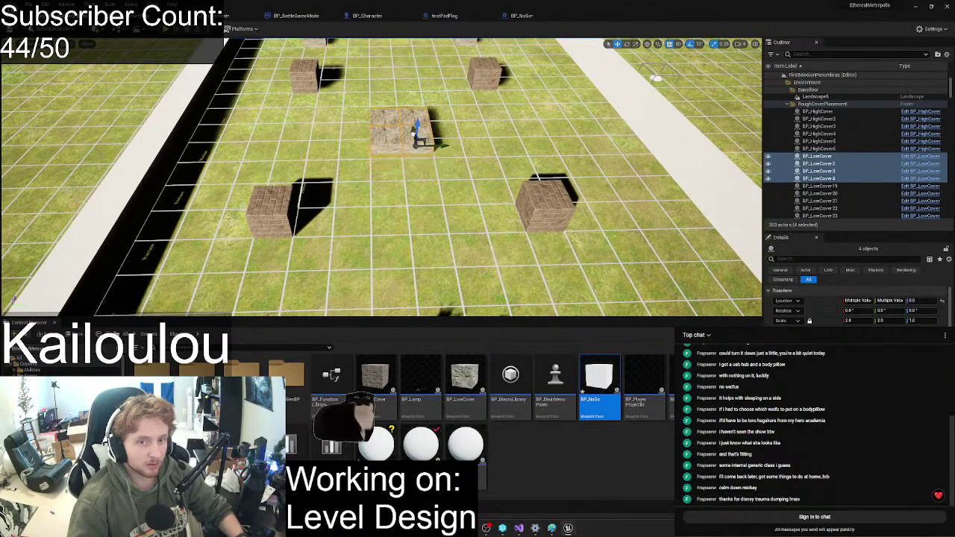
# - Check the spacing of the cover blocks and enemy groups between the two boundary rows, and start another play-test
pyautogui.press('s')
pyautogui.moveTo(387, 137); pyautogui.dragTo(390, 97, button='right')
pyautogui.press('w')
pyautogui.press('d')
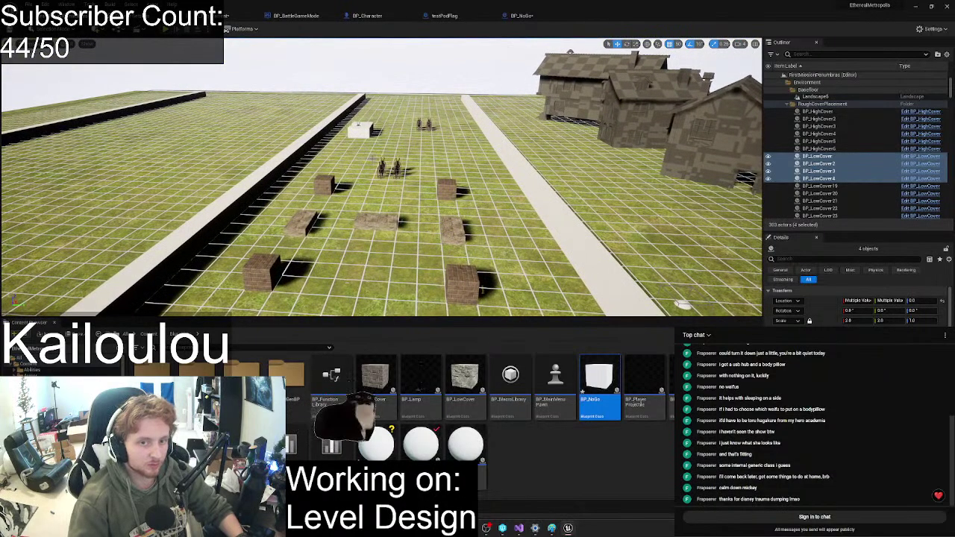
pyautogui.press('w')
pyautogui.moveTo(373, 158); pyautogui.dragTo(377, 84, button='right')
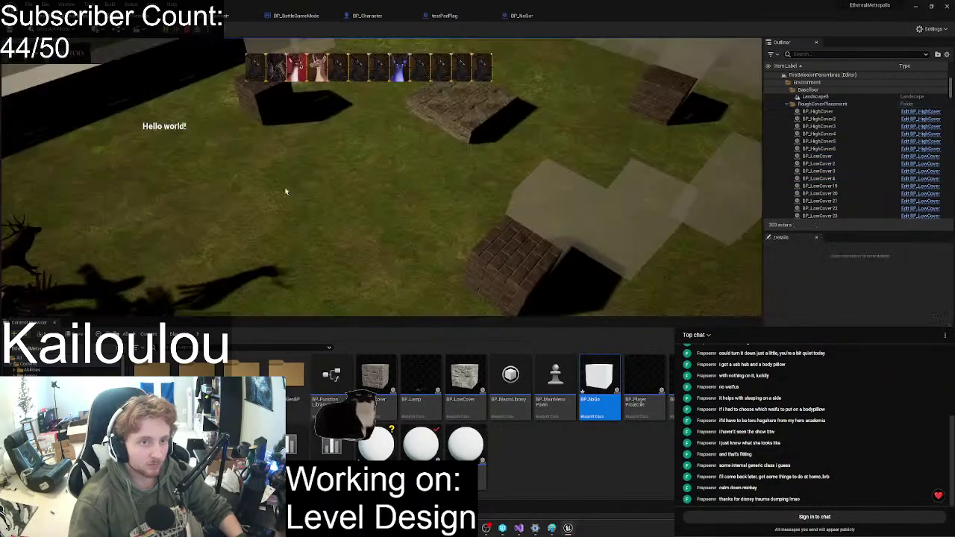
# - Choose the move action on Dillesaro's turn and send him forward to a tile near the first cover blocks
pyautogui.scroll(-4, 287, 192)
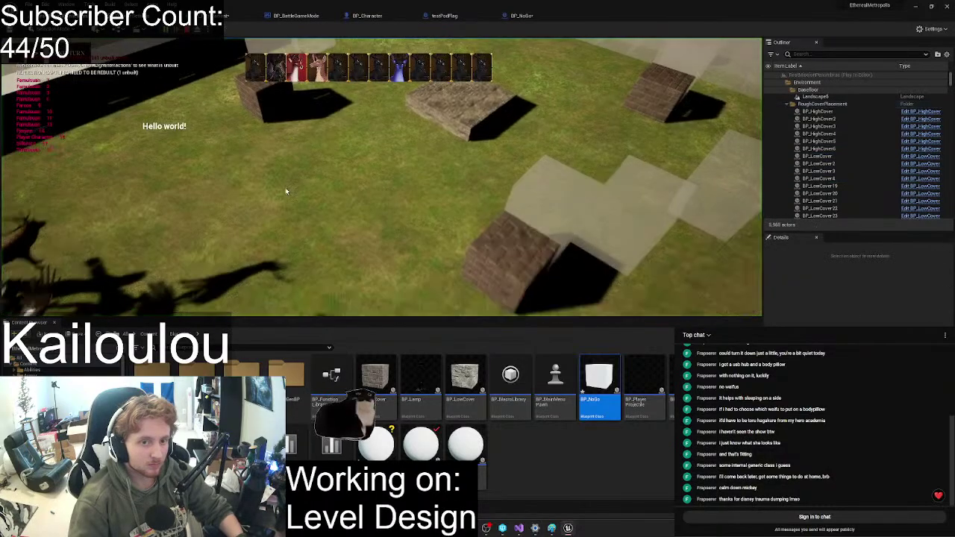
pyautogui.click(213, 215)
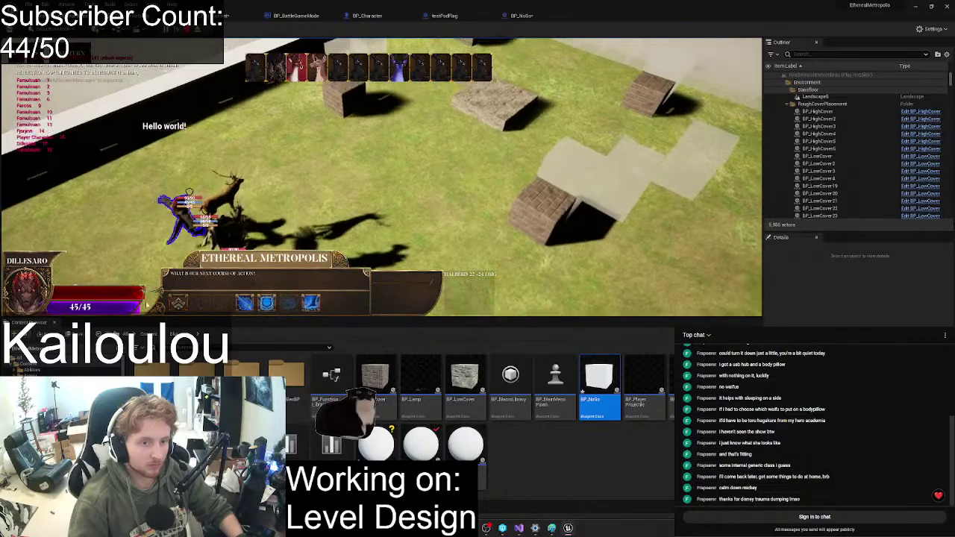
pyautogui.click(172, 311)
pyautogui.press('w')
pyautogui.press('d')
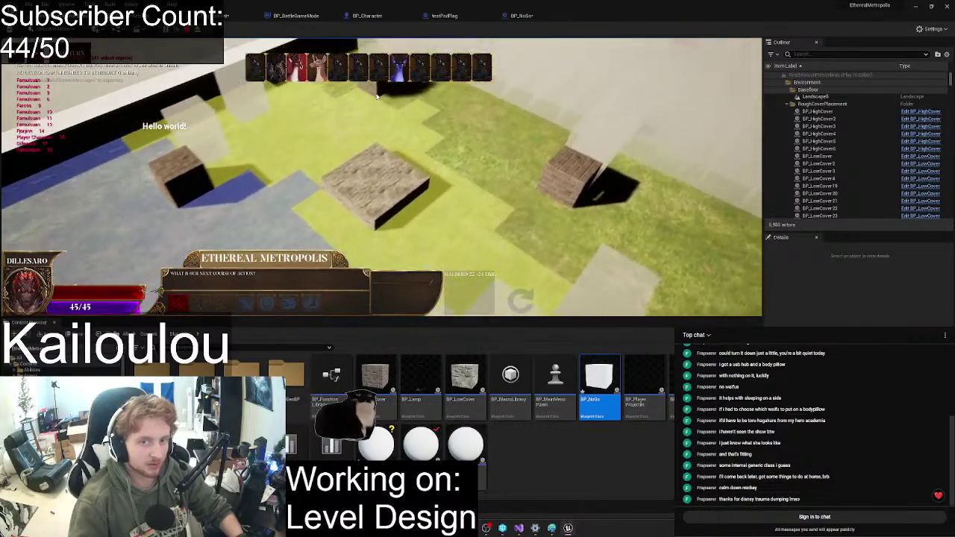
pyautogui.click(352, 123)
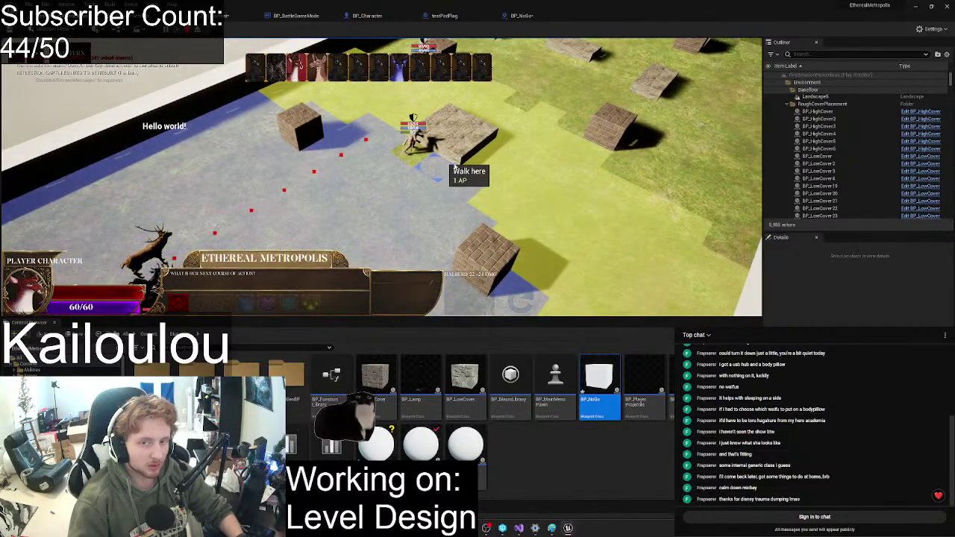
# - Walk the player character to a tile beside the central low cover and move Fjorjinn behind the nearby high cover
pyautogui.click(442, 175)
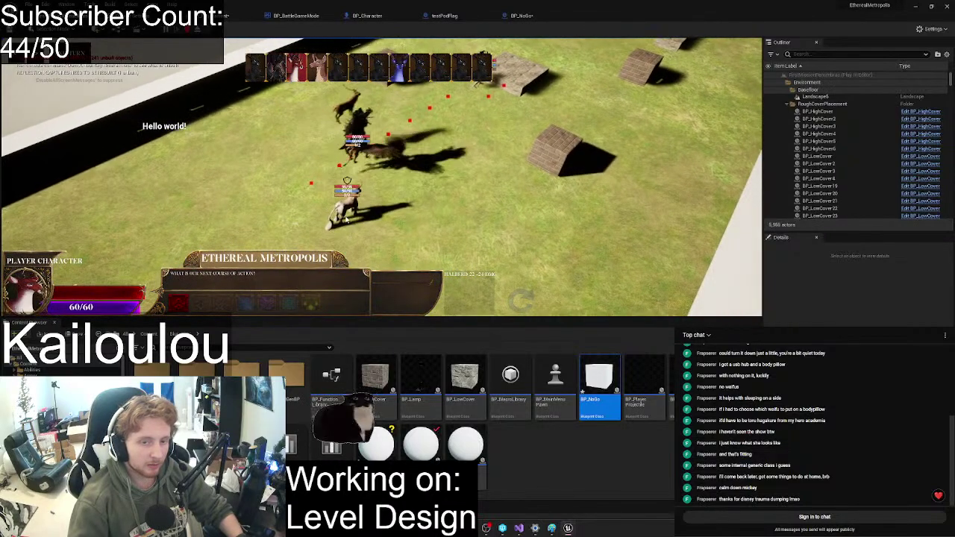
pyautogui.click(179, 301)
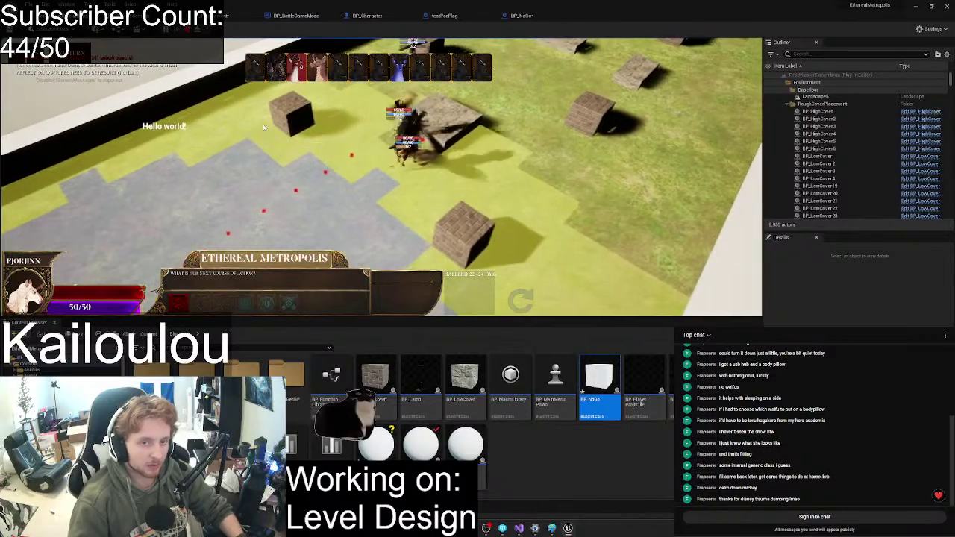
pyautogui.click(267, 138)
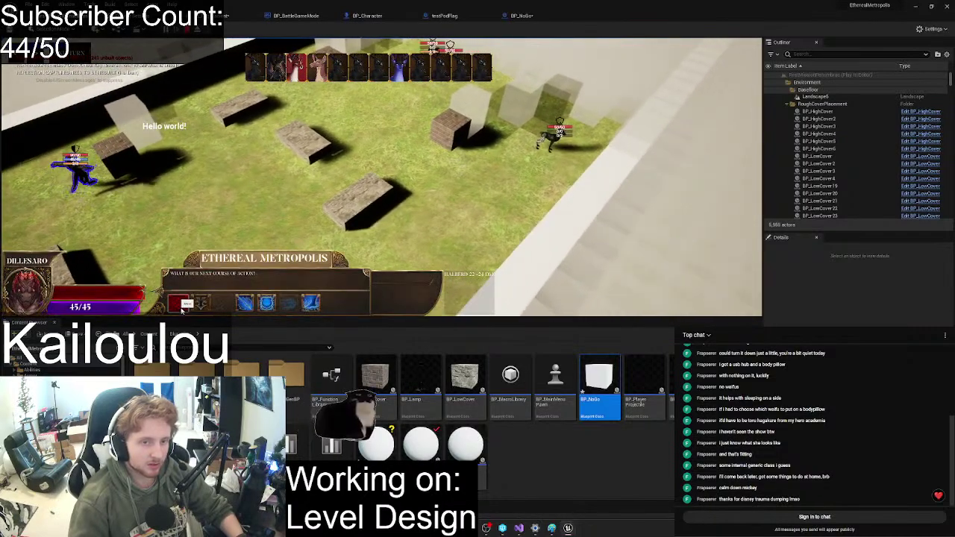
# - Move Dillesaro to the next row of low cover and dash Farcos to a tile beside him
pyautogui.click(181, 310)
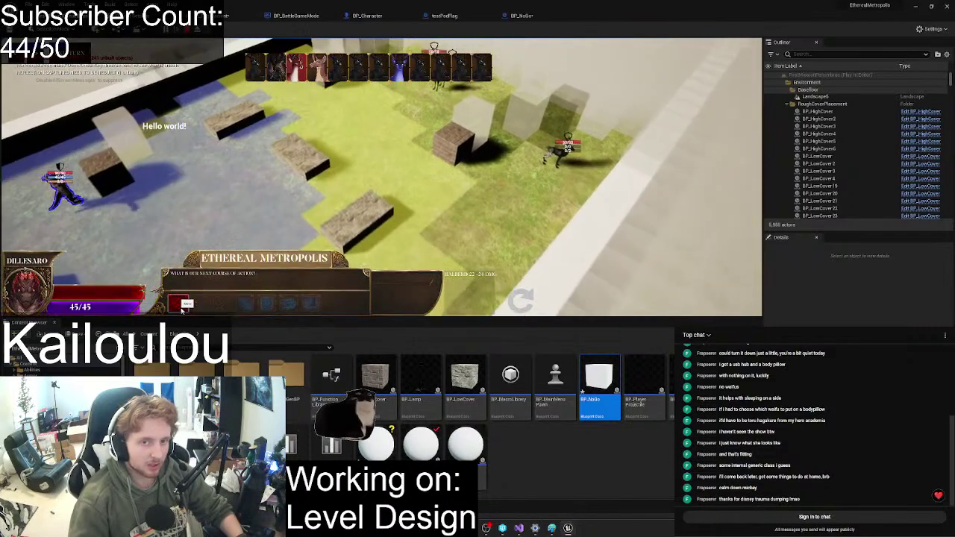
pyautogui.click(258, 207)
pyautogui.click(257, 207)
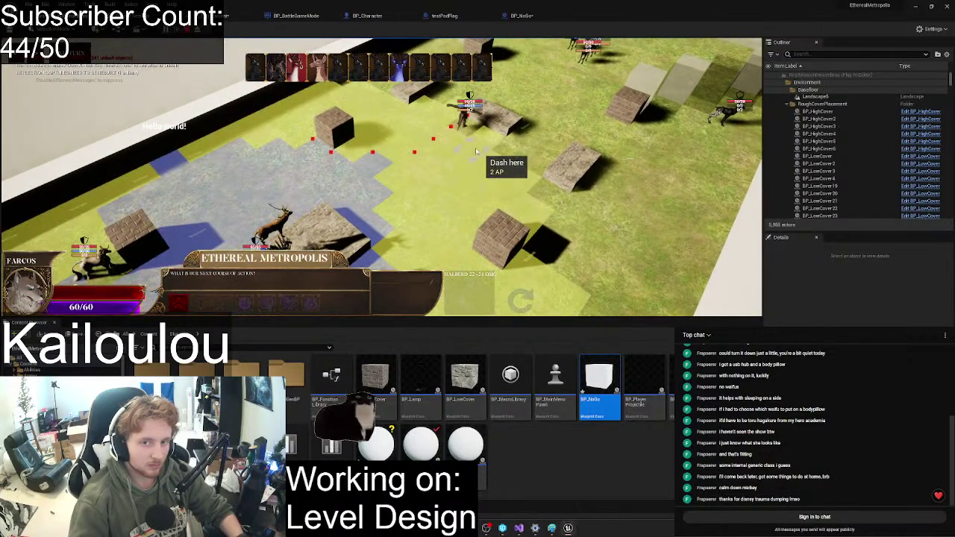
pyautogui.click(476, 151)
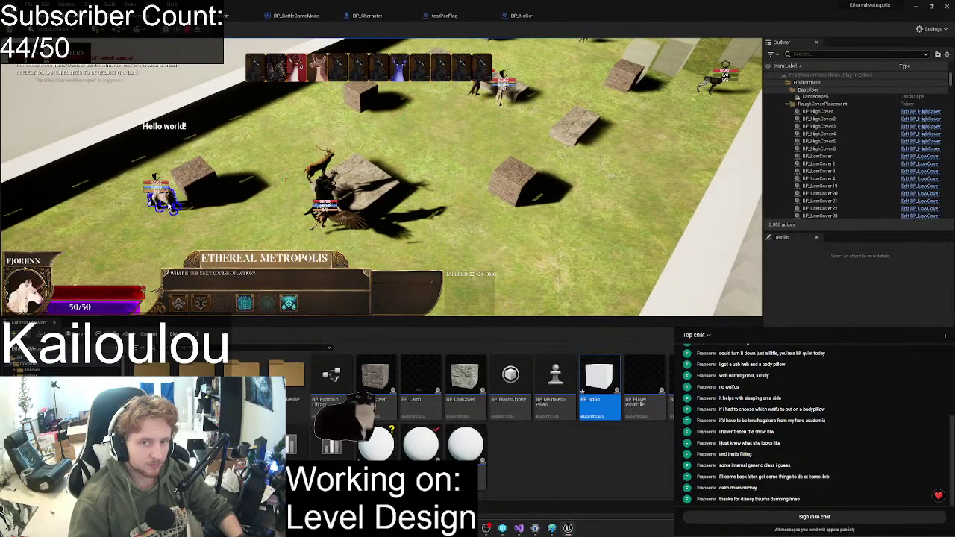
# - Dash Fjorjinn to the next high cover block and dash the player character to the low cover further ahead
pyautogui.click(179, 302)
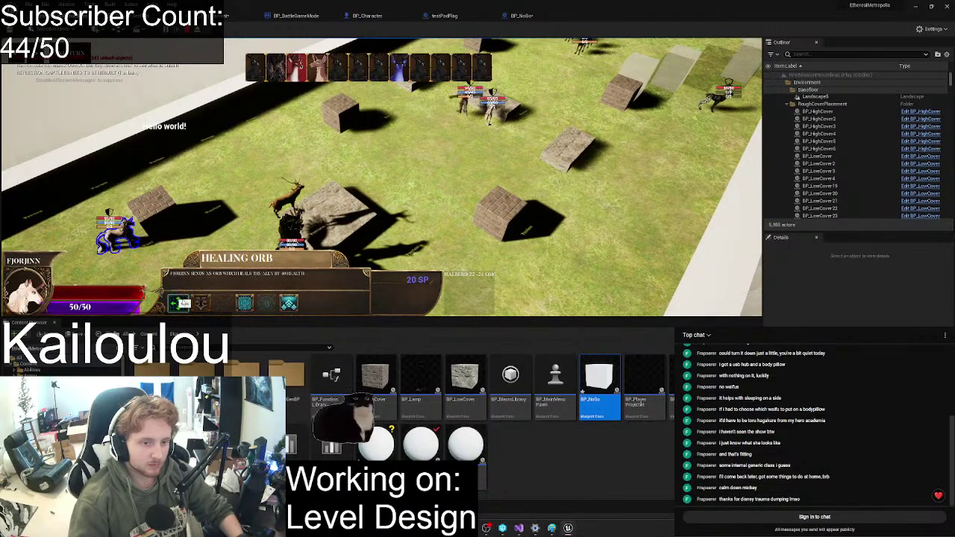
pyautogui.click(180, 303)
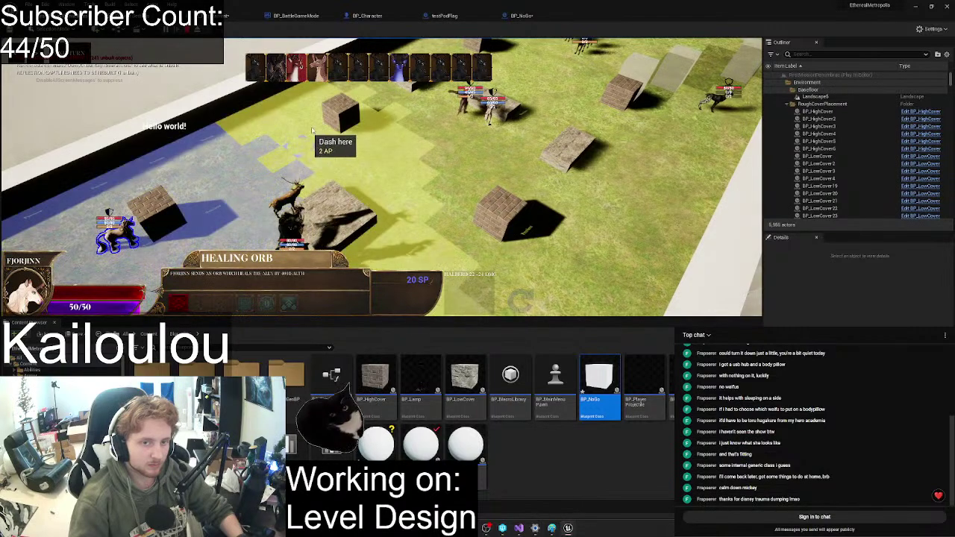
pyautogui.click(322, 133)
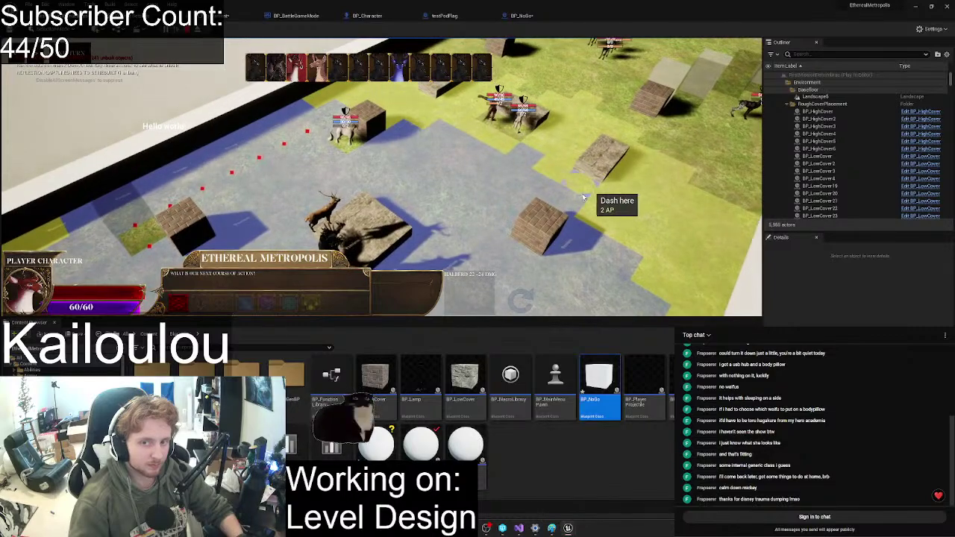
pyautogui.click(582, 197)
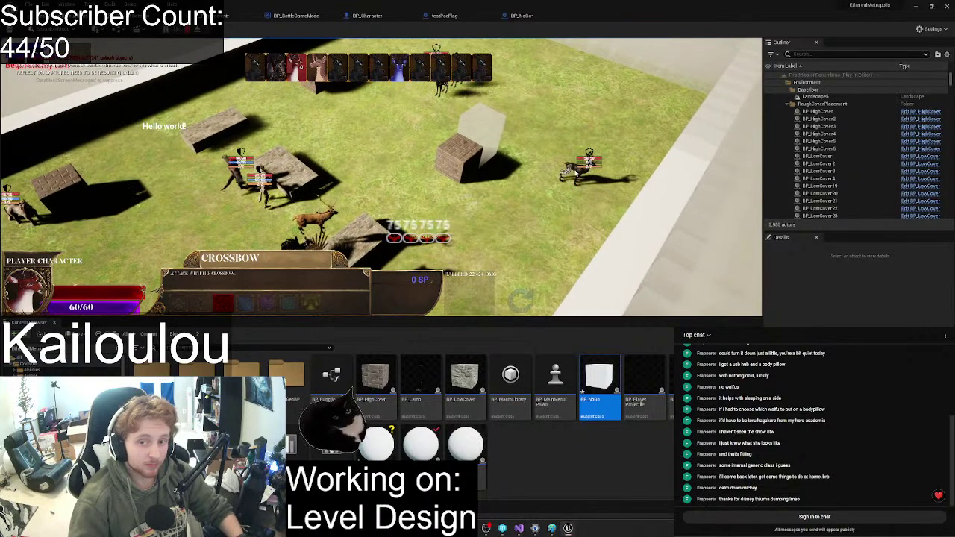
# - Target the lone Famulsuan near the boundary row with the player character's crossbow attack
pyautogui.press('w')
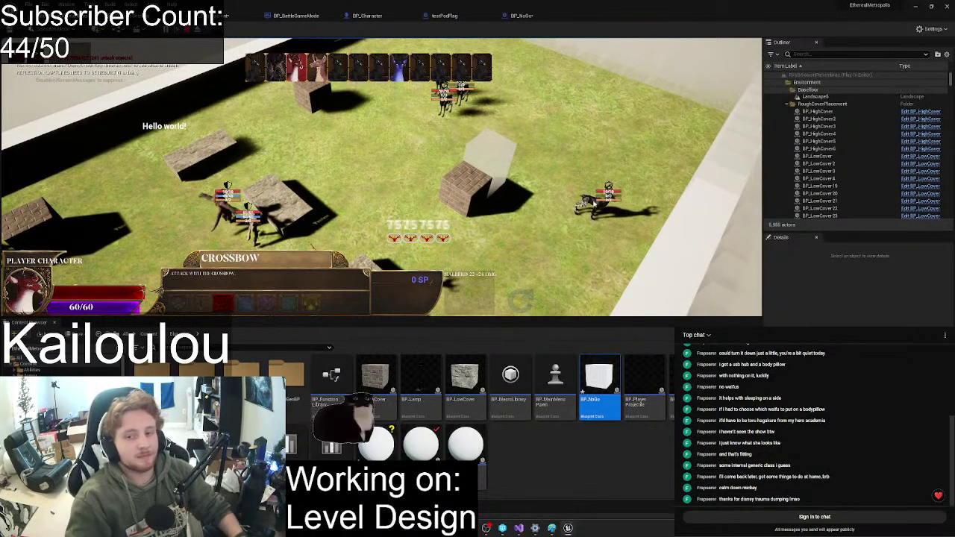
pyautogui.press('s')
pyautogui.press('d')
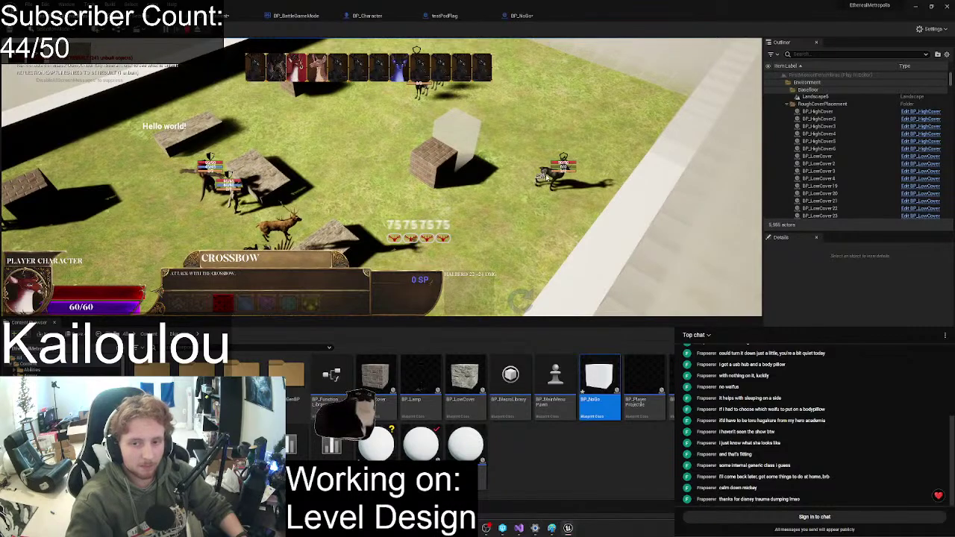
pyautogui.click(552, 184)
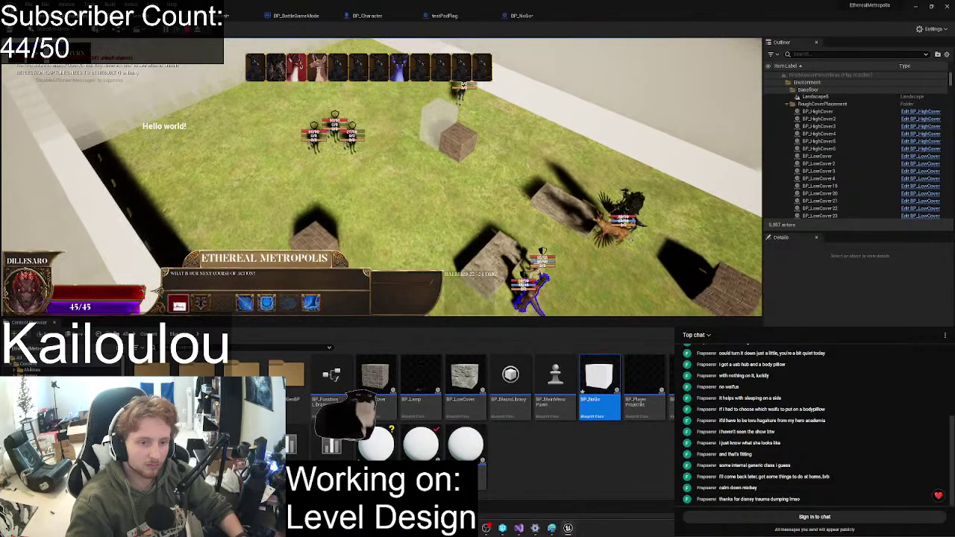
# - Send Dillesaro up to the cluster of three Famulsuan enemies and end the play-test
pyautogui.click(367, 176)
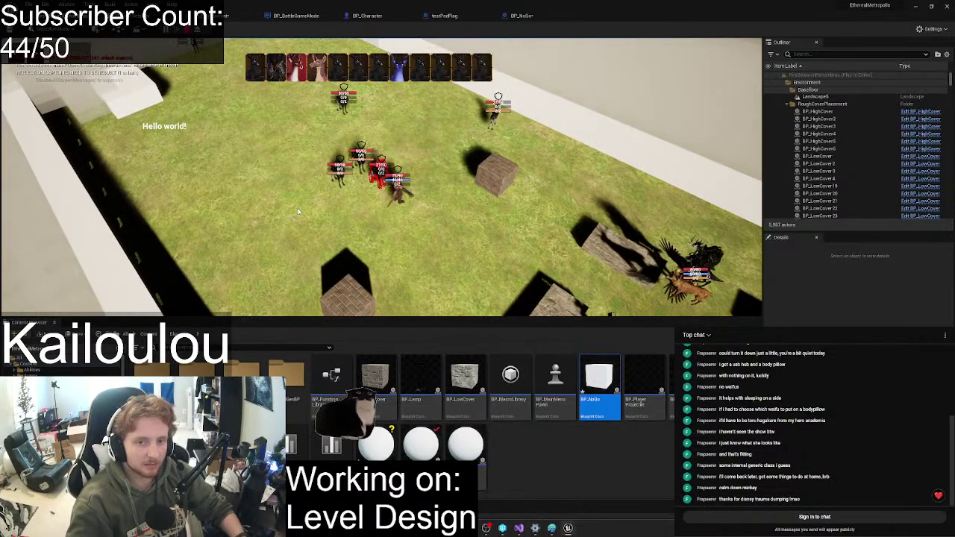
pyautogui.press('Escape')
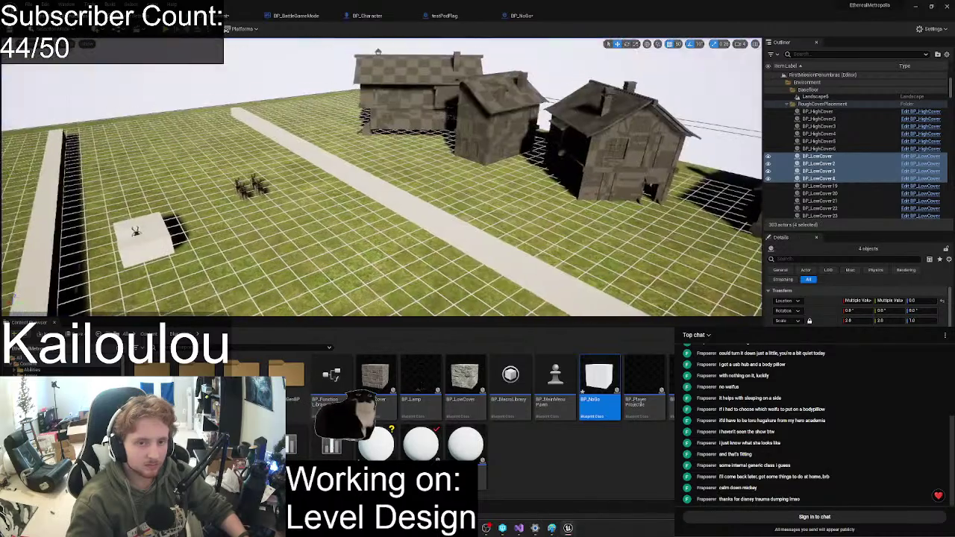
# - Add a Cube shape between the two enemy groups and move it toward the boundary row on the far side from the houses
pyautogui.moveTo(382, 177)
pyautogui.mouseDown(button='right')
pyautogui.moveTo(538, 215)
pyautogui.moveTo(336, 231)
pyautogui.moveTo(354, 236)
pyautogui.moveTo(339, 232)
pyautogui.moveTo(382, 179)
pyautogui.mouseUp(button='right')
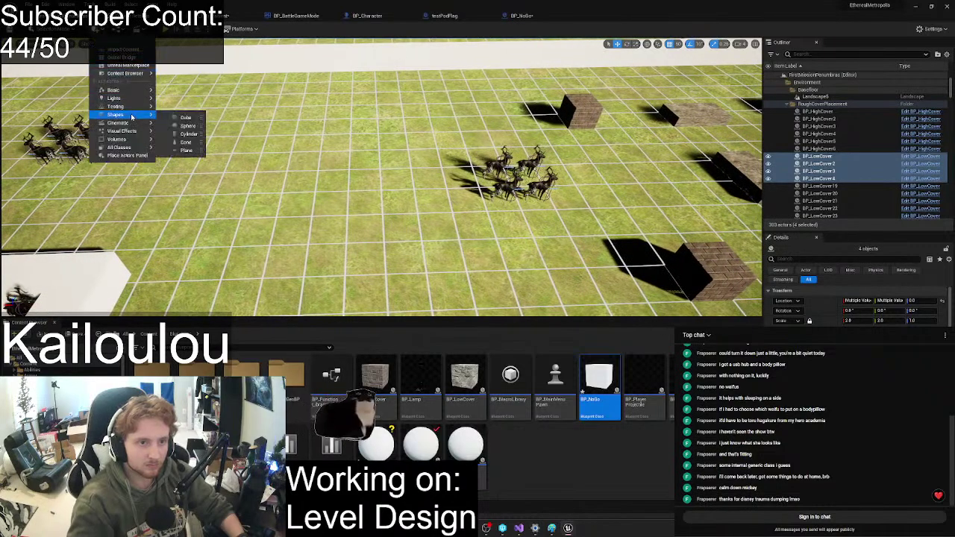
pyautogui.click(186, 118)
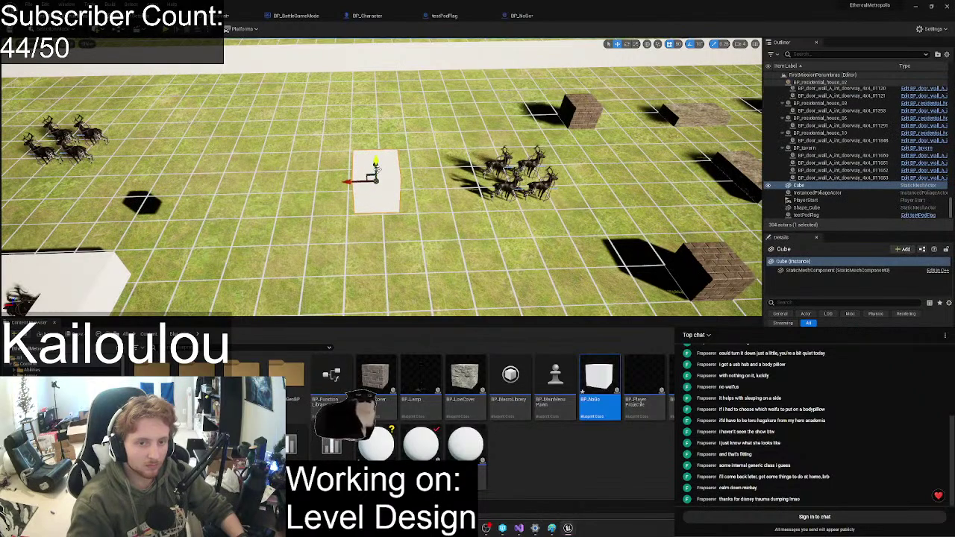
pyautogui.moveTo(375, 161); pyautogui.dragTo(375, 273)
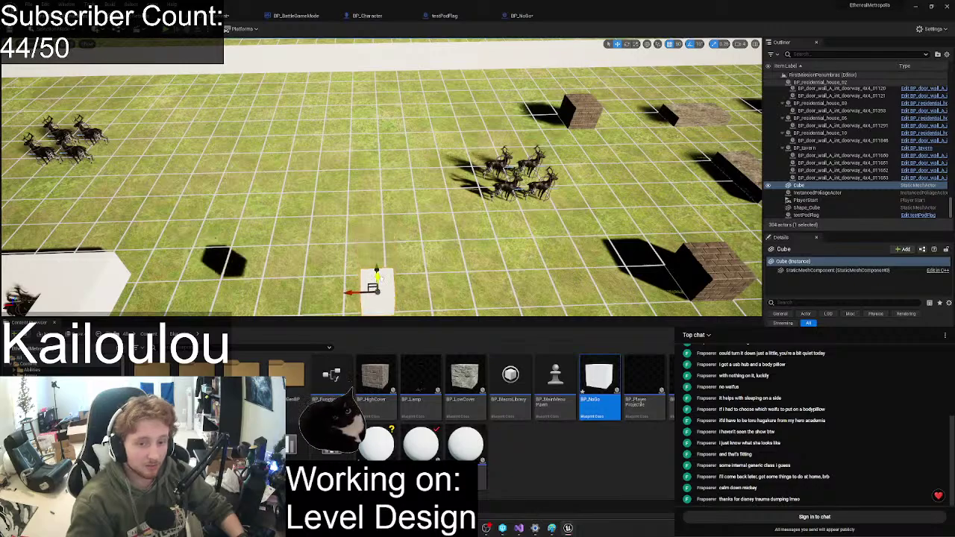
pyautogui.moveTo(374, 273); pyautogui.dragTo(277, 226, button='right')
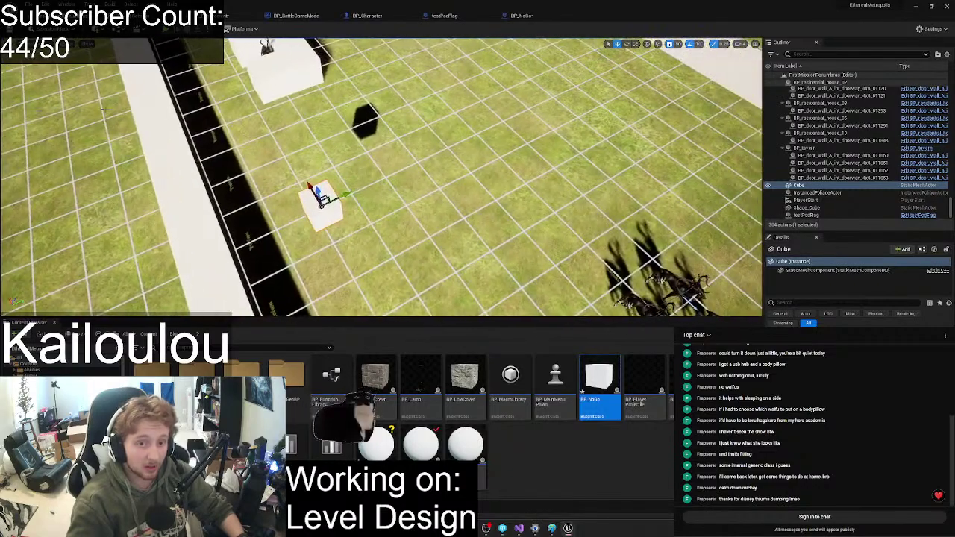
pyautogui.click(297, 15)
pyautogui.rightClick(325, 17)
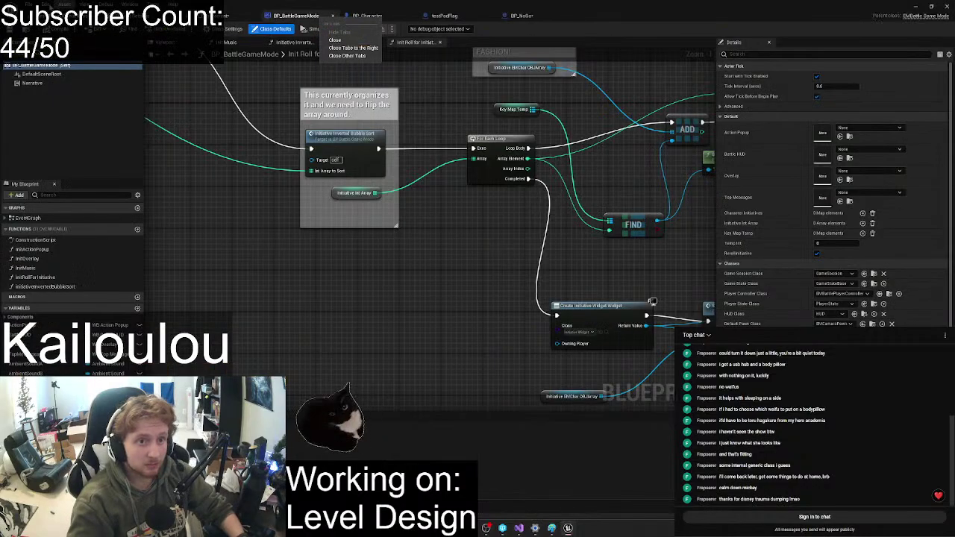
pyautogui.click(57, 14)
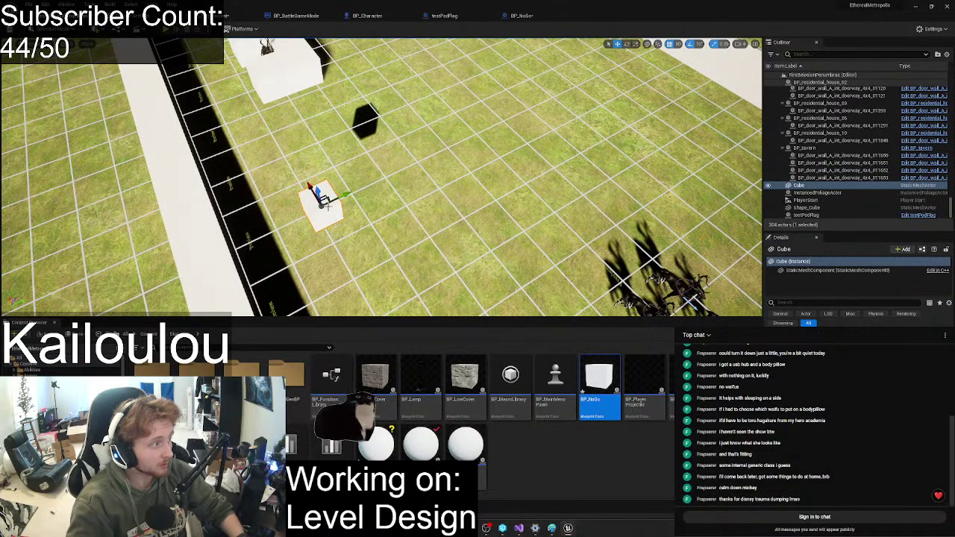
# - Reposition the cube between the enemy groups, stretch it into a wall spanning both boundary rows, and shift it slightly toward the rear enemies
pyautogui.moveTo(321, 212); pyautogui.dragTo(319, 290)
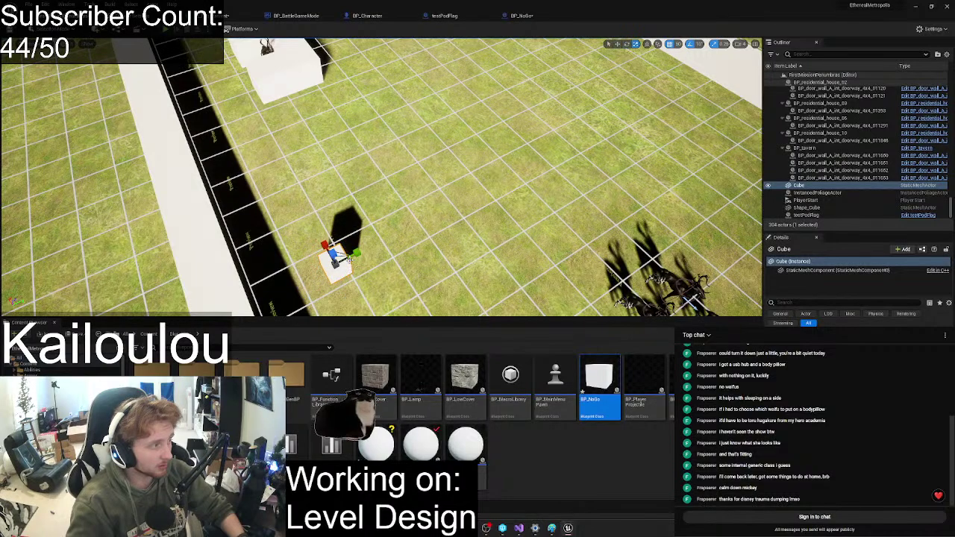
pyautogui.moveTo(354, 256); pyautogui.dragTo(523, 166)
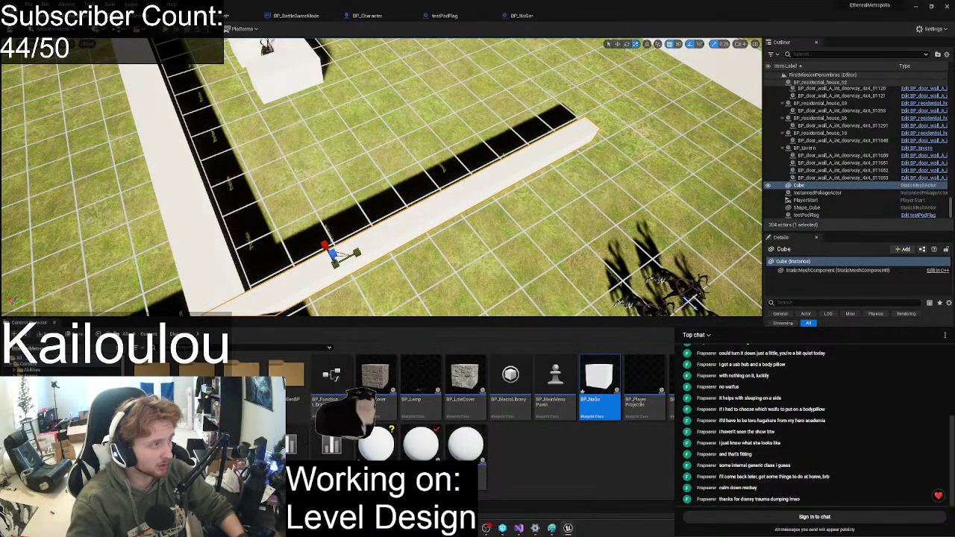
pyautogui.press('w')
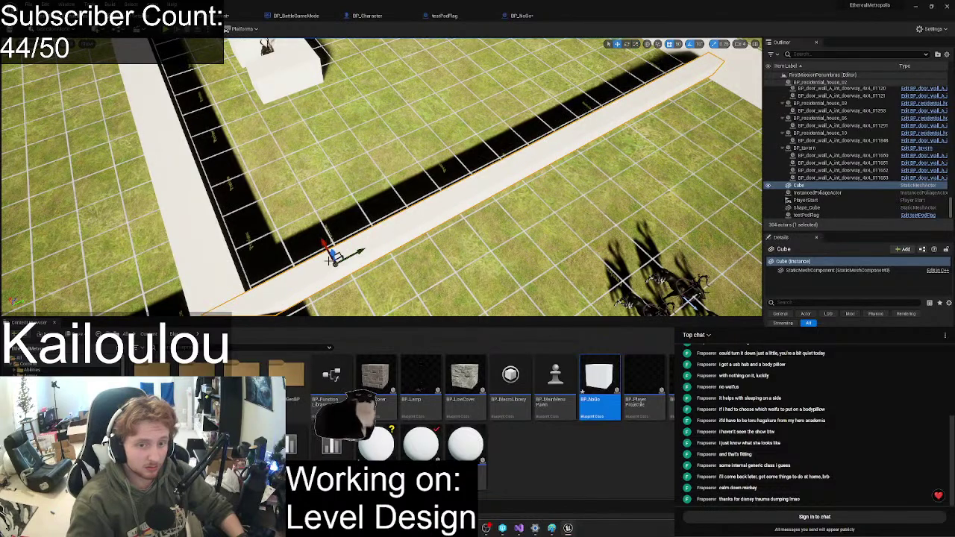
pyautogui.moveTo(323, 243); pyautogui.dragTo(318, 235)
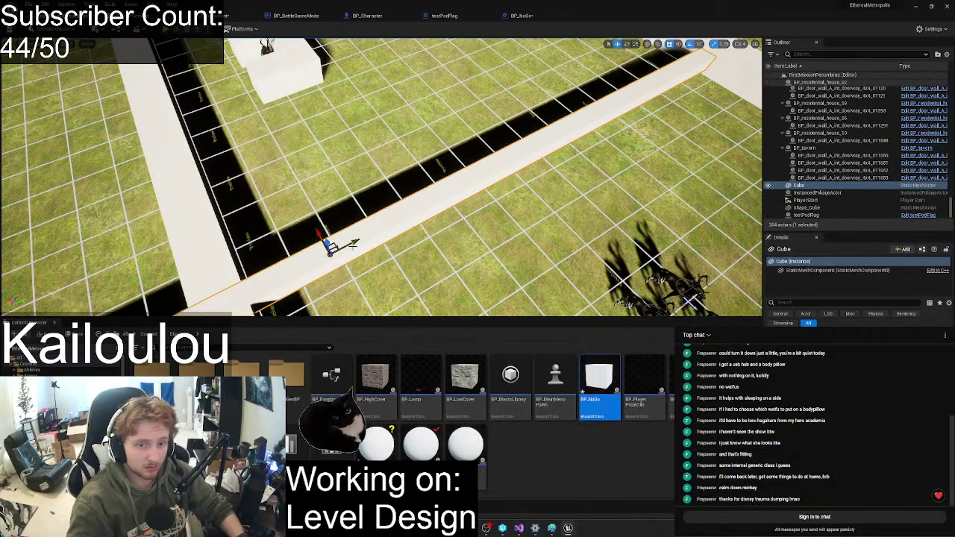
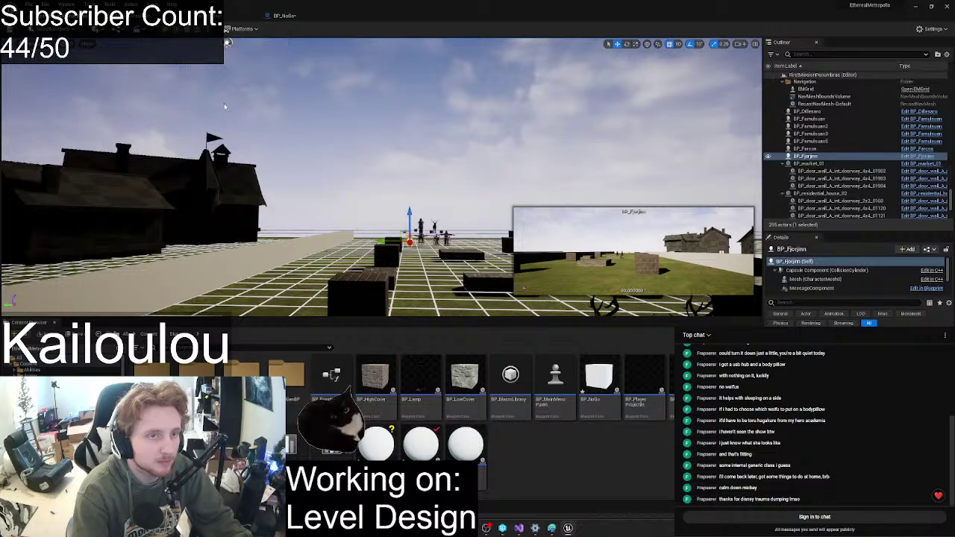
# - Start a play-test and move Dillesaro, Farcos, the player character and Fjorjinn forward to the first low cover block
pyautogui.hotkey('alt', 'p')
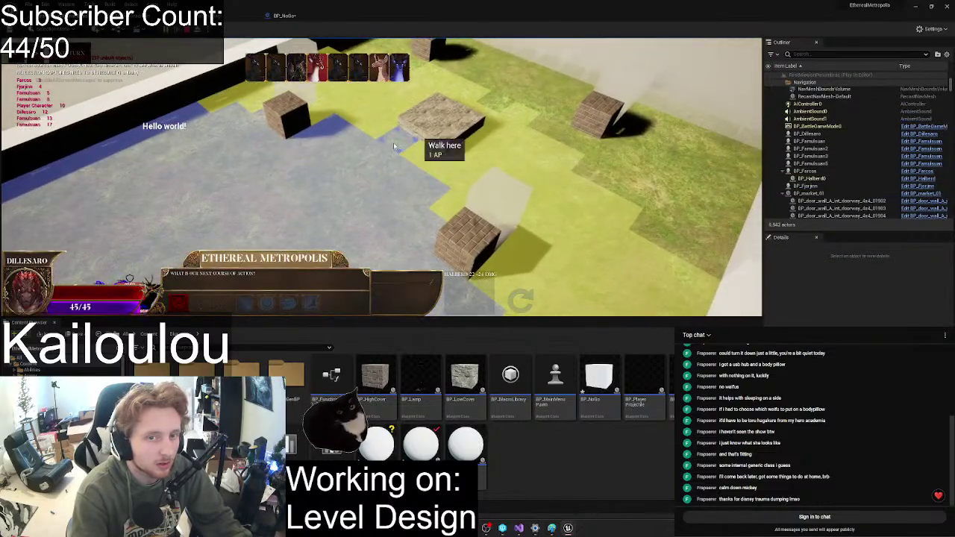
pyautogui.click(394, 143)
pyautogui.click(173, 304)
pyautogui.click(482, 129)
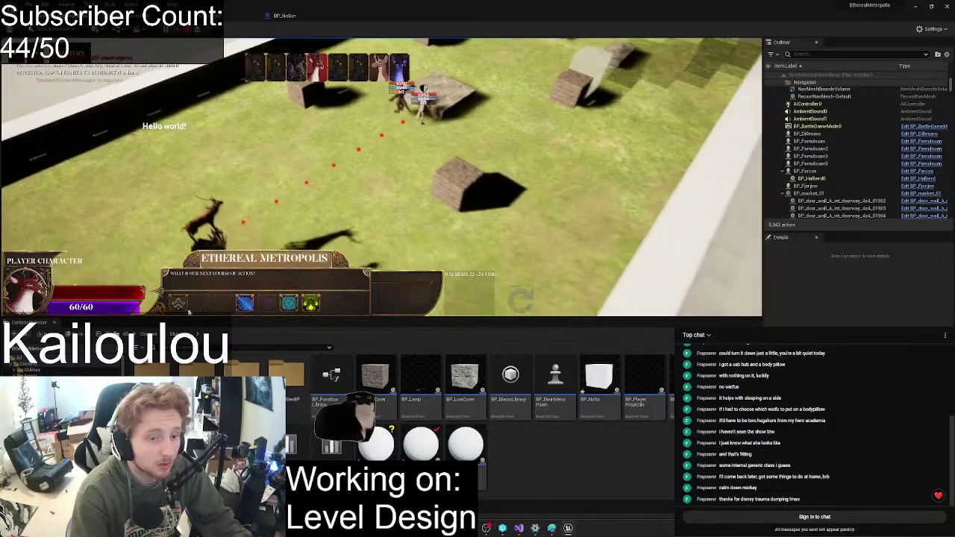
pyautogui.click(562, 144)
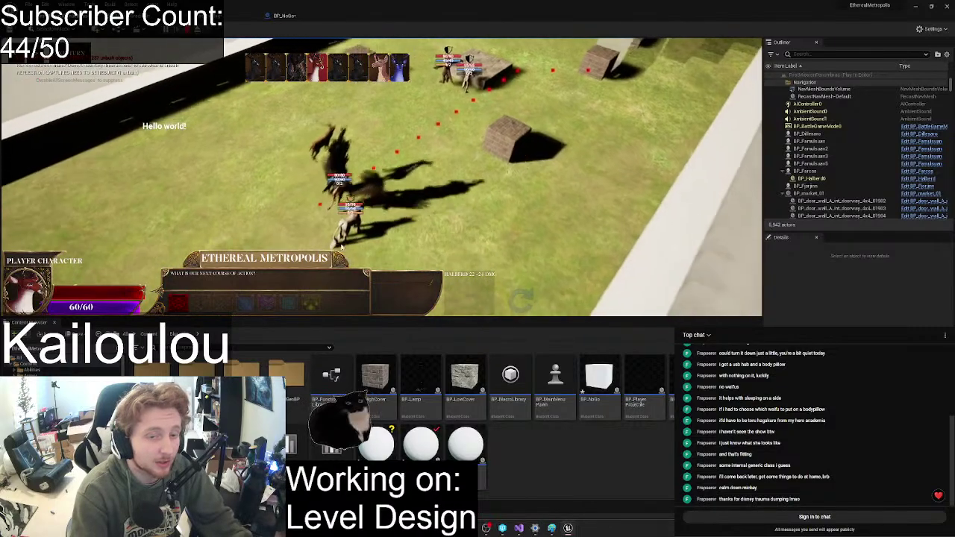
pyautogui.click(177, 308)
pyautogui.press('w')
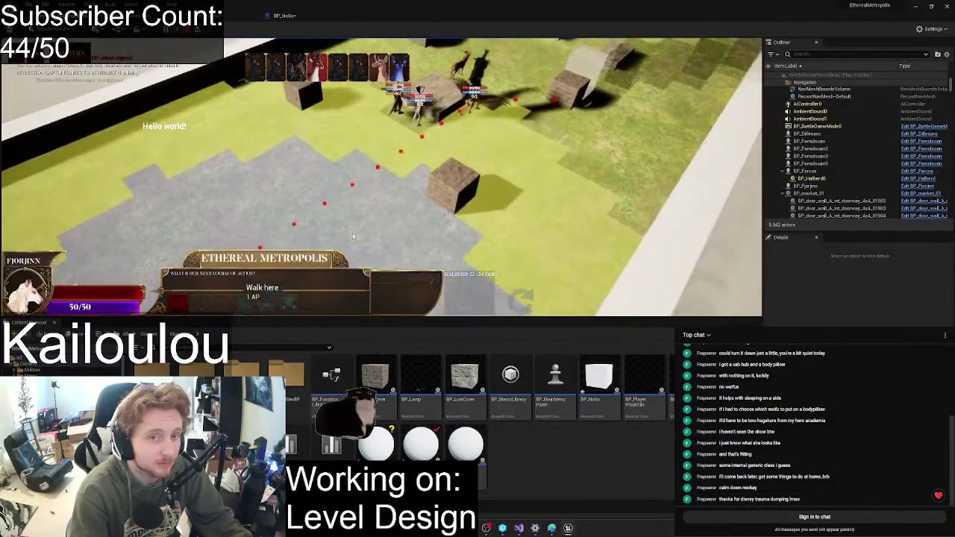
pyautogui.click(410, 207)
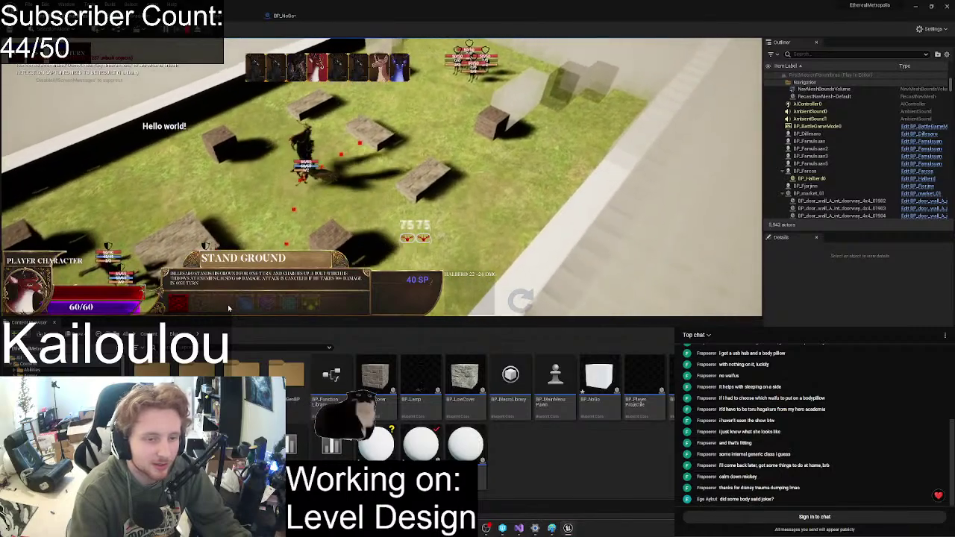
# - Fire the player character's crossbow at the cluster of Famulsuan enemies
pyautogui.click(225, 303)
pyautogui.click(448, 86)
pyautogui.press('a')
pyautogui.press('s')
# - Select Dillesaro and move him ahead to the low cover block near the shadowed boundary row
pyautogui.click(176, 245)
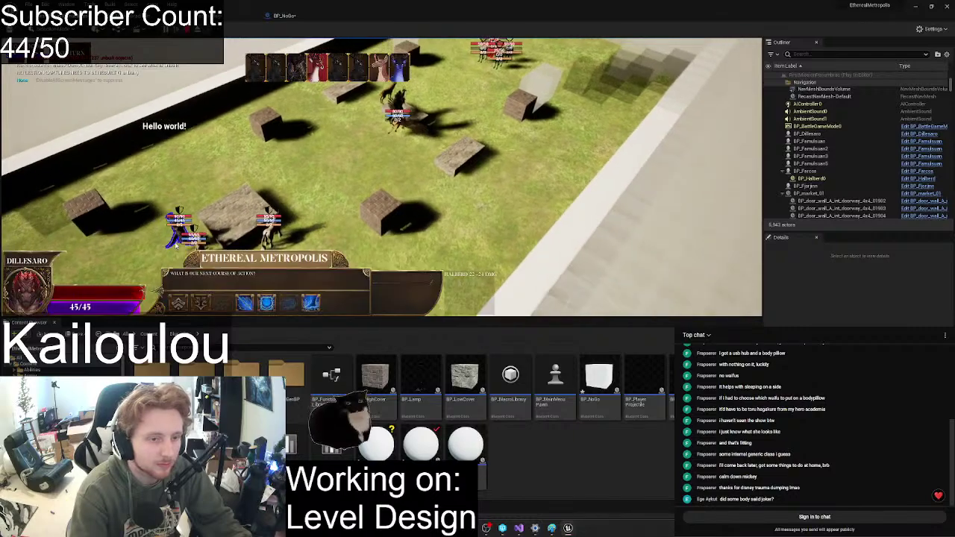
pyautogui.click(180, 244)
pyautogui.press('w')
pyautogui.click(179, 303)
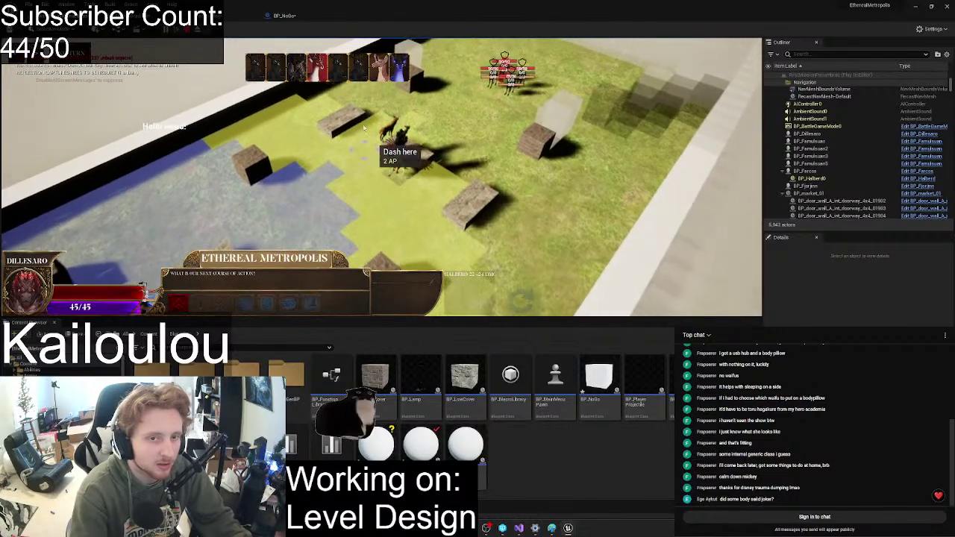
pyautogui.click(321, 151)
# - Move Farcos and Fjorjinn forward to the cover blocks around the player character
pyautogui.press('s')
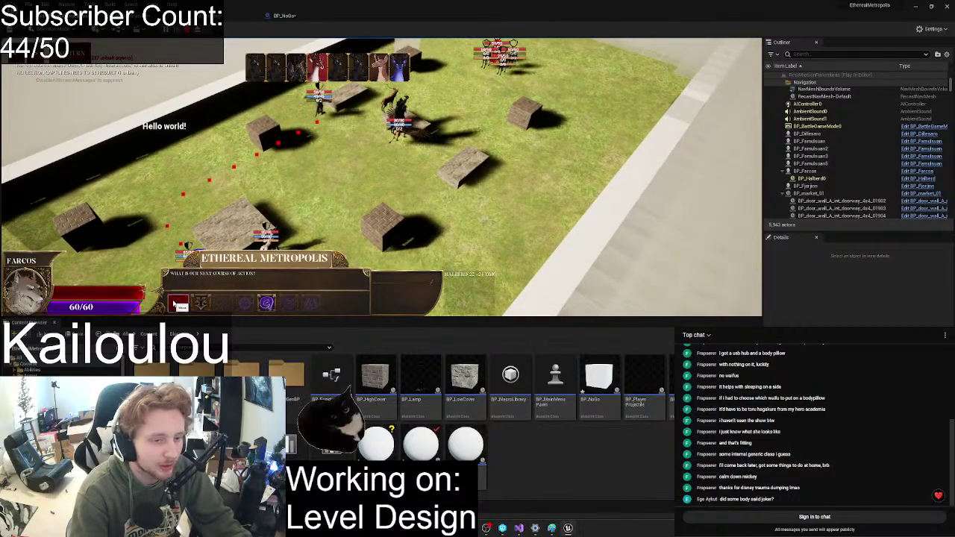
pyautogui.click(436, 195)
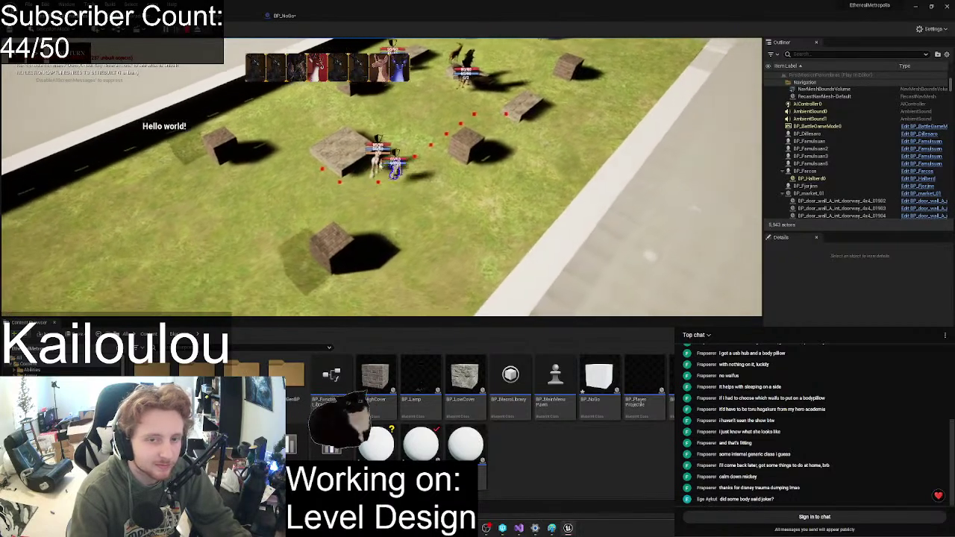
pyautogui.click(177, 308)
pyautogui.click(339, 141)
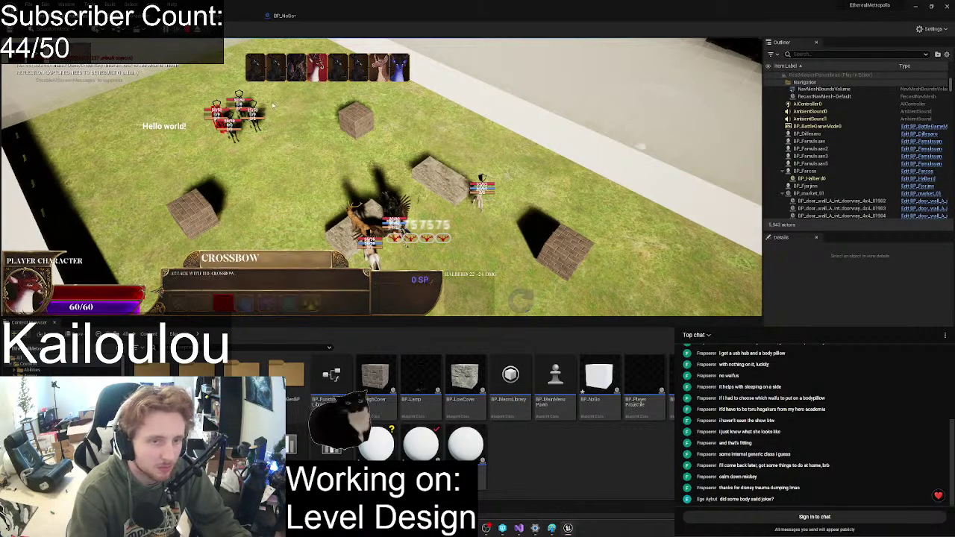
# - Attack the Famulsuan cluster with the player character's crossbow on two consecutive turns
pyautogui.click(255, 128)
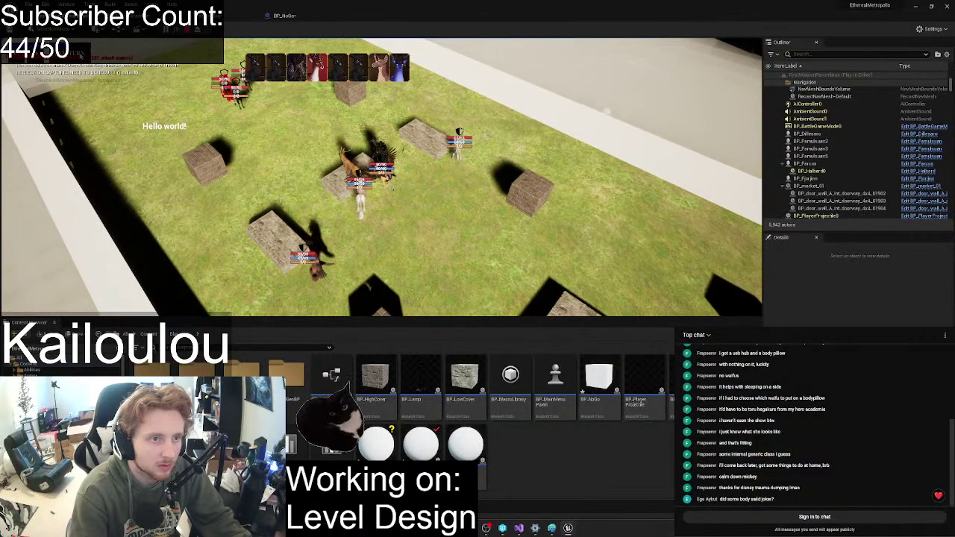
pyautogui.press('w')
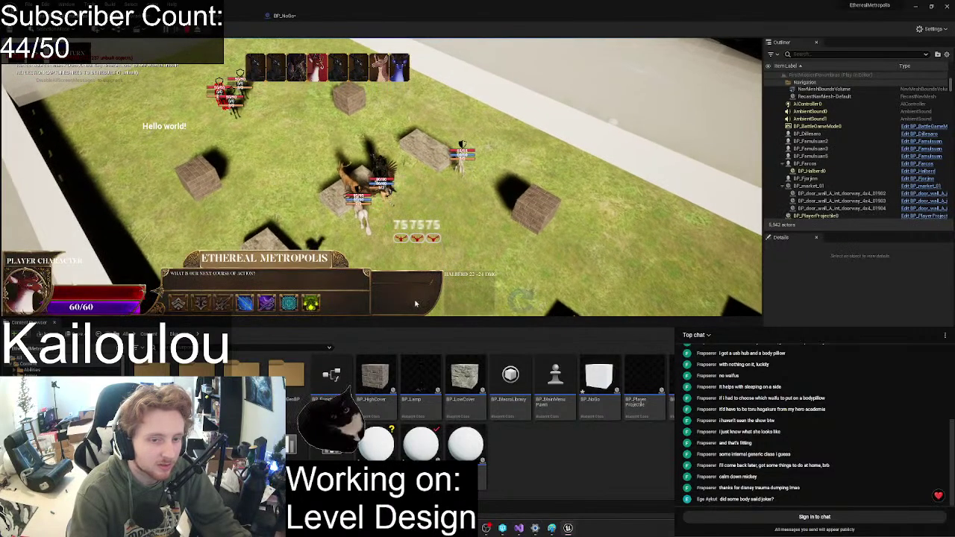
pyautogui.moveTo(230, 308)
pyautogui.click(239, 123)
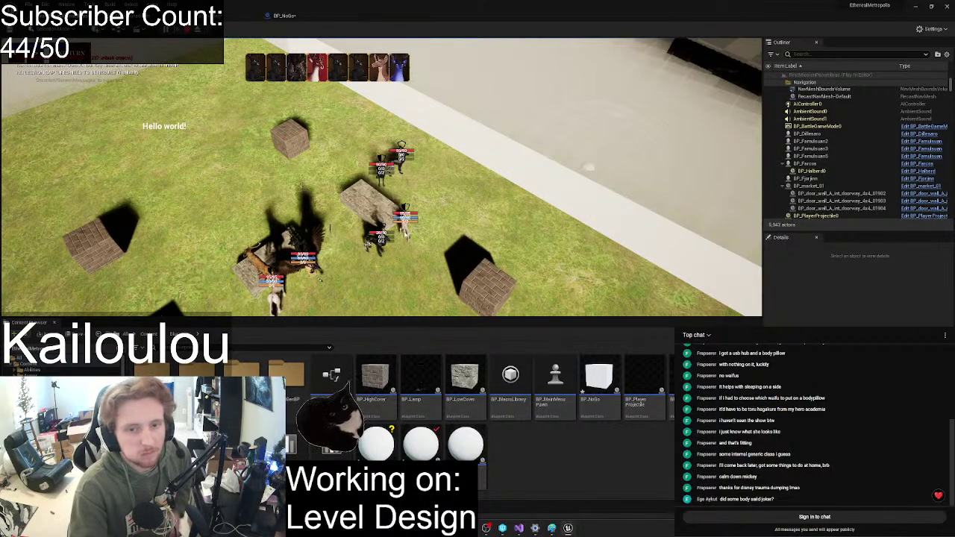
# - Attack the Famulsuan beside the low cover with Farcos's halberd and the player character's crossbow
pyautogui.click(404, 239)
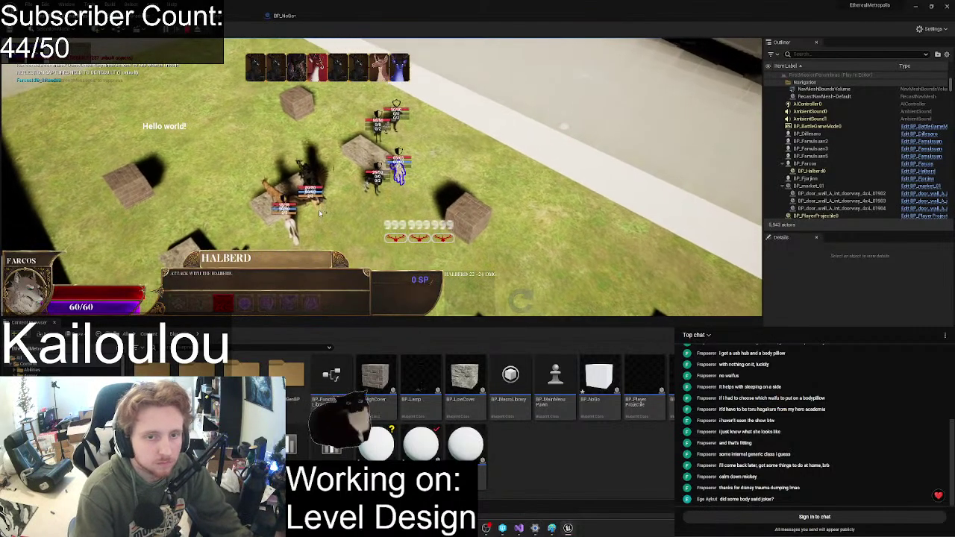
pyautogui.click(314, 224)
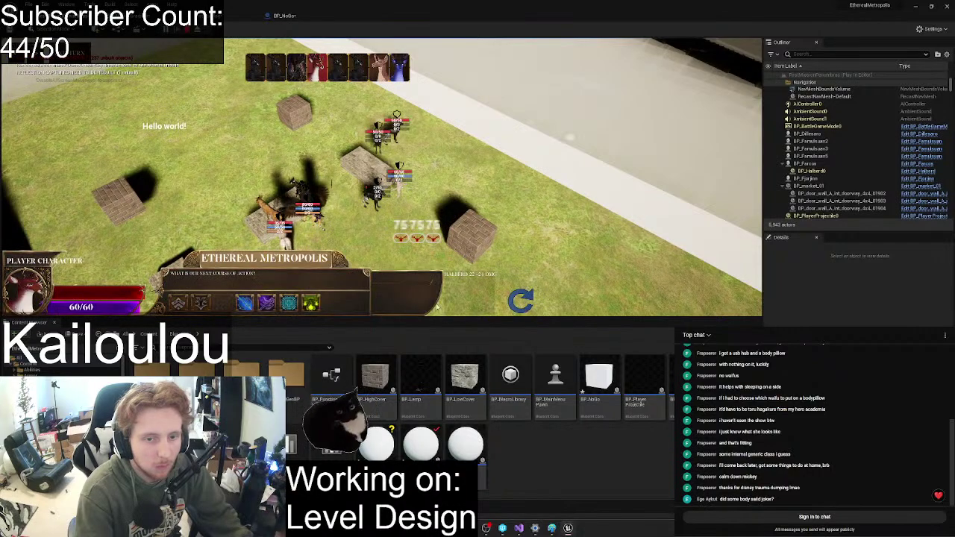
pyautogui.click(223, 303)
pyautogui.click(361, 199)
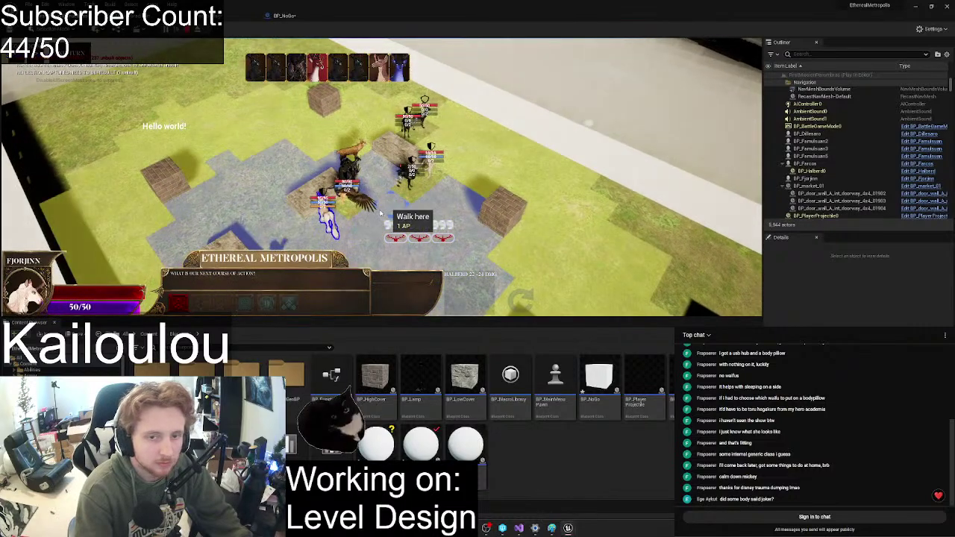
# - Walk Fjorjinn toward Farcos and send Dillesaro up to the Famulsuan enemies around the low cover
pyautogui.click(380, 213)
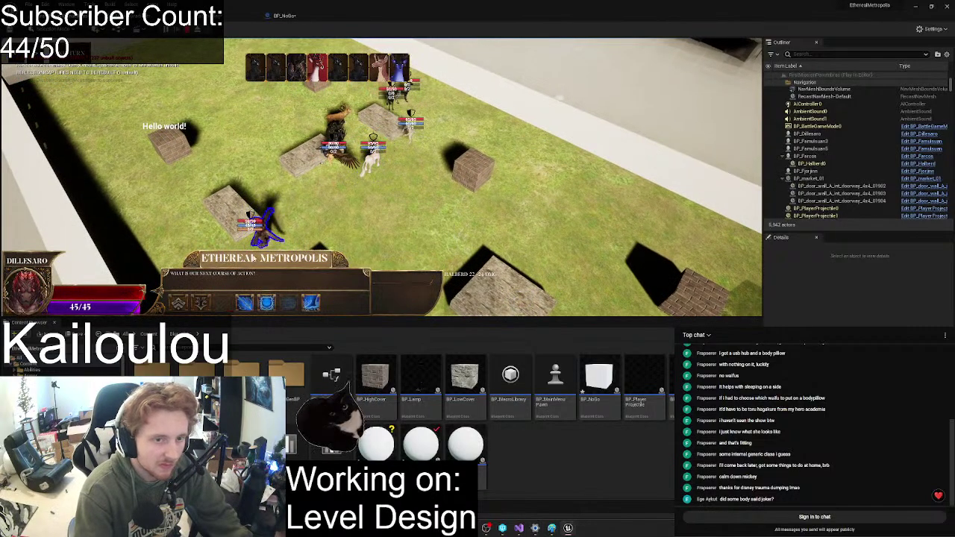
pyautogui.click(180, 303)
pyautogui.click(388, 149)
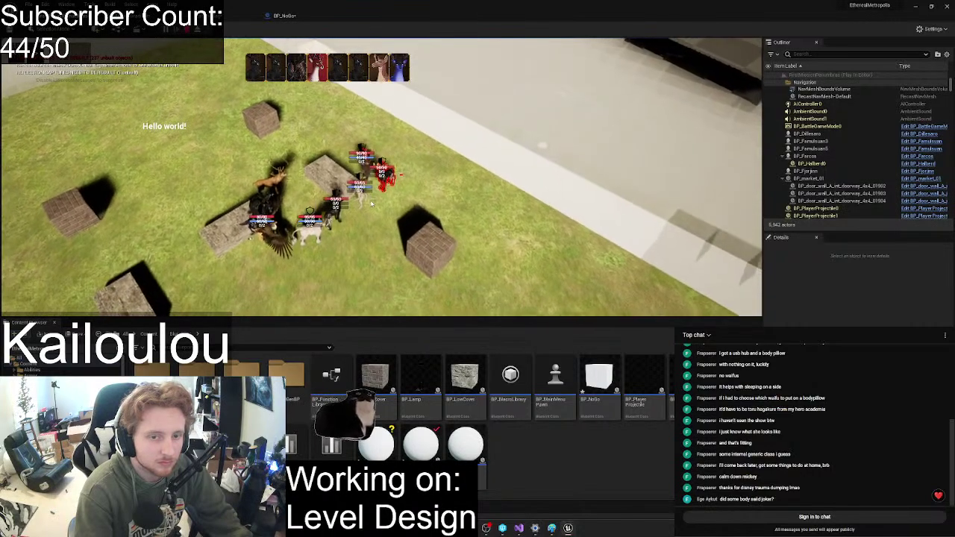
# - Attack the remaining Famulsuan enemies with Dillesaro's halberd and the player character's crossbow, and end the play-test
pyautogui.moveTo(238, 306)
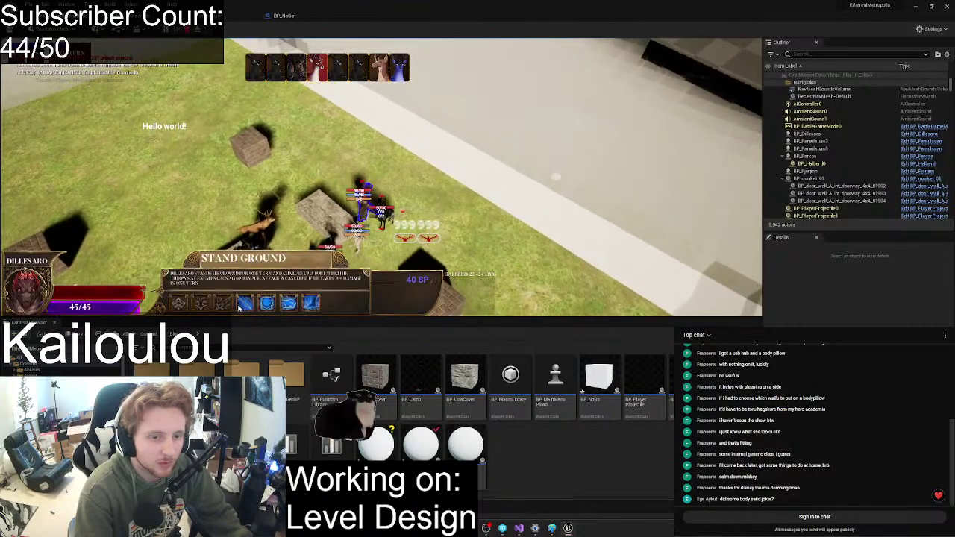
pyautogui.click(397, 215)
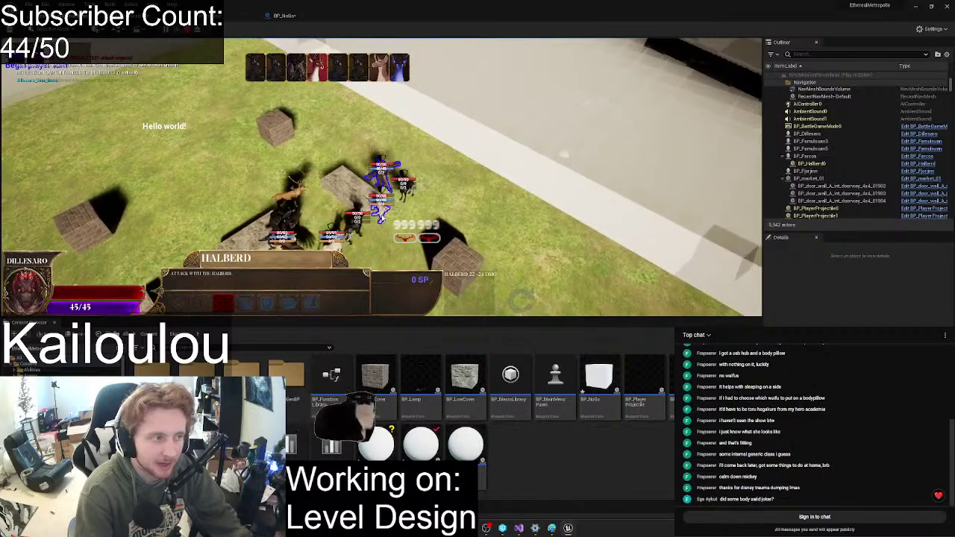
pyautogui.click(355, 196)
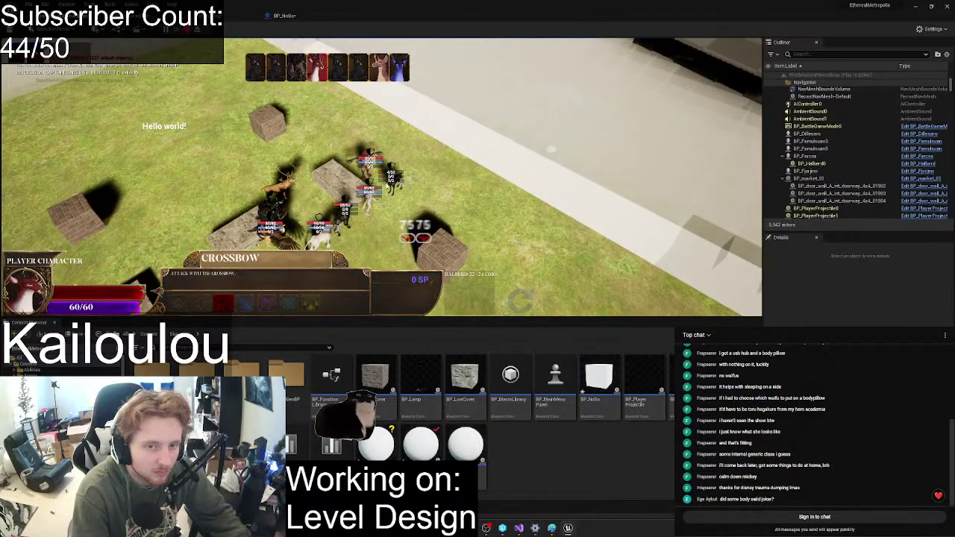
pyautogui.click(385, 187)
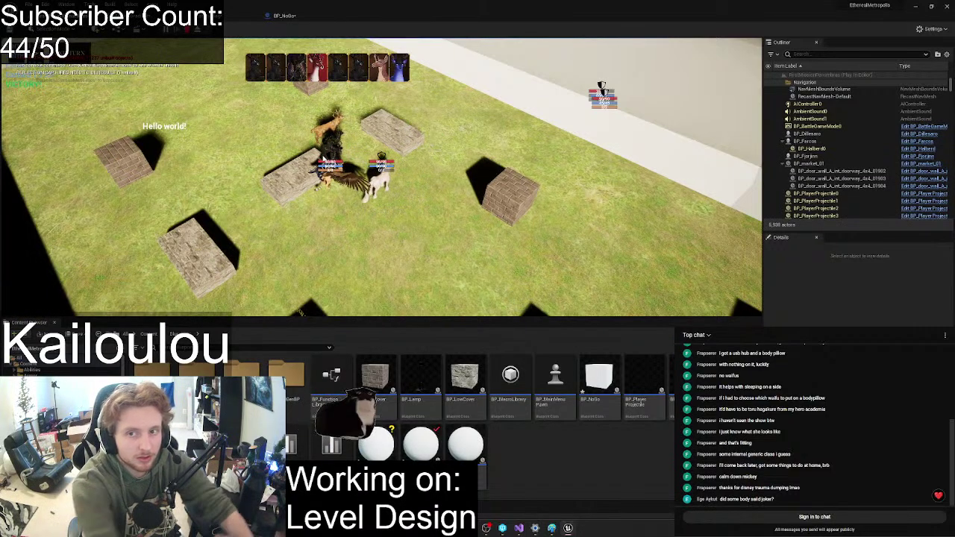
pyautogui.press('Escape')
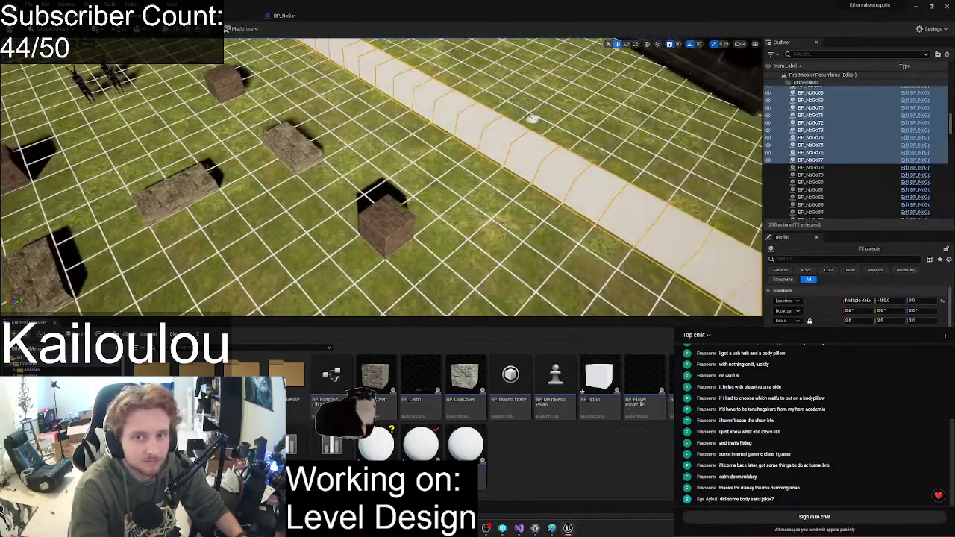
# - Examine the battlefield between the boundary rows, including cover spacing, the cross wall and both starting groups, in the editor and briefly in play
pyautogui.moveTo(382, 177); pyautogui.dragTo(293, 161, button='right')
pyautogui.moveTo(448, 176); pyautogui.dragTo(395, 186, button='right')
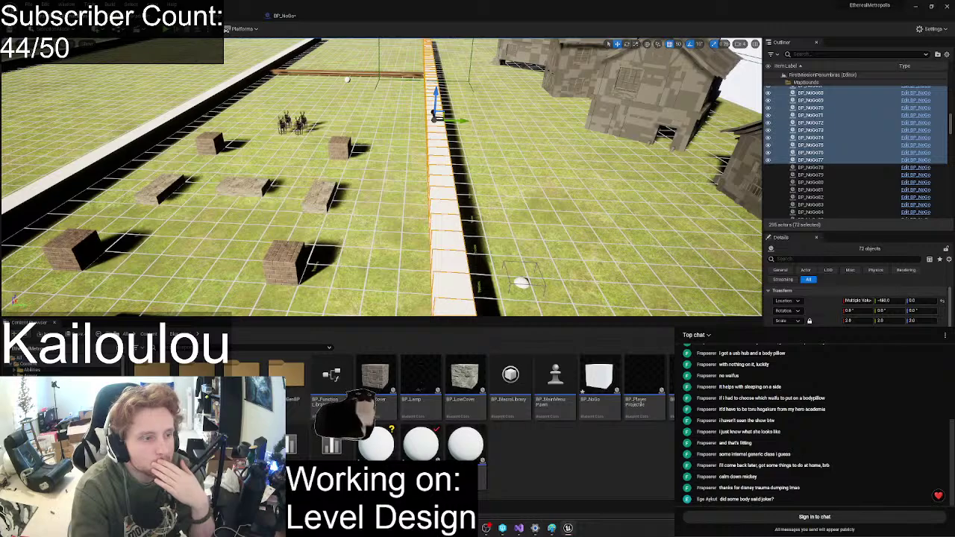
pyautogui.moveTo(396, 186); pyautogui.dragTo(396, 187, button='right')
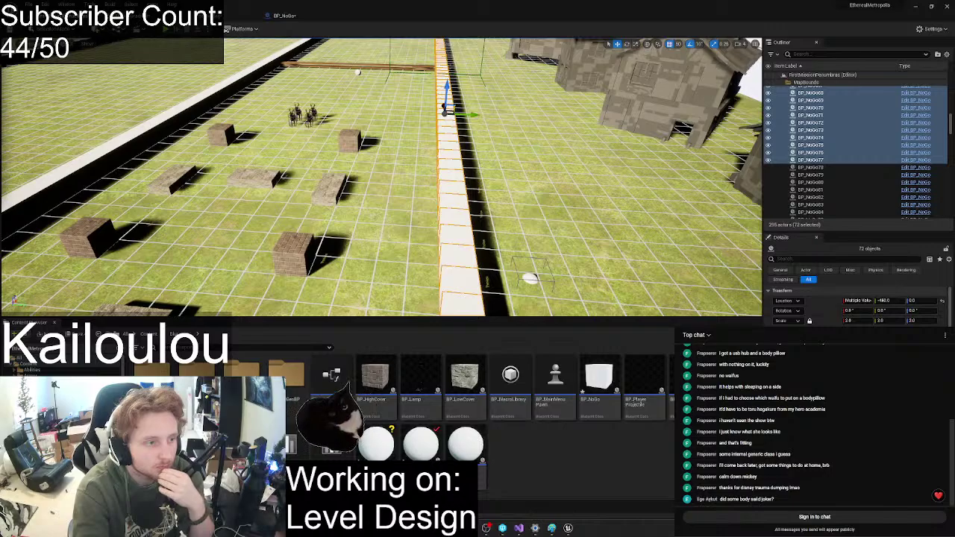
pyautogui.click(567, 179)
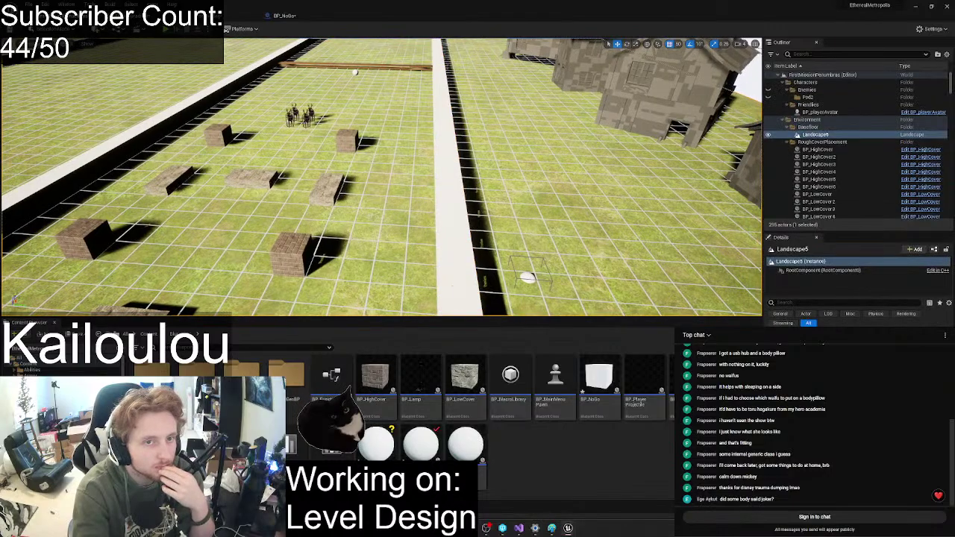
pyautogui.moveTo(568, 179); pyautogui.dragTo(601, 179, button='right')
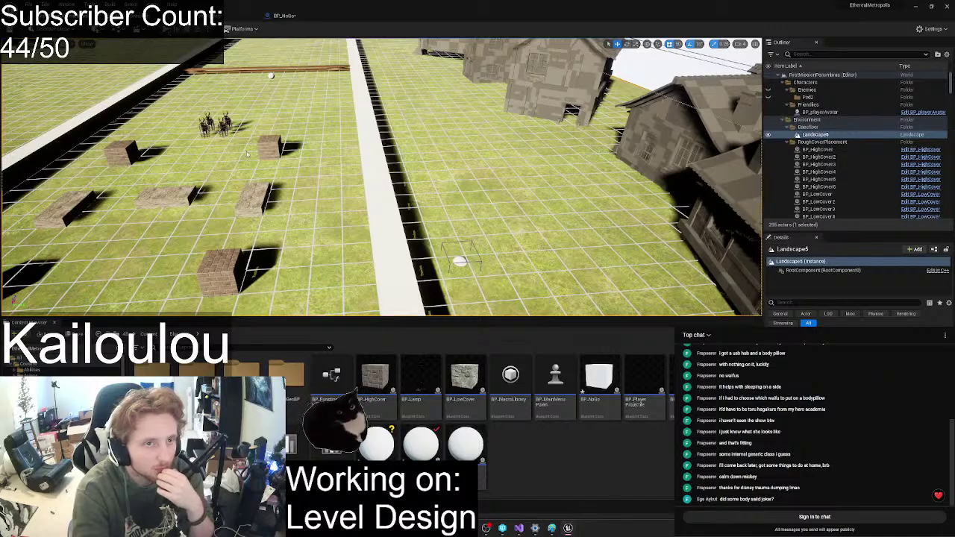
pyautogui.hotkey('alt', 'p')
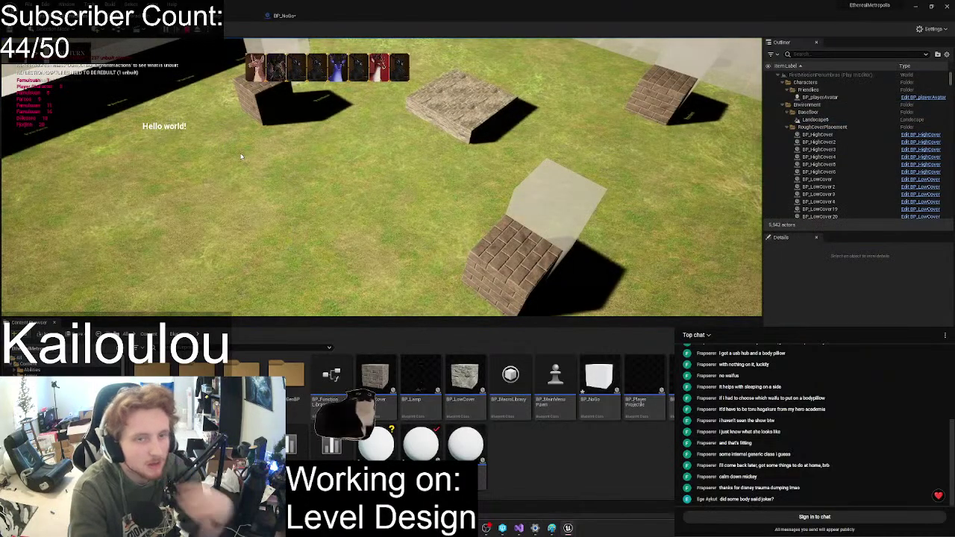
pyautogui.scroll(-6, 241, 157)
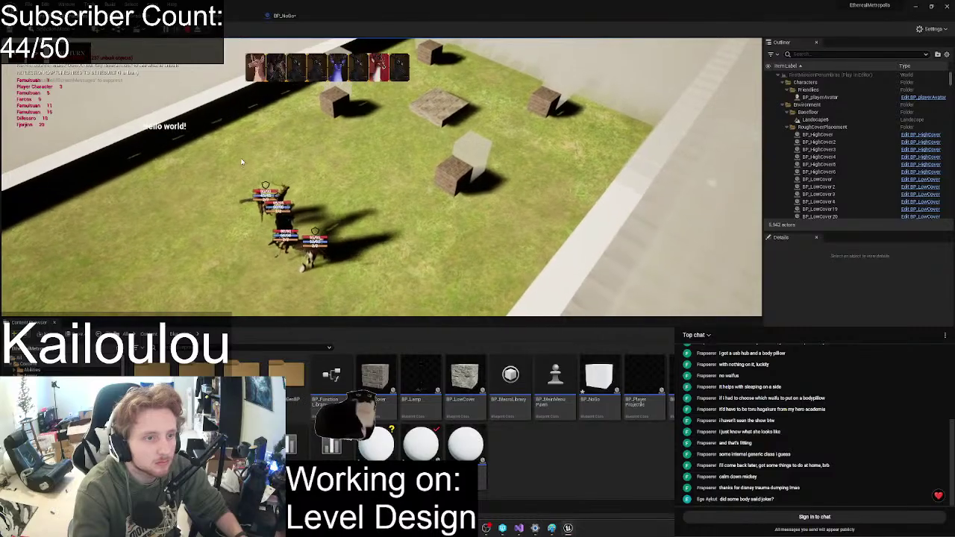
pyautogui.press('Escape')
pyautogui.moveTo(382, 194); pyautogui.dragTo(377, 135, button='right')
pyautogui.moveTo(309, 179); pyautogui.dragTo(433, 203, button='right')
pyautogui.moveTo(314, 153); pyautogui.dragTo(220, 187, button='right')
pyautogui.moveTo(333, 179); pyautogui.dragTo(226, 149, button='right')
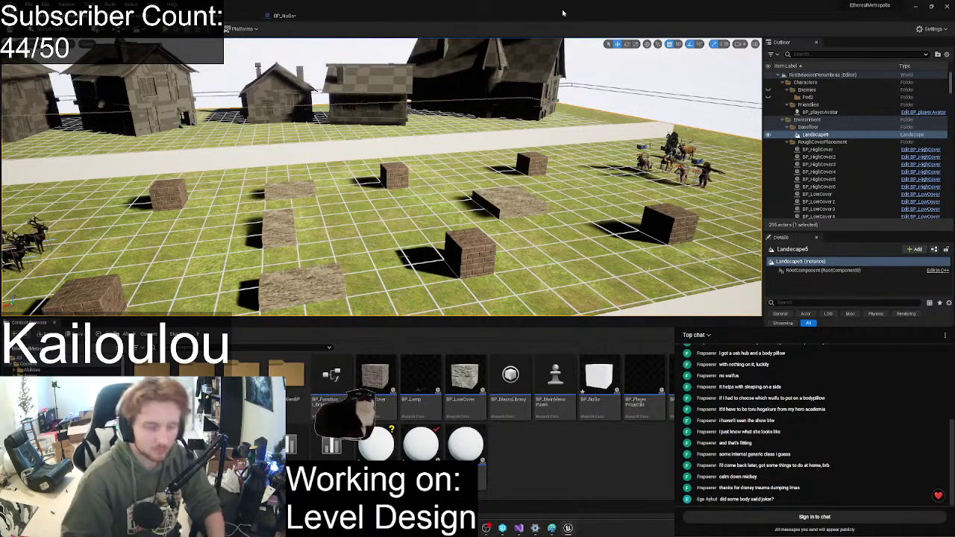
pyautogui.moveTo(522, 149); pyautogui.dragTo(578, 152, button='right')
pyautogui.moveTo(485, 179)
pyautogui.mouseDown(button='right')
pyautogui.moveTo(552, 179)
pyautogui.moveTo(474, 181)
pyautogui.mouseUp(button='right')
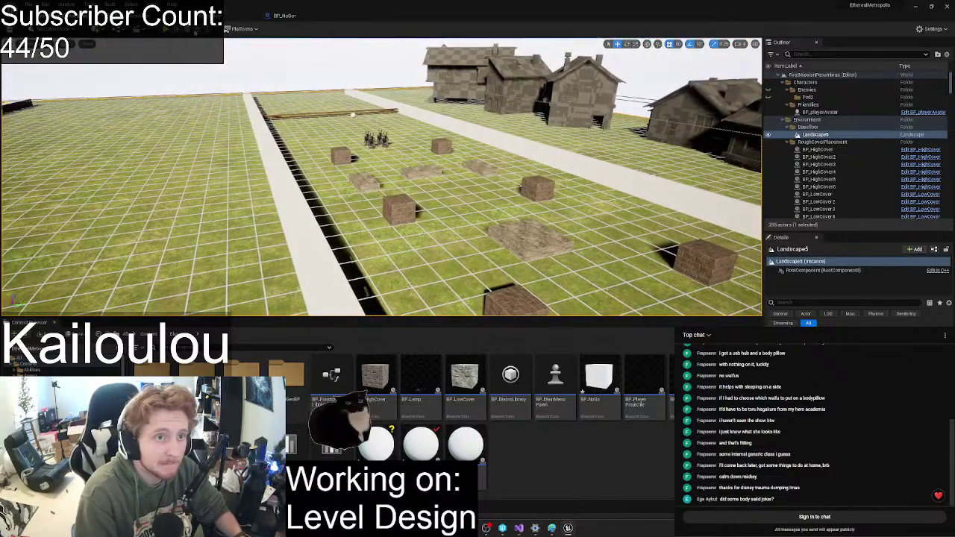
# - Play-test the battlefield by sending Dillesaro, Farcos and Fjorjinn toward the low cover, and end the play-test
pyautogui.click(173, 30)
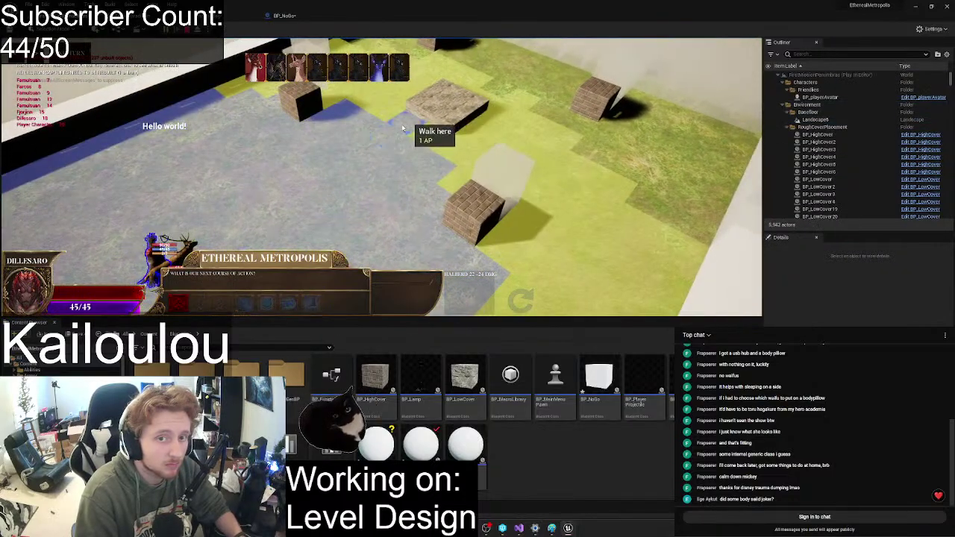
pyautogui.click(403, 128)
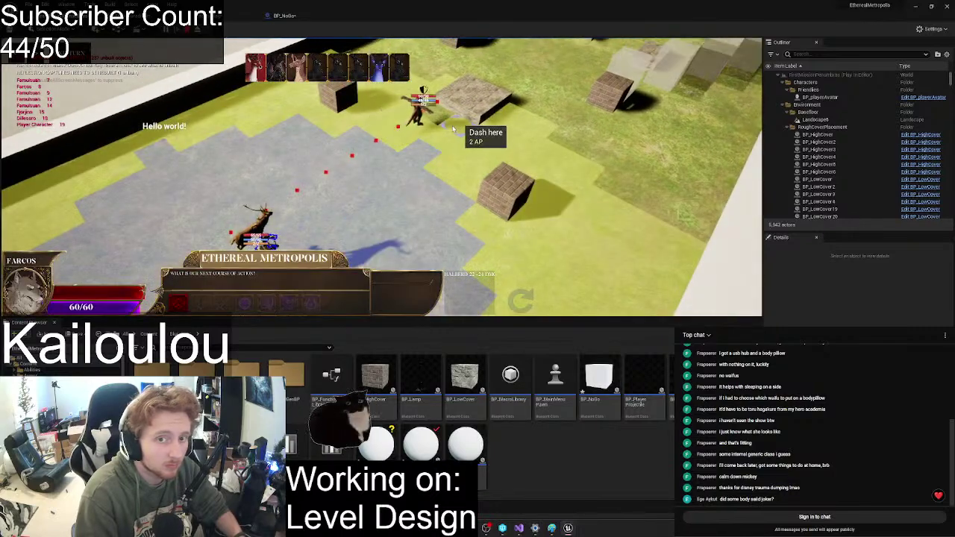
pyautogui.click(460, 112)
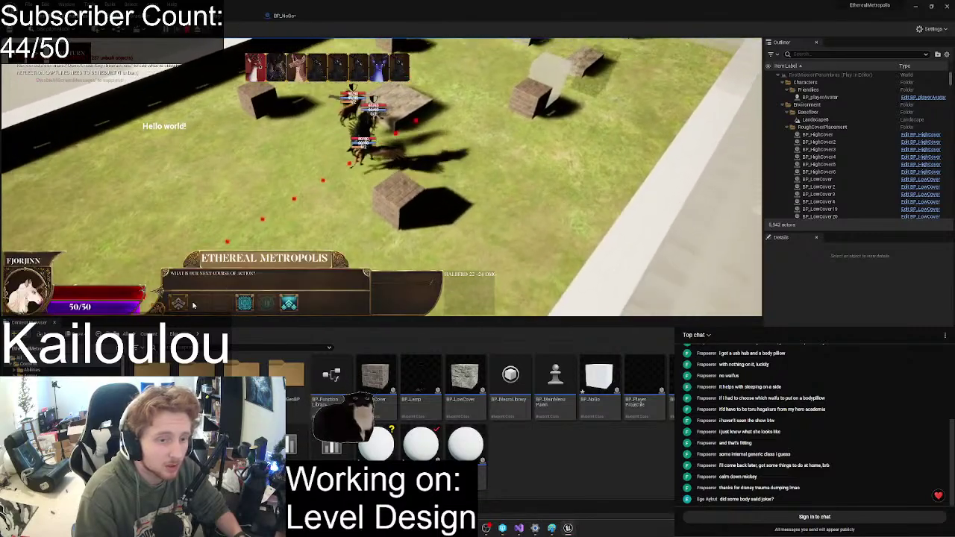
pyautogui.click(193, 304)
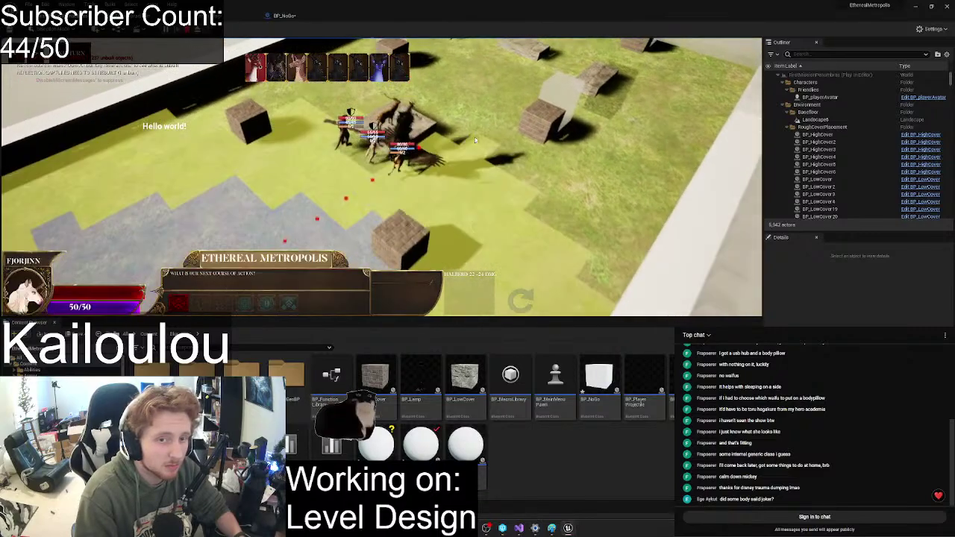
pyautogui.click(475, 153)
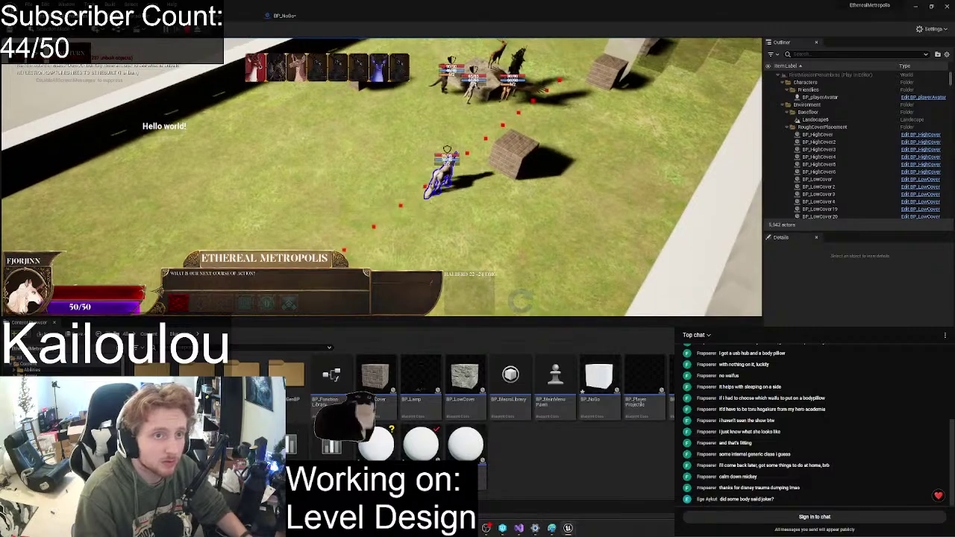
pyautogui.press('Escape')
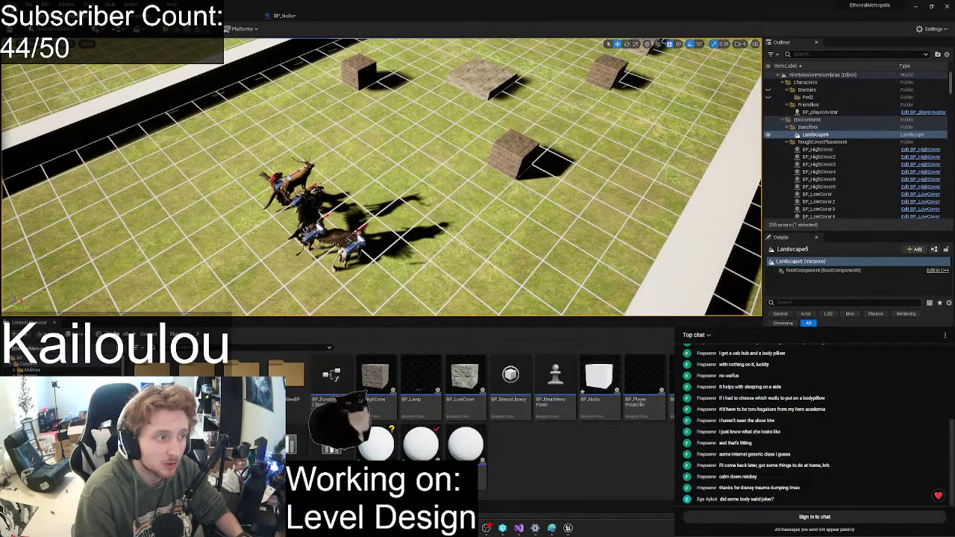
pyautogui.moveTo(121, 116); pyautogui.dragTo(336, 115, button='right')
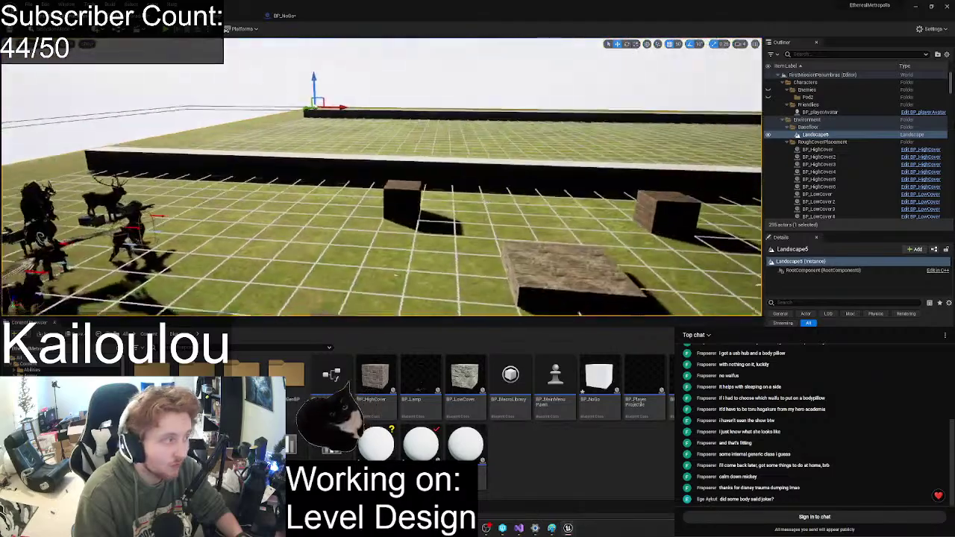
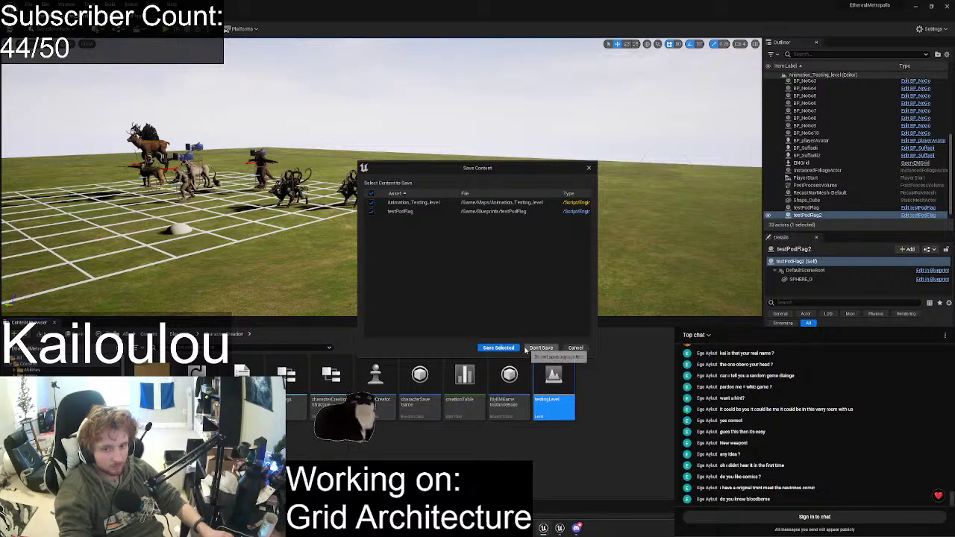
# - Save Animation_Testing_level and testPodFlag, and play testingLevel with the character creator's General appearance options shown
pyautogui.click(514, 351)
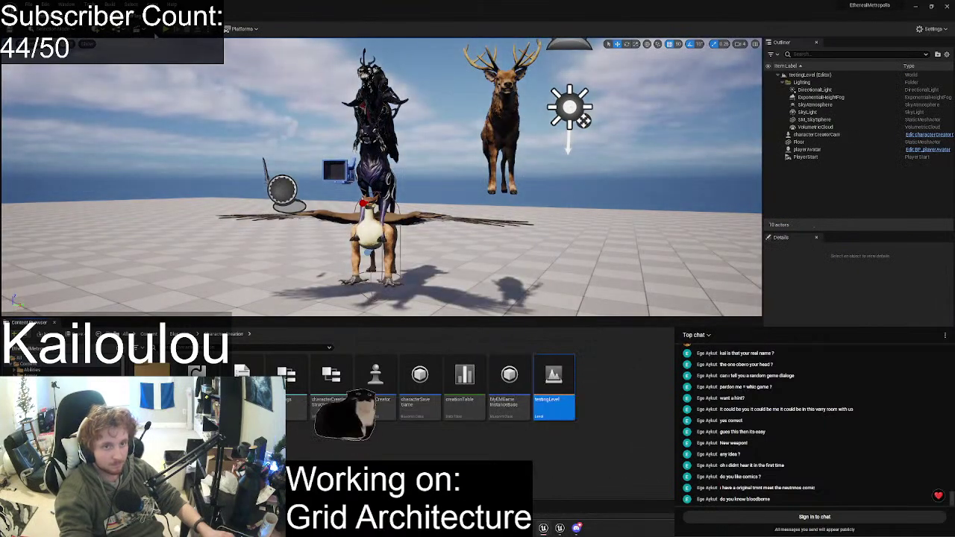
pyautogui.click(161, 32)
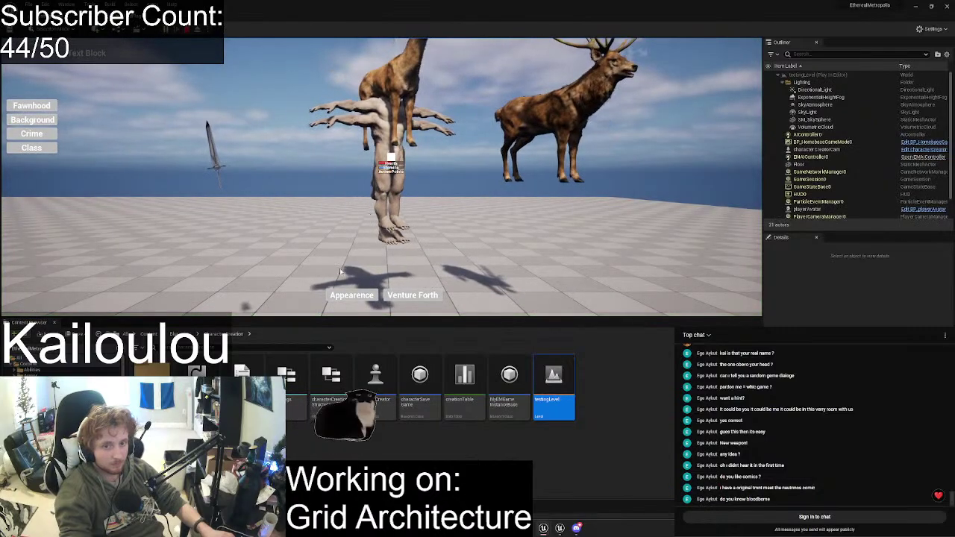
pyautogui.click(342, 297)
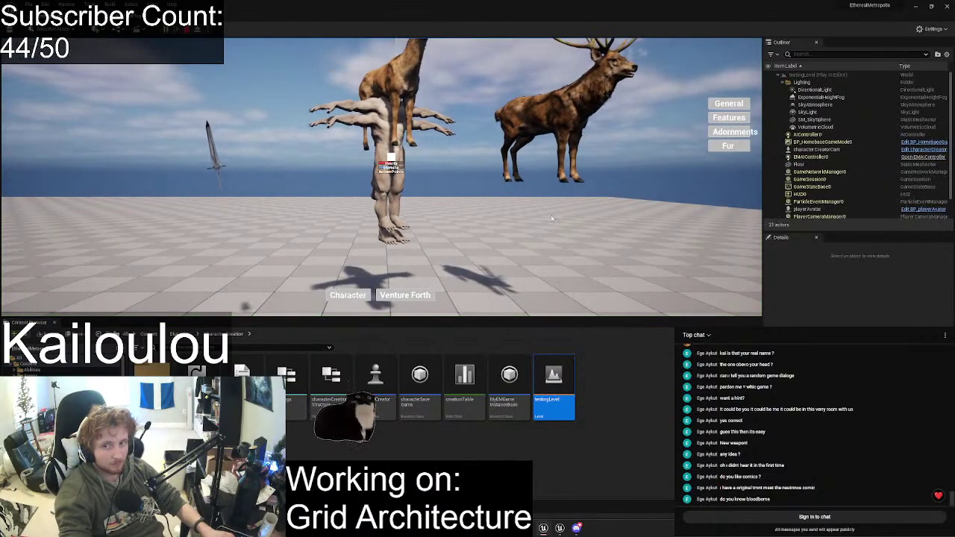
pyautogui.click(723, 106)
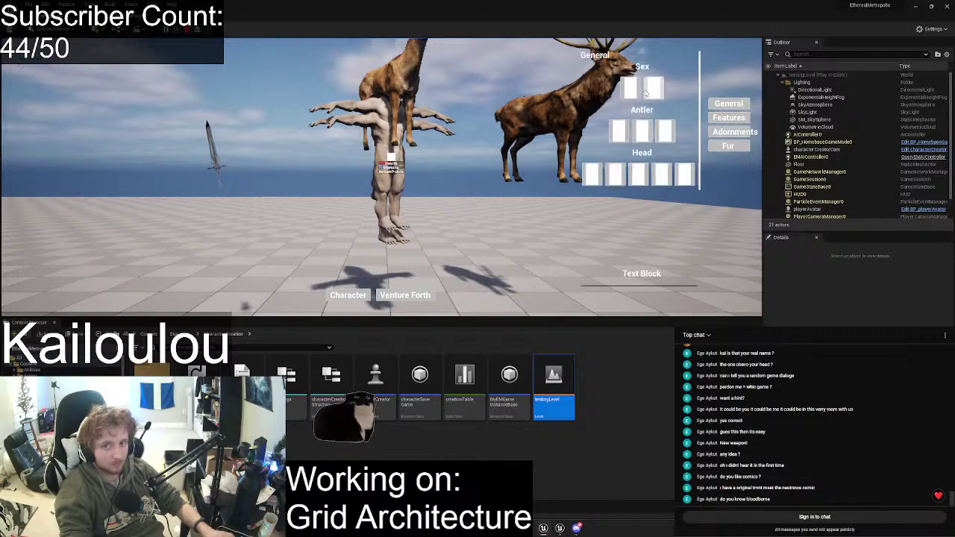
# - Try the middle and first Antler options and the second and first Head options on the character
pyautogui.click(637, 135)
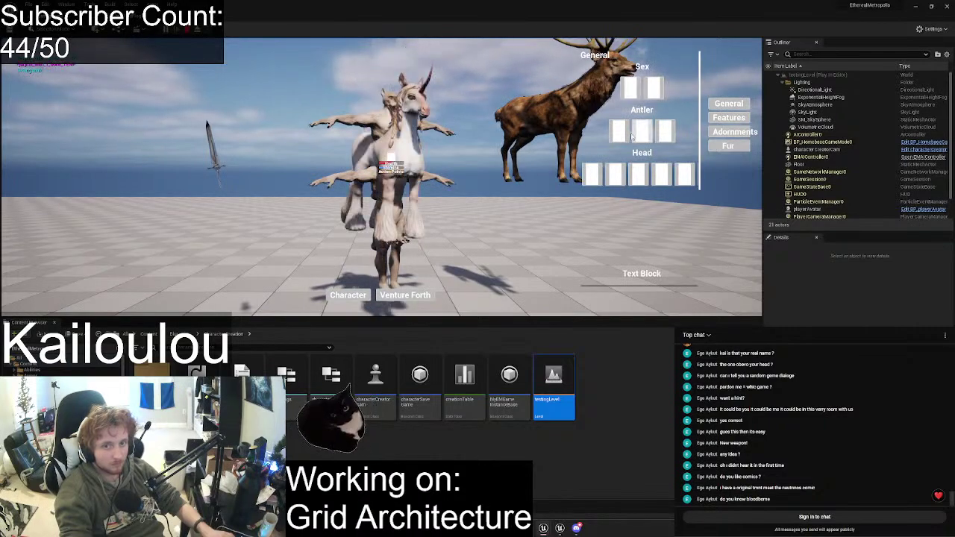
pyautogui.click(620, 134)
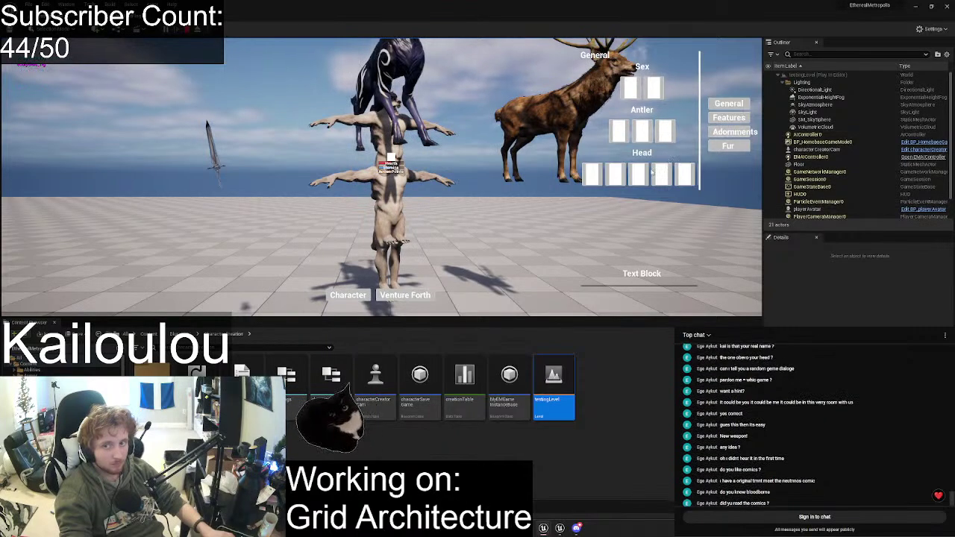
pyautogui.click(615, 174)
pyautogui.click(601, 176)
pyautogui.click(603, 176)
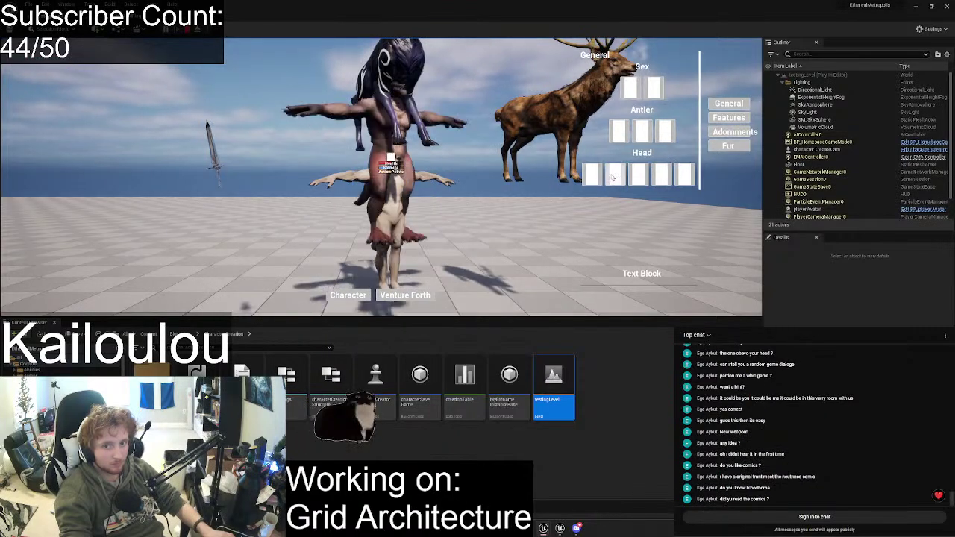
# - Show the Adornments options and pick the second Sex option and the fourth Head option
pyautogui.click(734, 132)
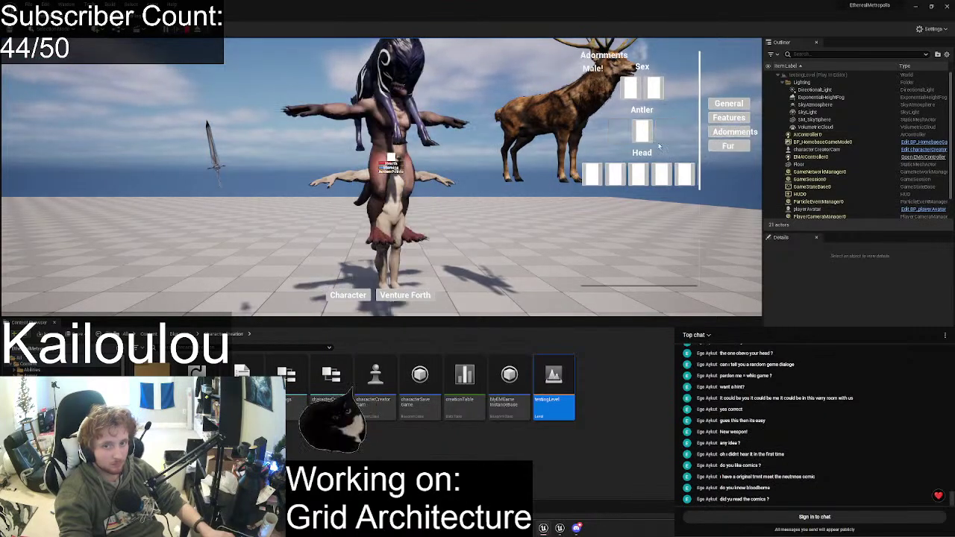
pyautogui.click(654, 89)
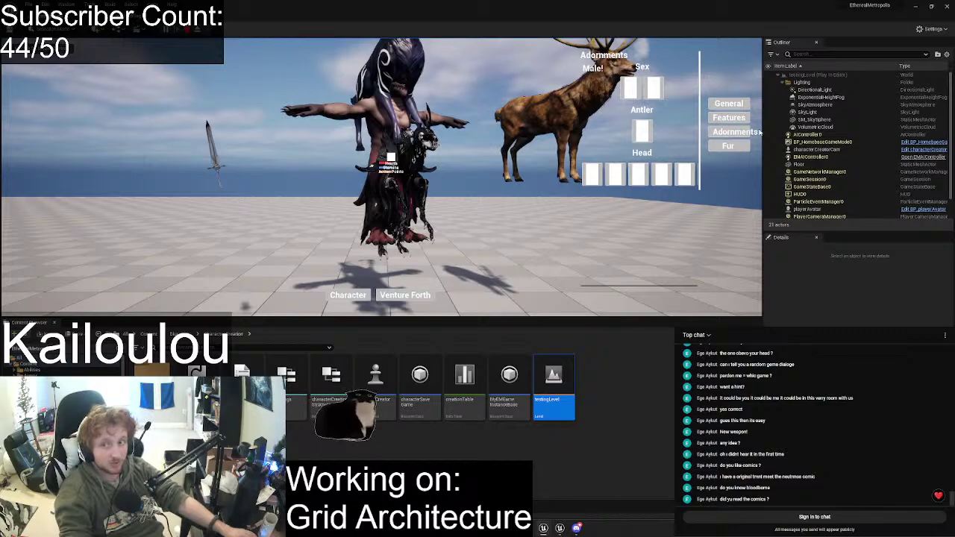
pyautogui.click(661, 173)
# - Try the Suffaeli M, Fjorjinn and Acolythus M entries in Menu 4, and end the play session
pyautogui.click(669, 96)
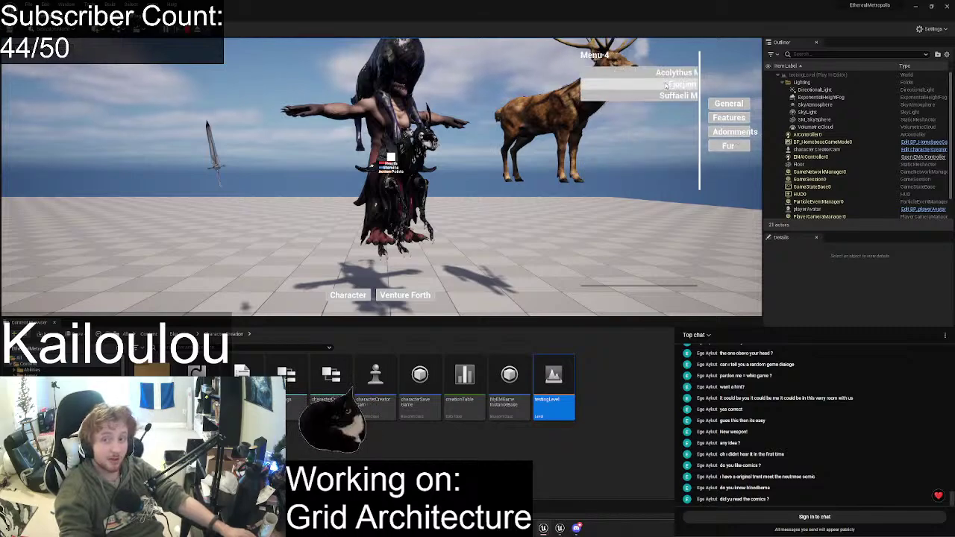
pyautogui.click(670, 86)
pyautogui.click(672, 74)
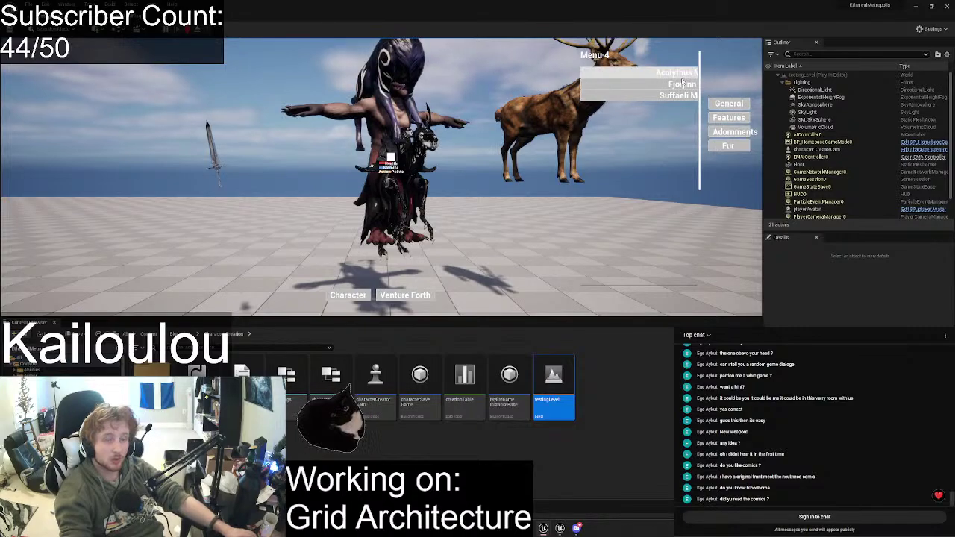
pyautogui.press('Escape')
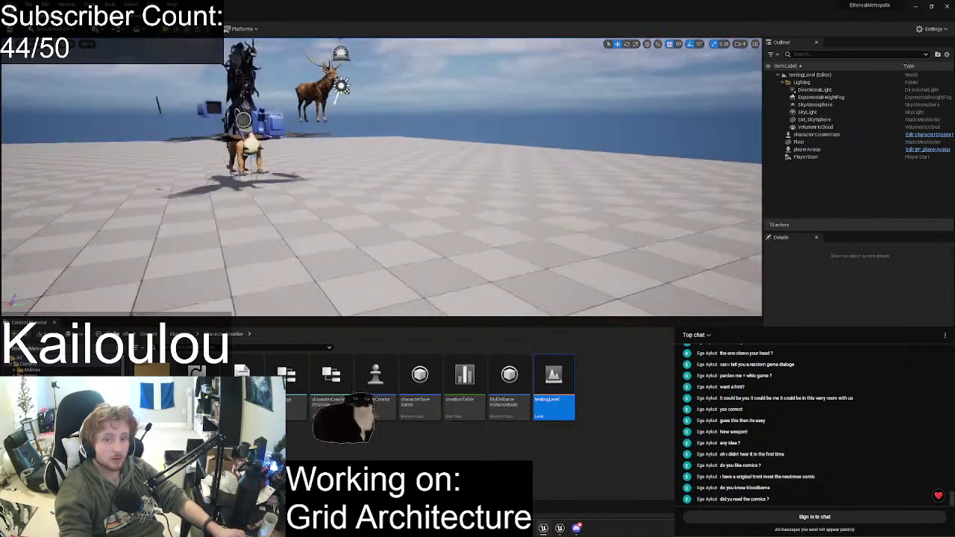
# - Replay testingLevel and look through the character creator's Background and other character categories
pyautogui.moveTo(382, 179); pyautogui.dragTo(306, 205, button='right')
pyautogui.hotkey('alt', 'p')
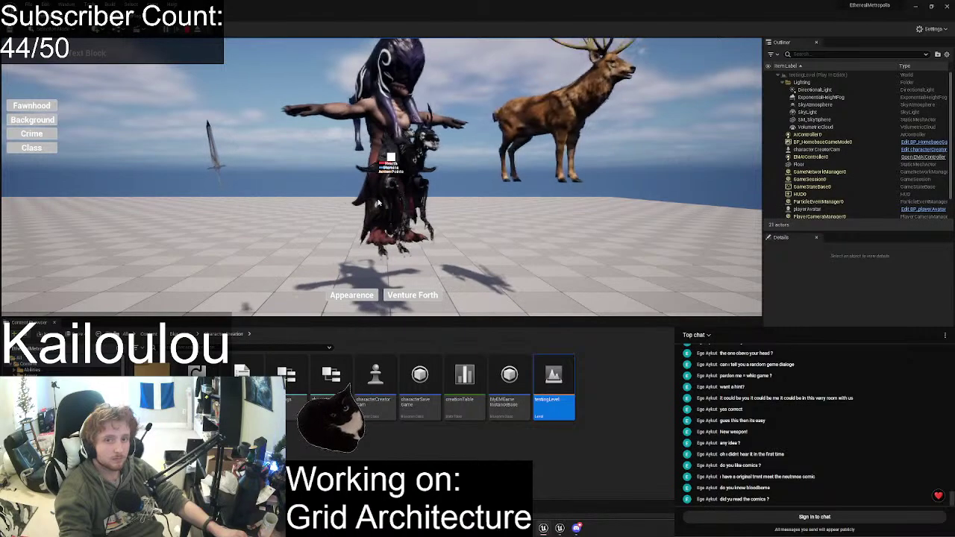
pyautogui.click(30, 120)
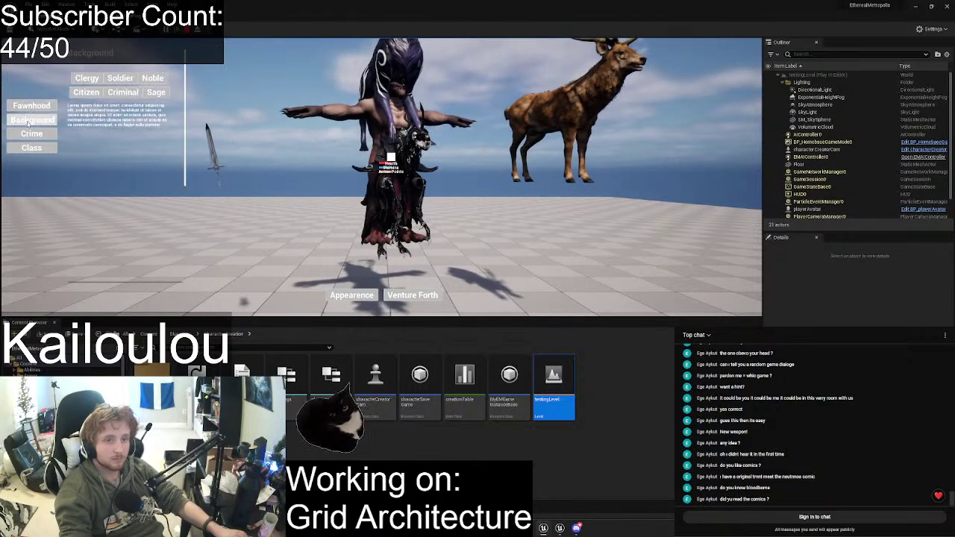
pyautogui.click(31, 135)
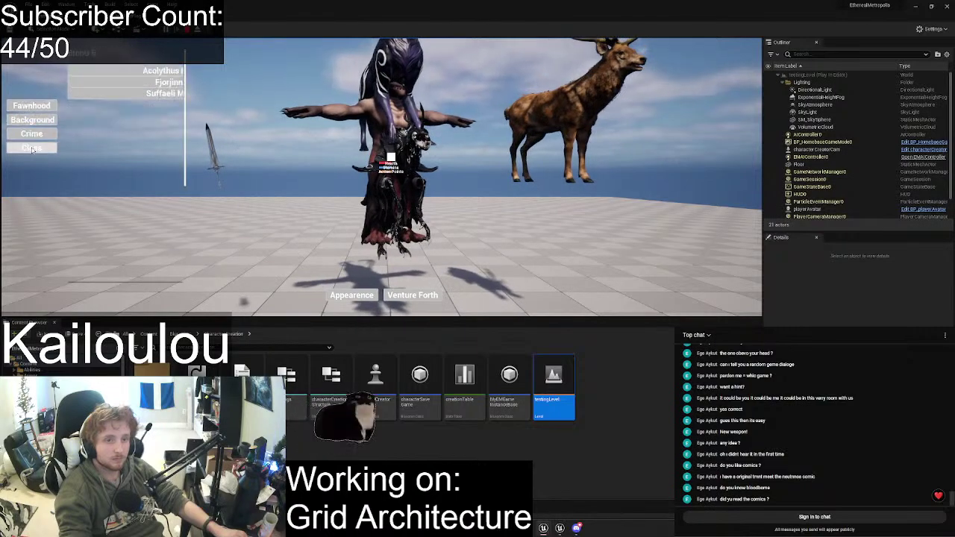
pyautogui.click(31, 120)
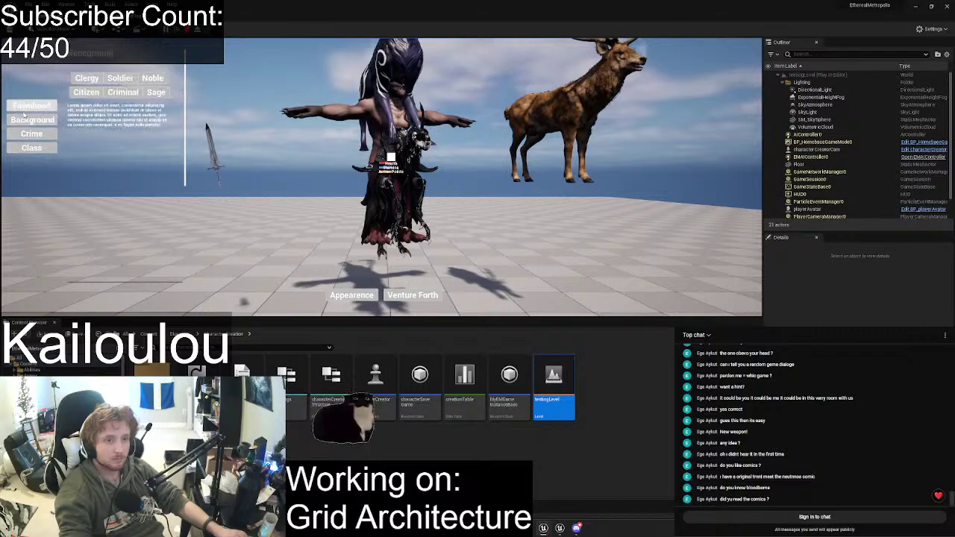
# - Try the Fjorjinn, Suffaeli M and Acolythus M entries in the character's appearance Features
pyautogui.click(352, 295)
pyautogui.click(727, 103)
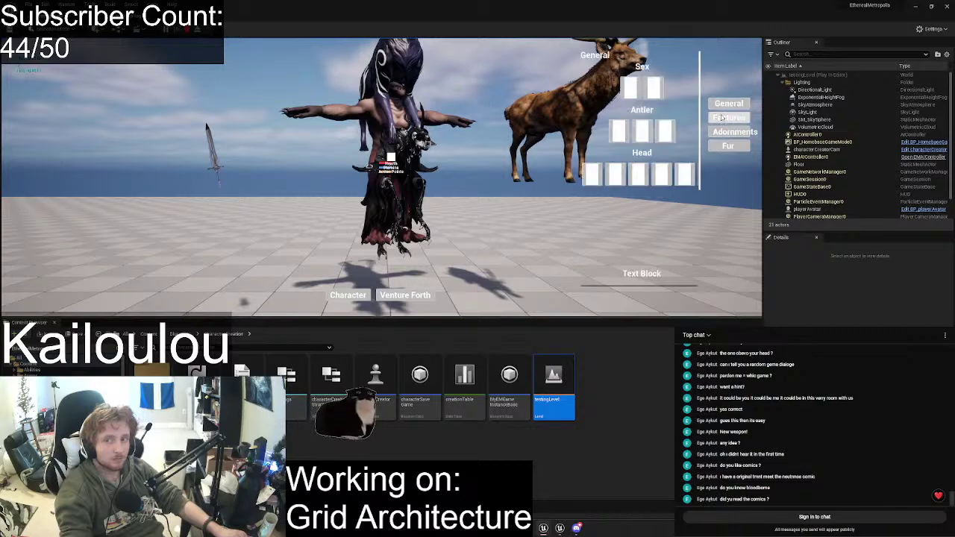
pyautogui.click(724, 119)
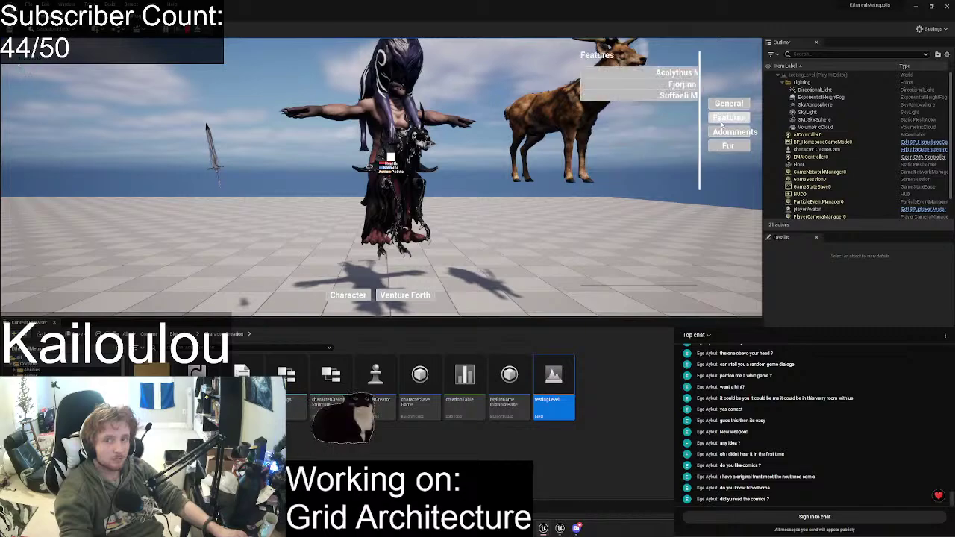
pyautogui.click(671, 86)
pyautogui.click(676, 95)
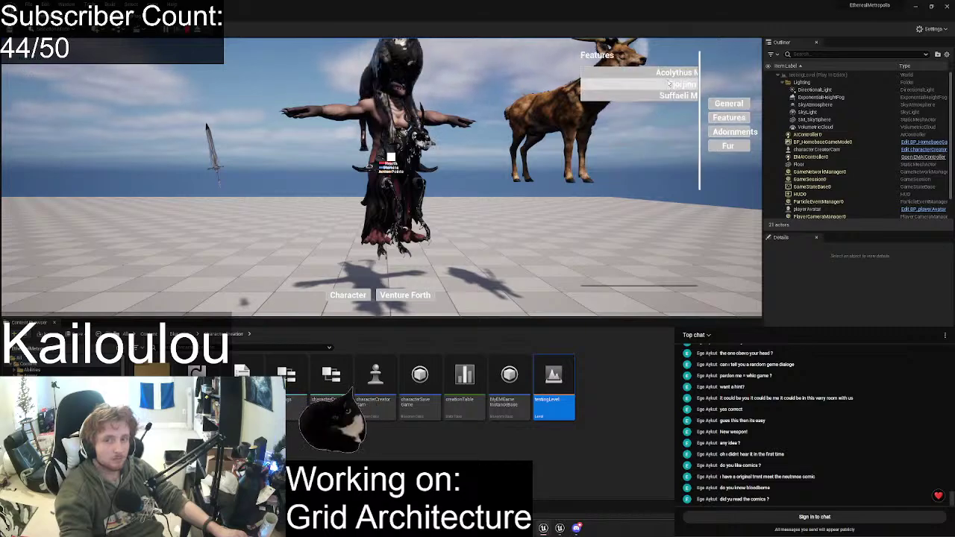
pyautogui.click(676, 72)
# - Among the General appearance options, choose the first Sex, the middle Antler, and the third and second Head options
pyautogui.click(738, 103)
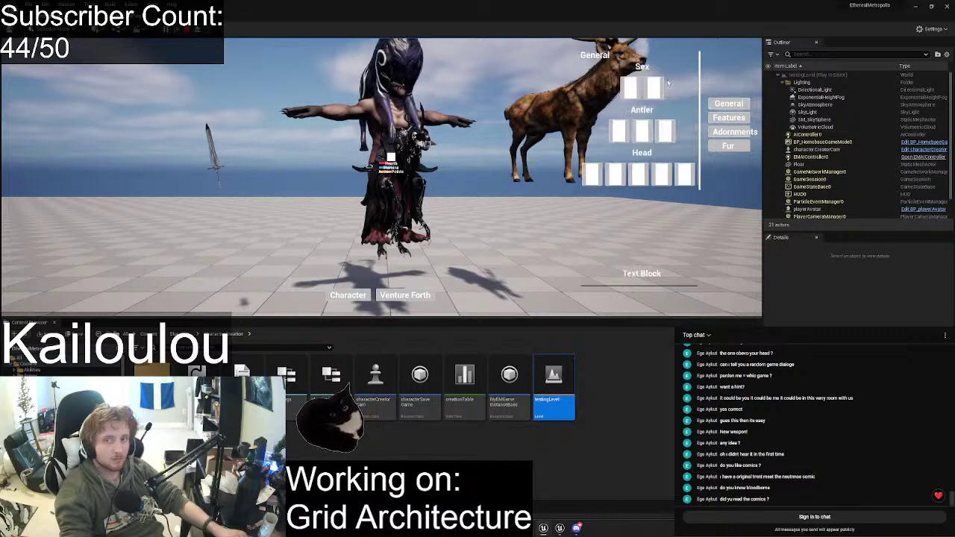
pyautogui.click(628, 88)
pyautogui.click(641, 133)
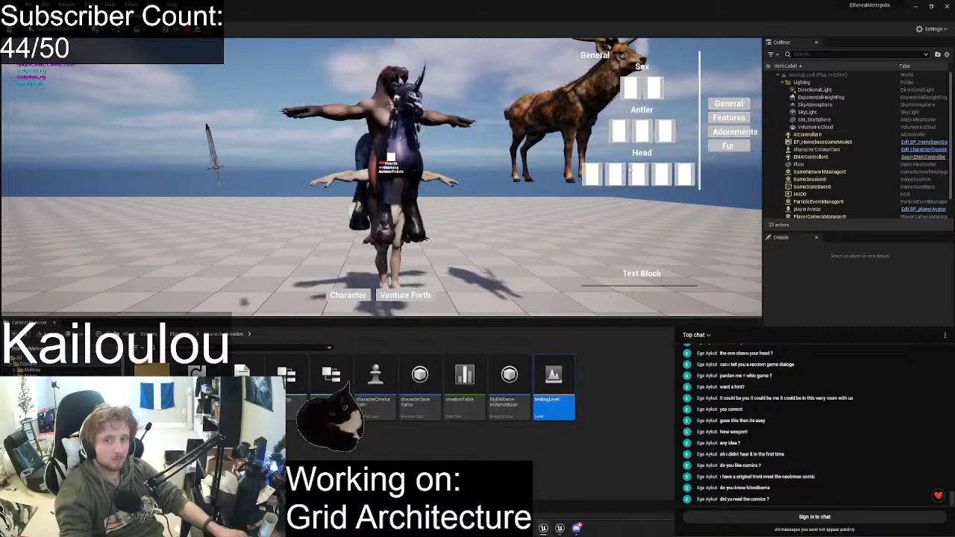
pyautogui.click(636, 175)
pyautogui.click(615, 175)
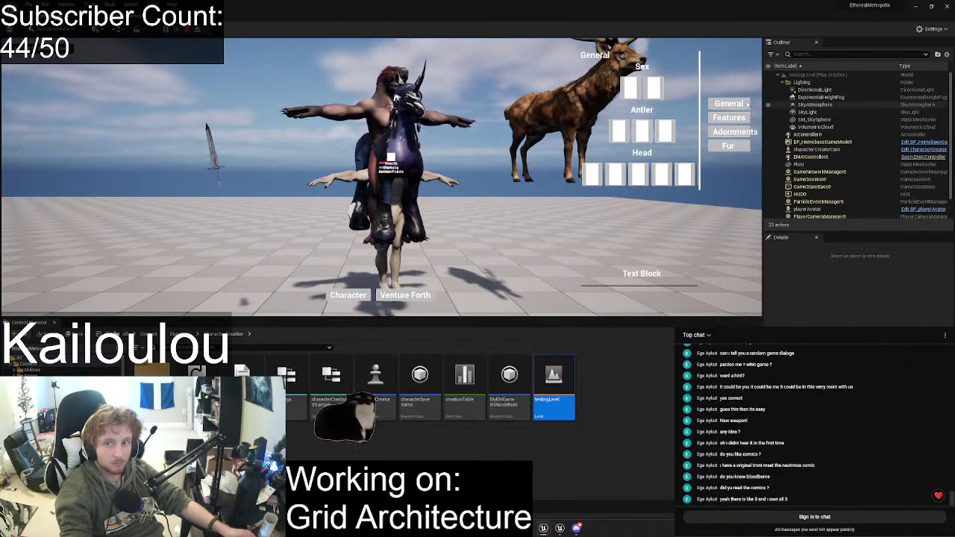
# - Cycle the character through the three Antler options, rotate it to inspect the last one, and end the play session
pyautogui.click(621, 132)
pyautogui.click(643, 134)
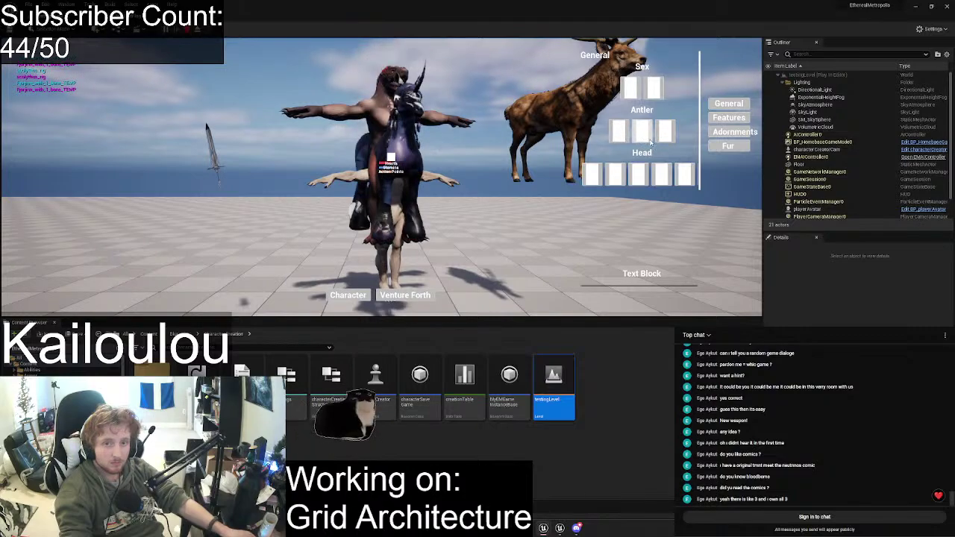
pyautogui.click(664, 137)
pyautogui.click(644, 137)
pyautogui.click(618, 138)
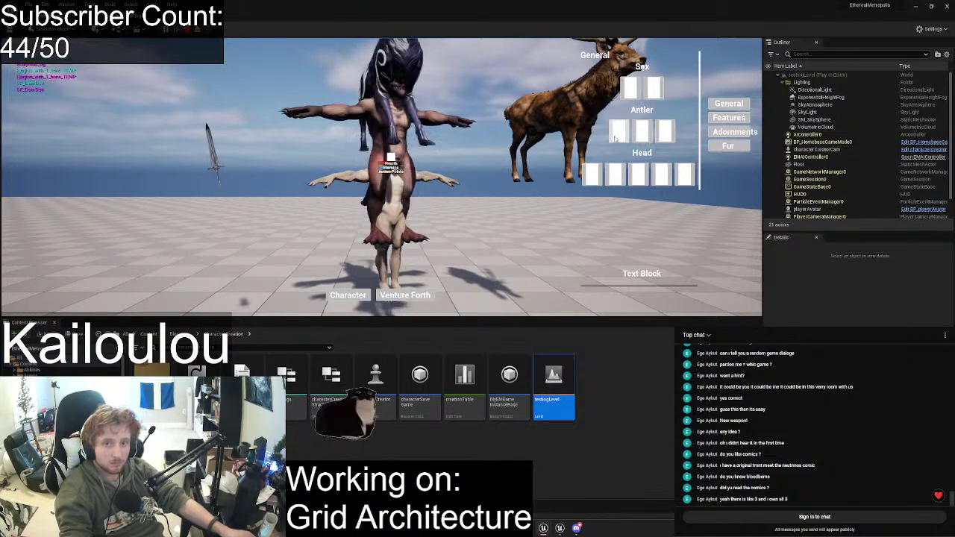
pyautogui.click(642, 133)
pyautogui.click(663, 135)
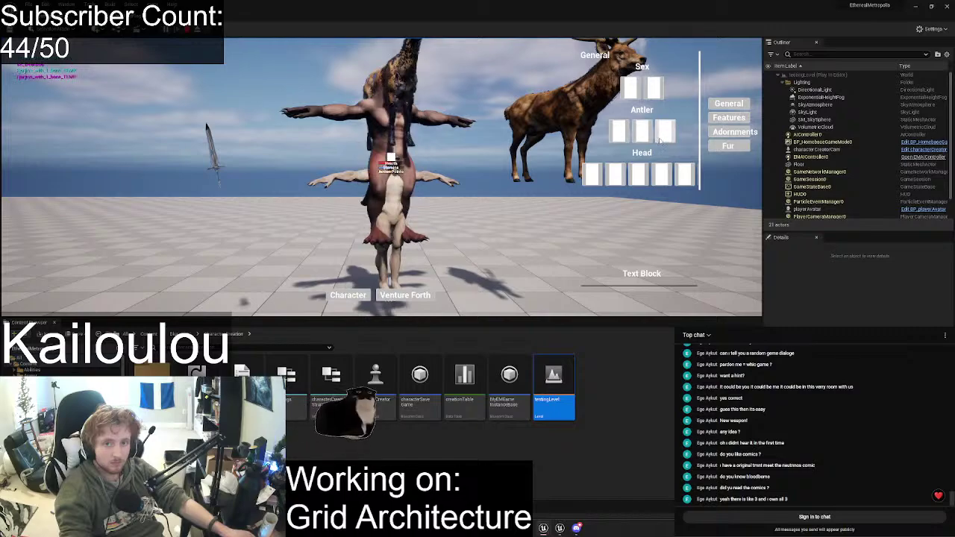
pyautogui.moveTo(429, 128); pyautogui.dragTo(672, 128)
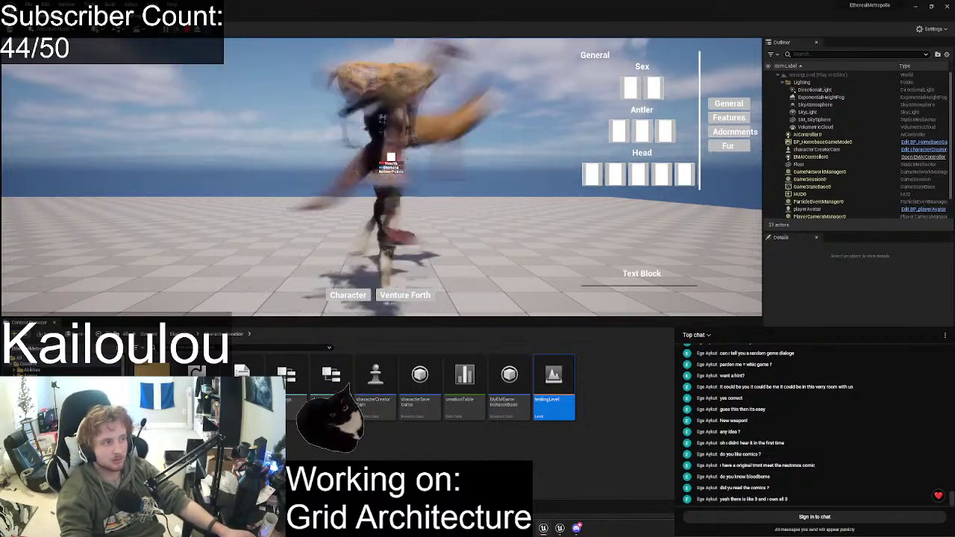
pyautogui.press('Escape')
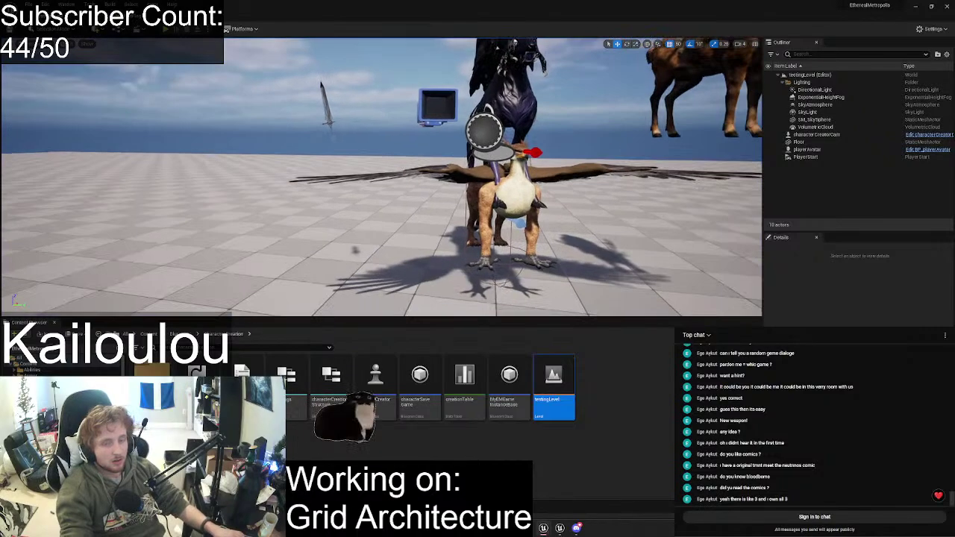
# - Run testingLevel briefly, end the session, view the placed character models from farther back, and go up to the Blueprints folder
pyautogui.moveTo(634, 96); pyautogui.dragTo(572, 96, button='right')
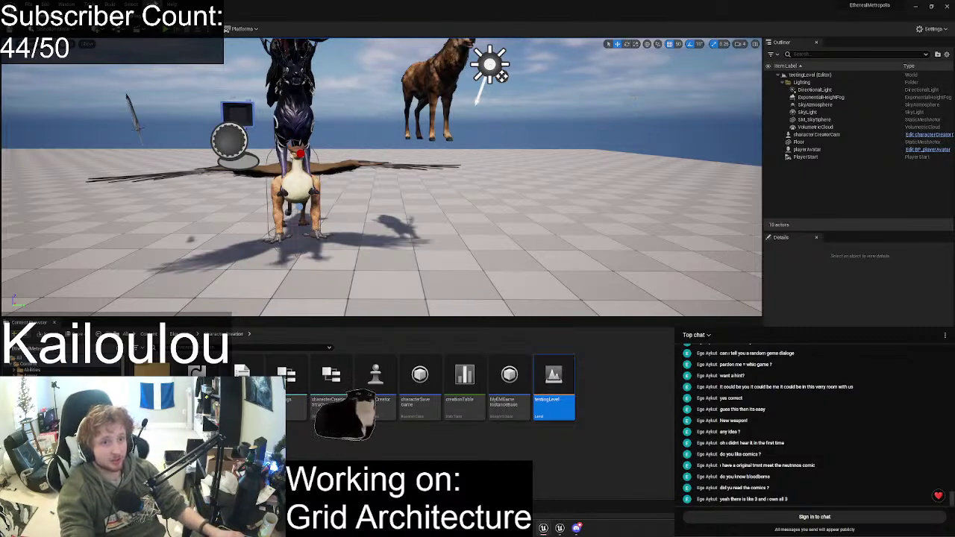
pyautogui.click(166, 29)
pyautogui.press('Escape')
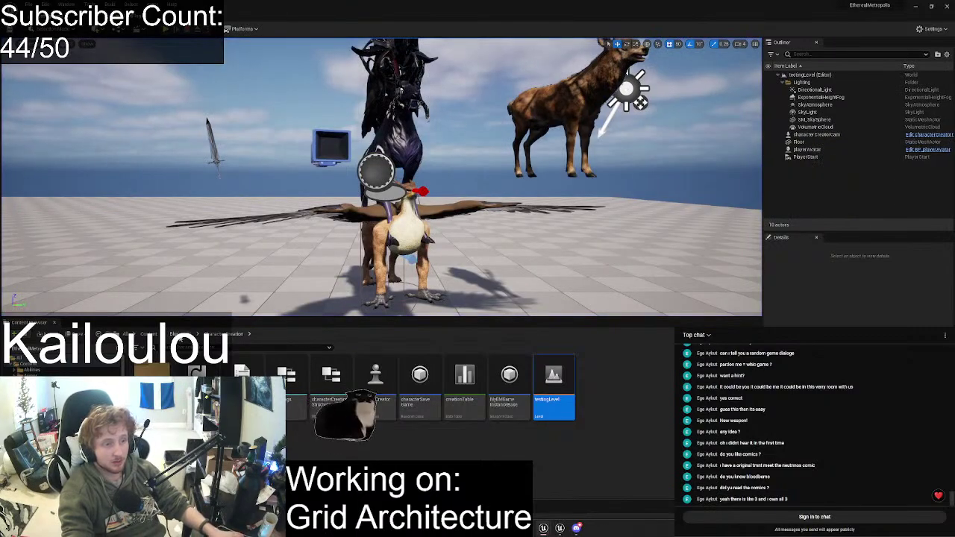
pyautogui.press('s')
pyautogui.moveTo(382, 178)
pyautogui.mouseDown(button='right')
pyautogui.moveTo(537, 177)
pyautogui.moveTo(298, 177)
pyautogui.moveTo(552, 177)
pyautogui.moveTo(381, 179)
pyautogui.mouseUp(button='right')
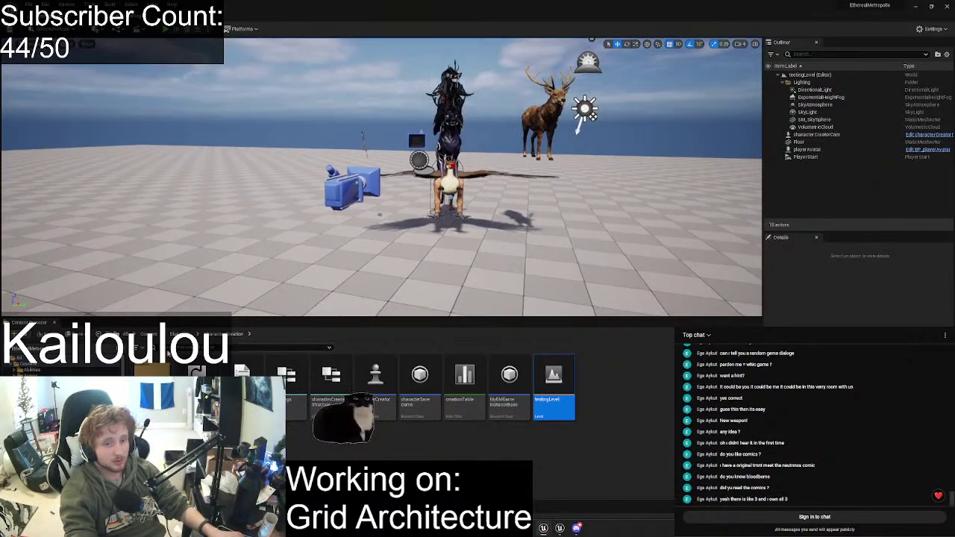
pyautogui.click(179, 335)
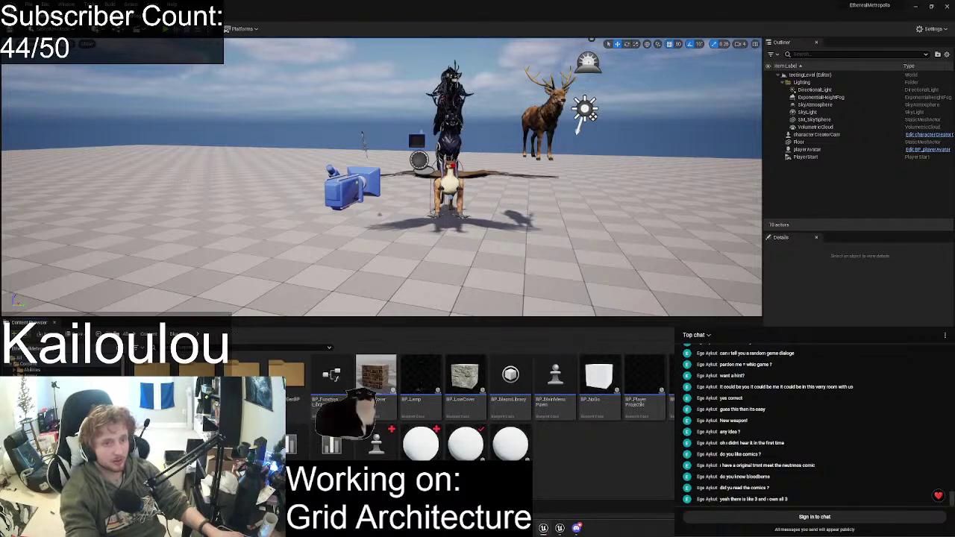
# - Play testingLevel again, show the character creator's Background options, and switch to its Appearance categories
pyautogui.click(167, 31)
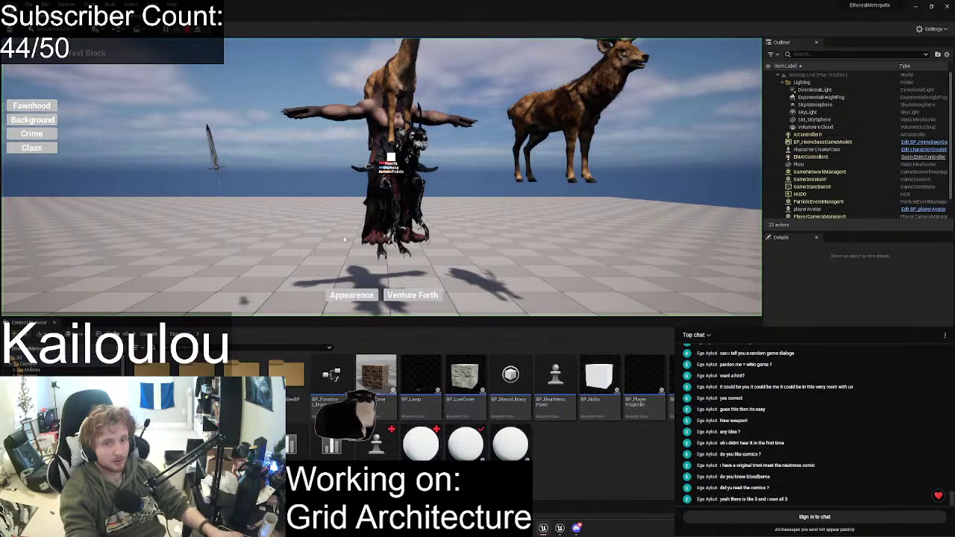
pyautogui.click(34, 120)
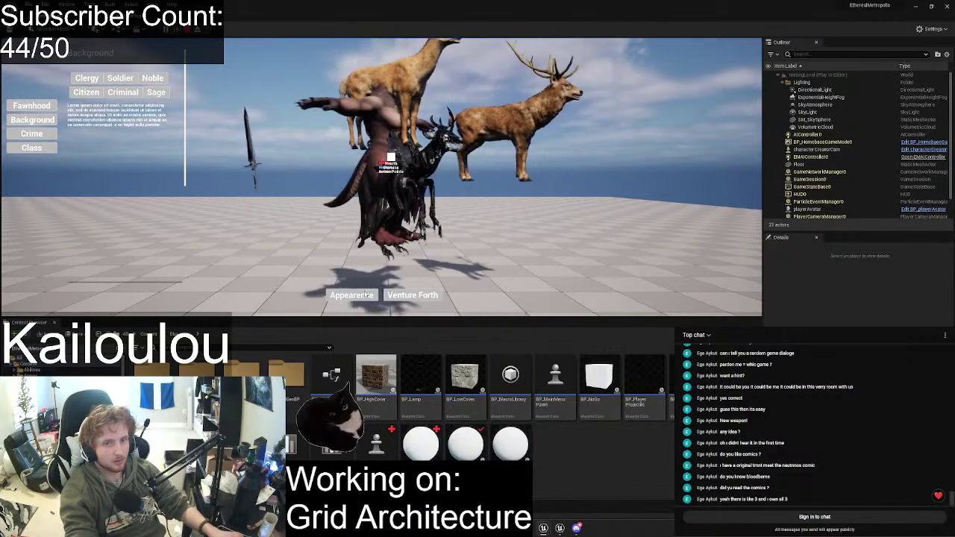
pyautogui.click(351, 295)
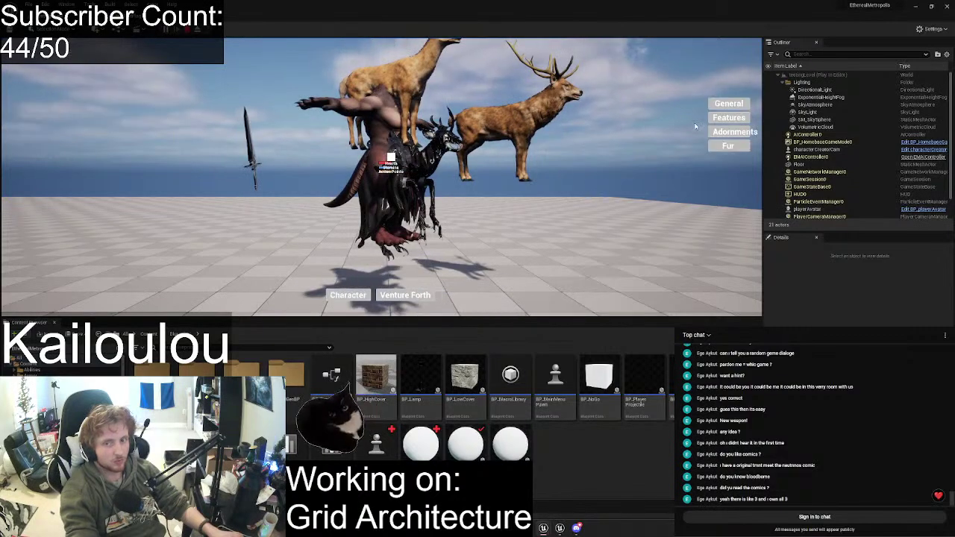